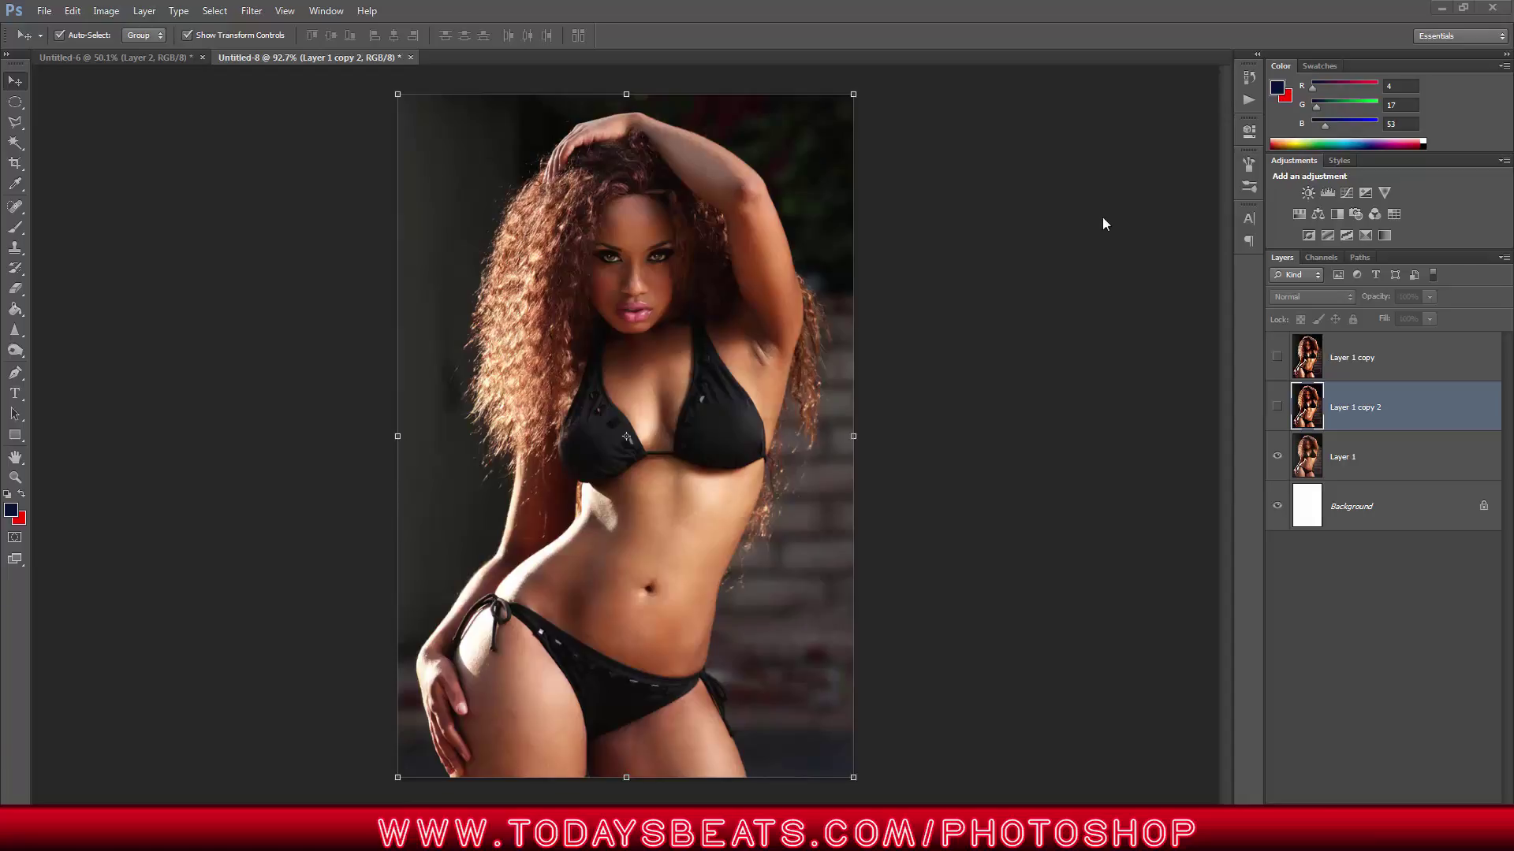
- Compare the image with and without Layer 1 copy by toggling that layer's visibility several times
left_click(1276, 361)
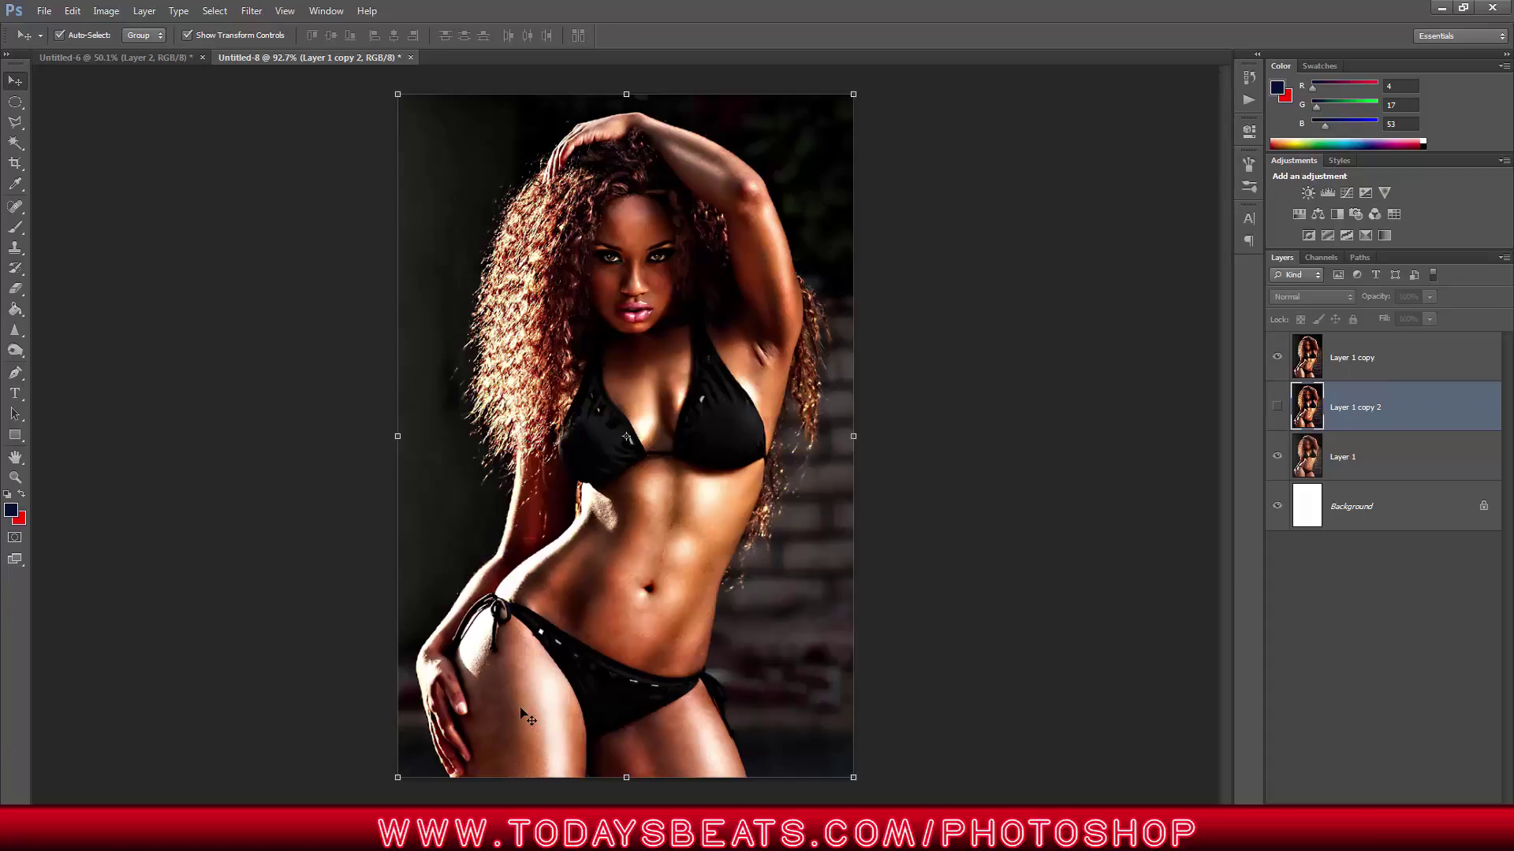
left_click(1277, 362)
left_click(1277, 362)
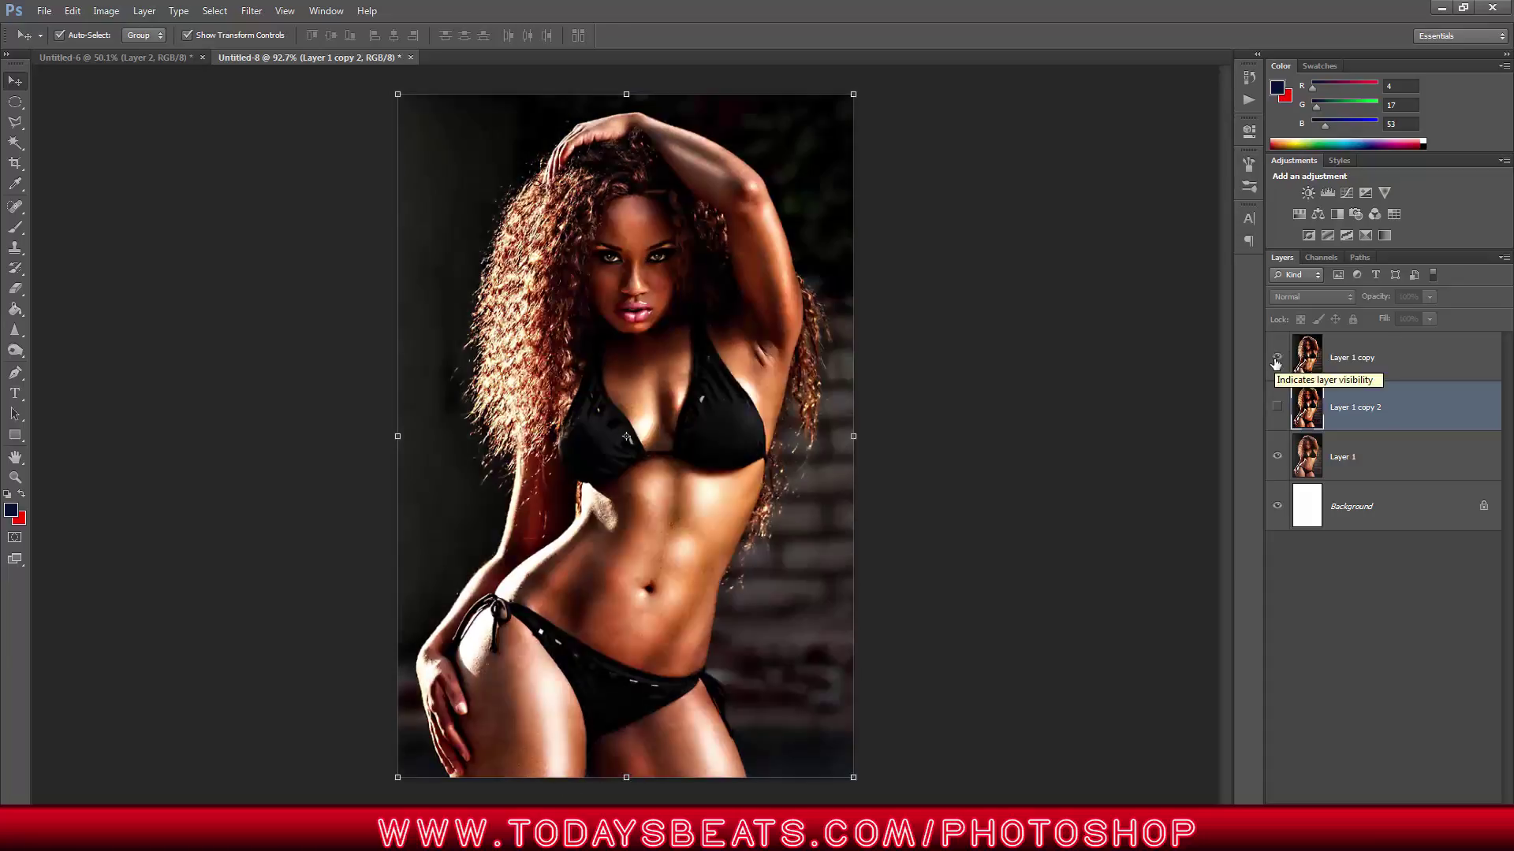
left_click(1276, 362)
left_click(1277, 362)
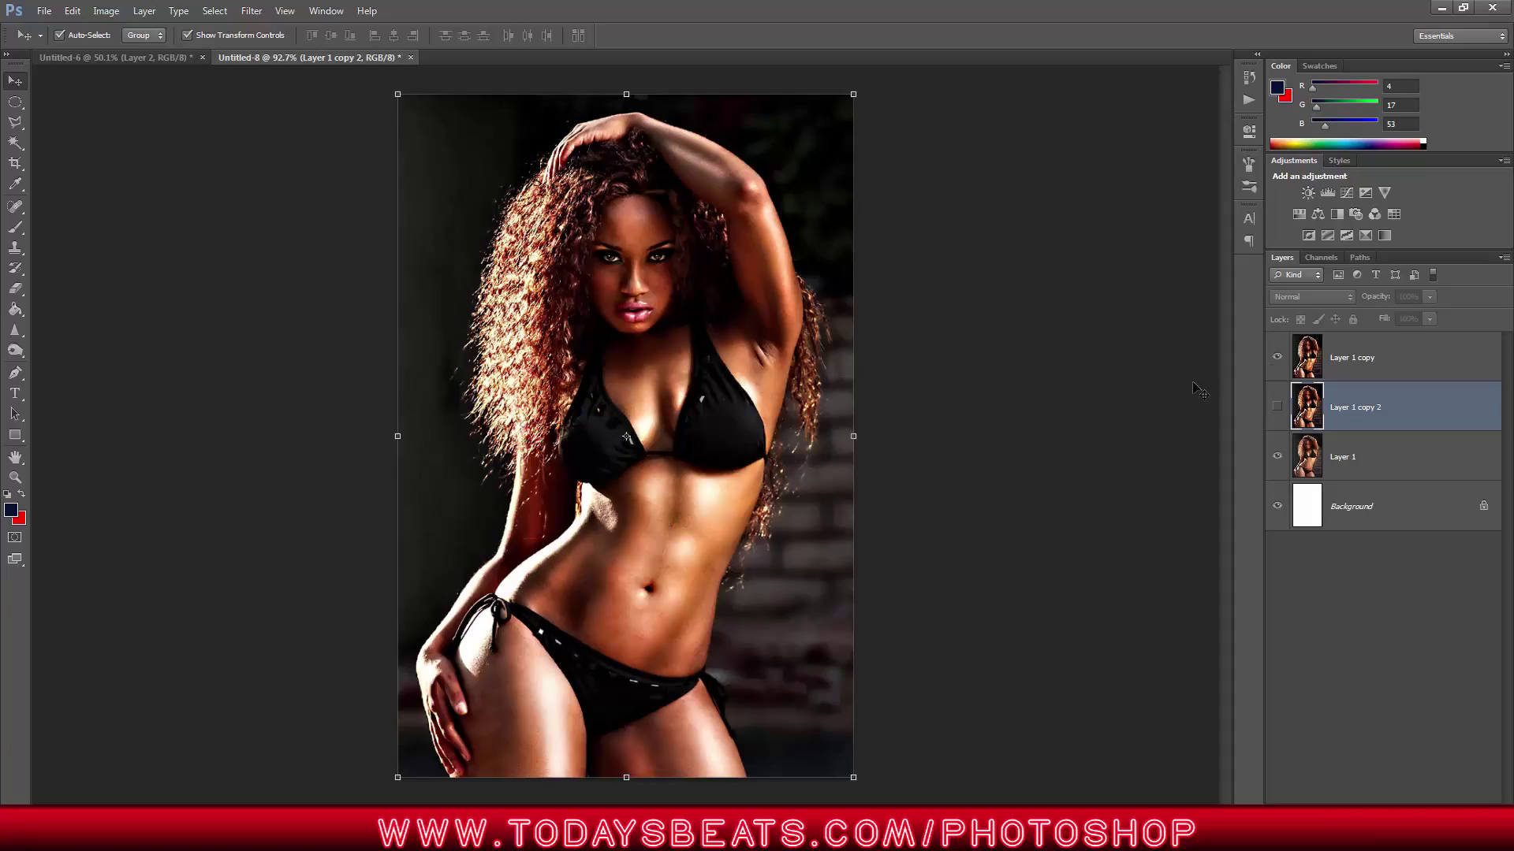
left_click(1278, 358)
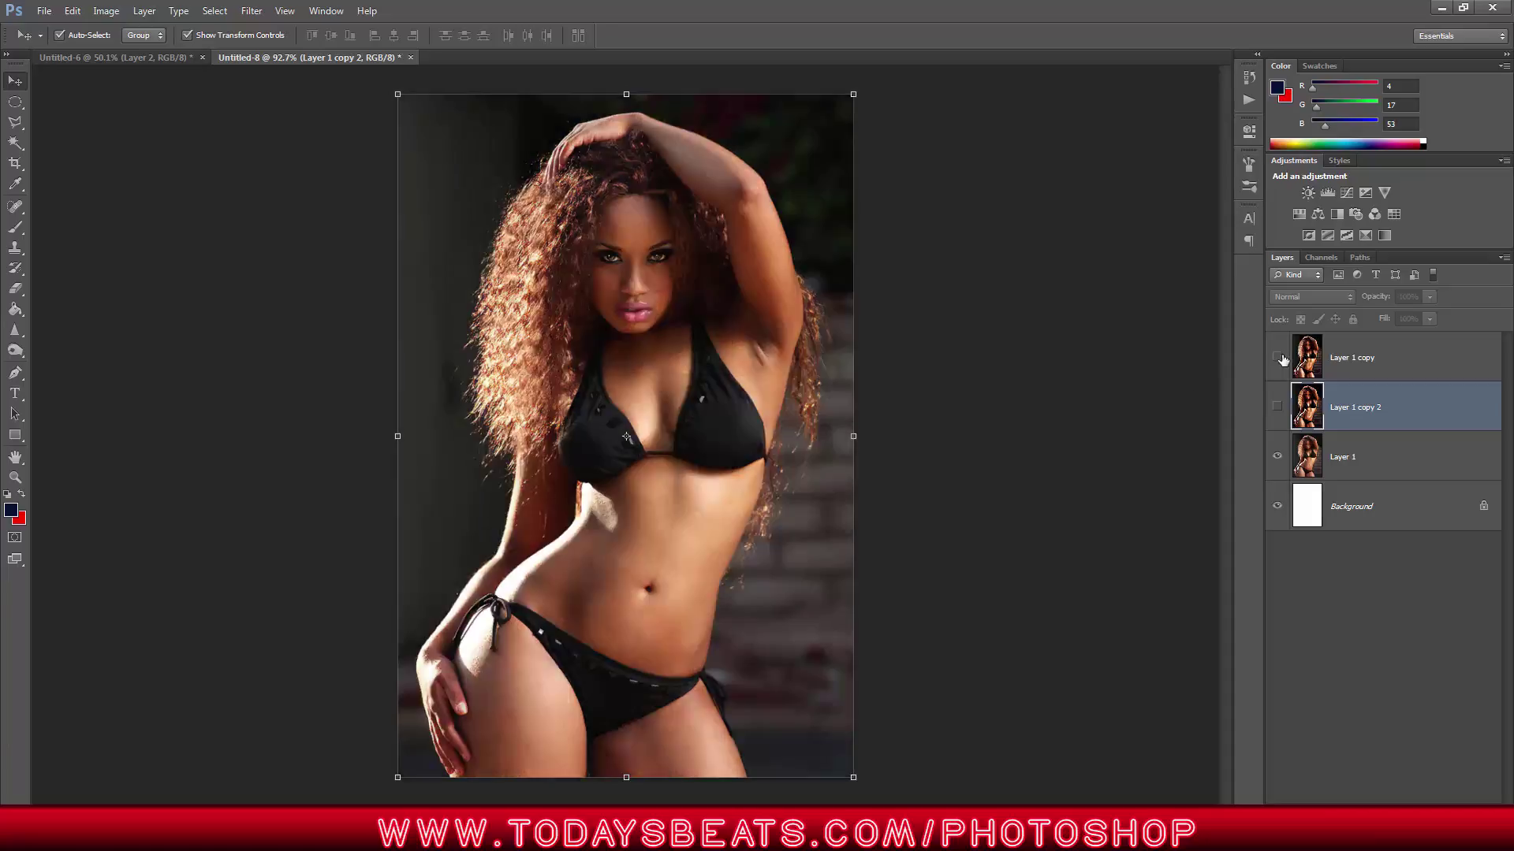
left_click(1278, 358)
- Show Layer 1 copy 2 to compare its look with the original image, and hide it again
left_click(1278, 407)
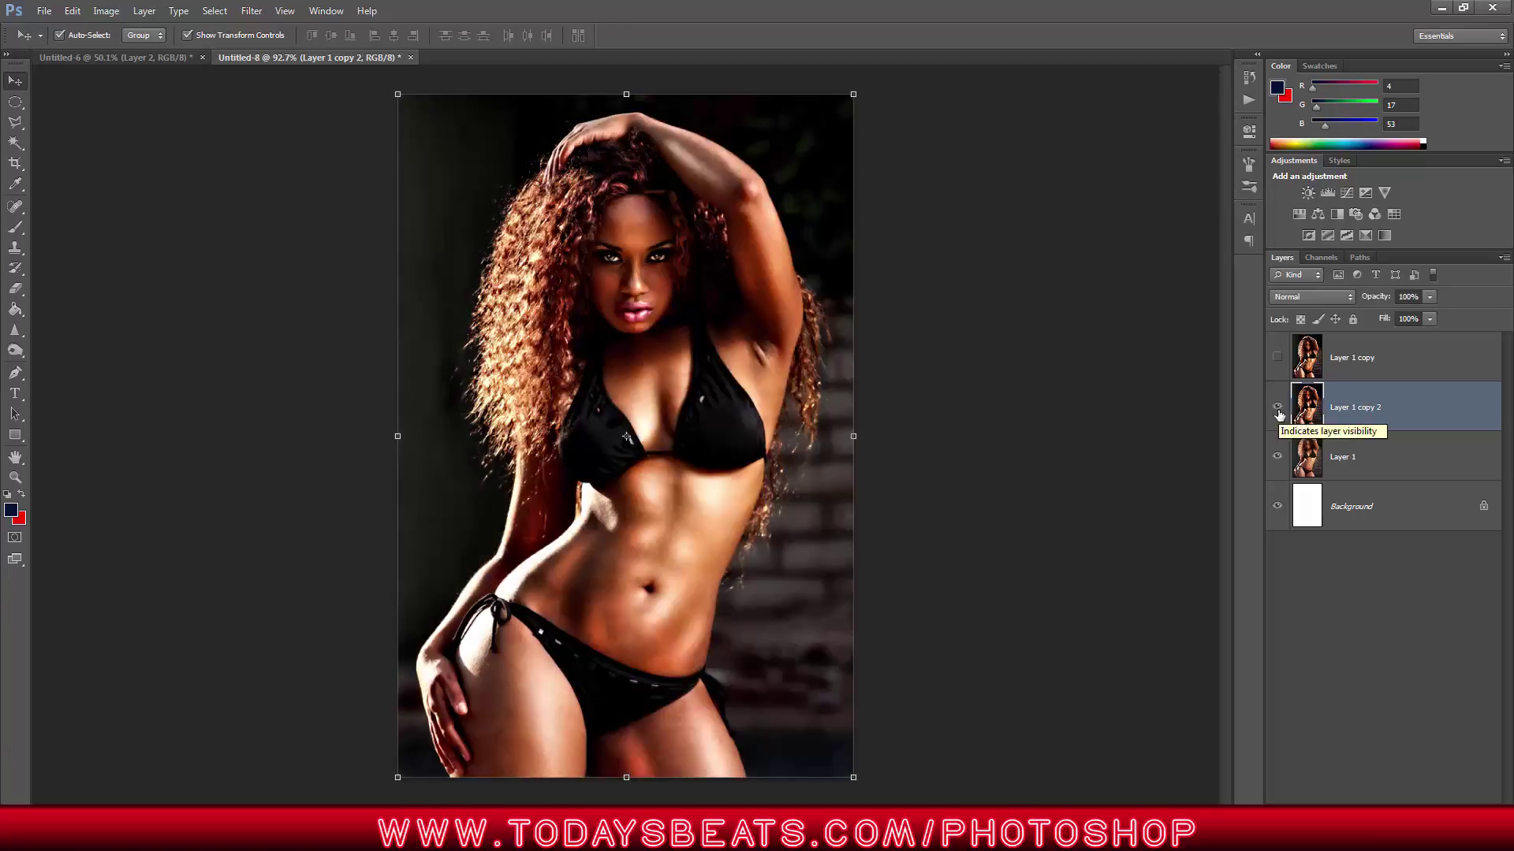
left_click(1278, 413)
left_click(1278, 413)
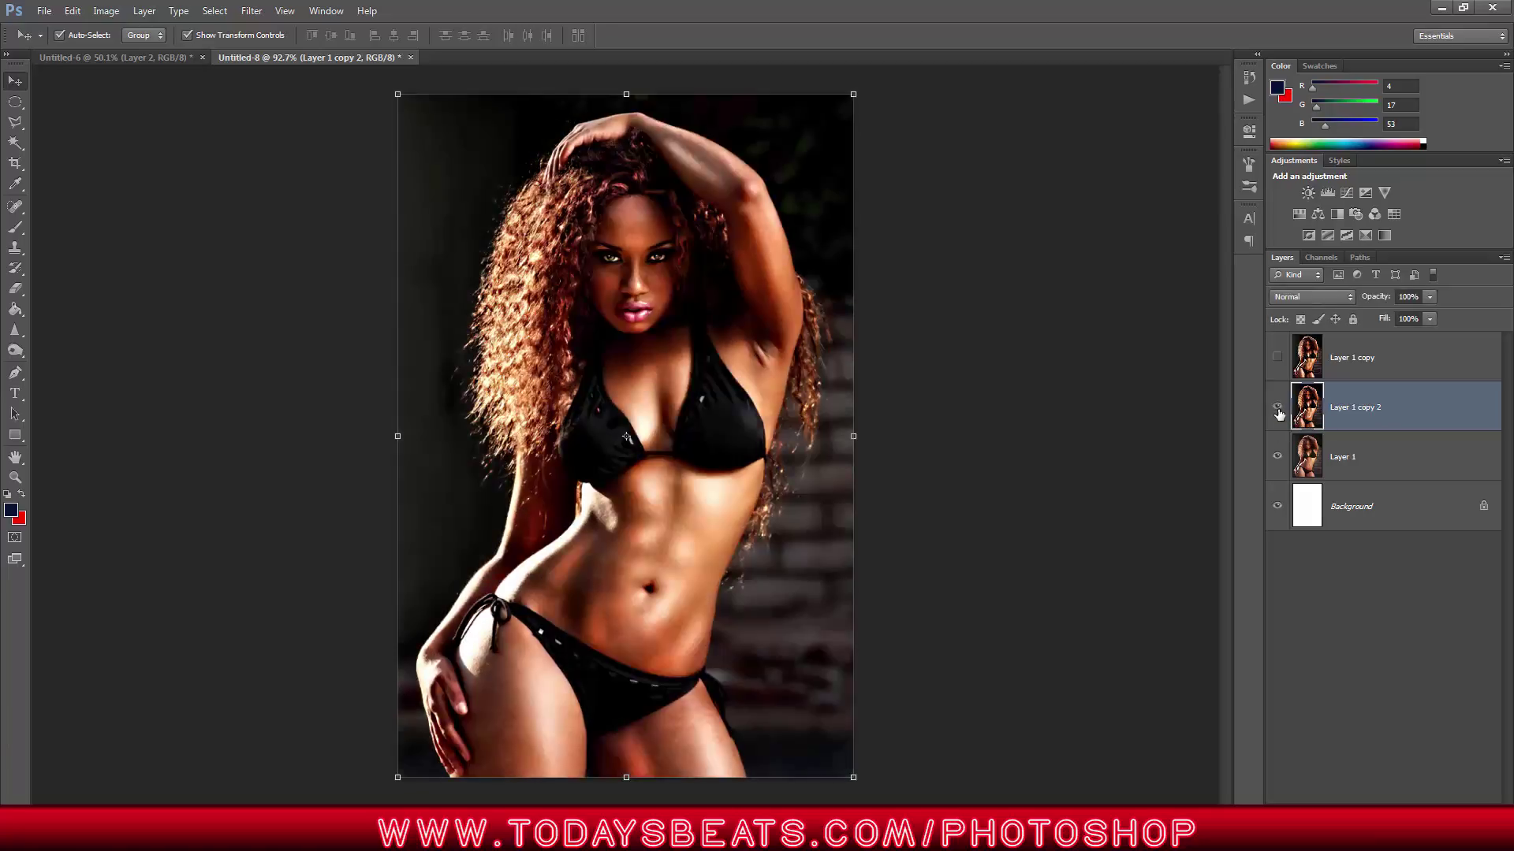
left_click(1278, 413)
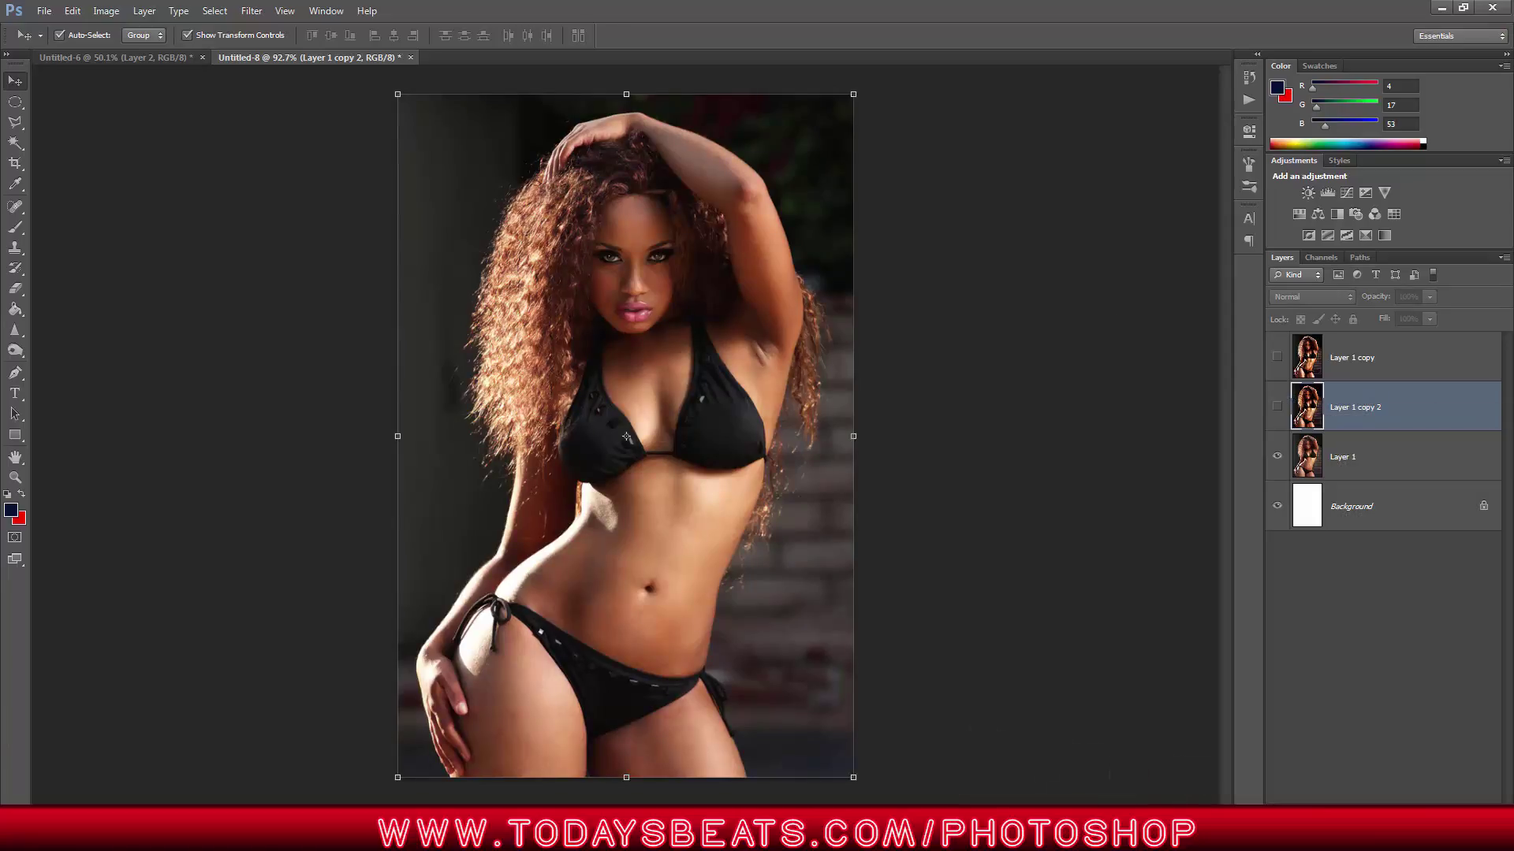
- Switch to the web browser and open todaysbeats.com/photoshop
key("alt+Tab")
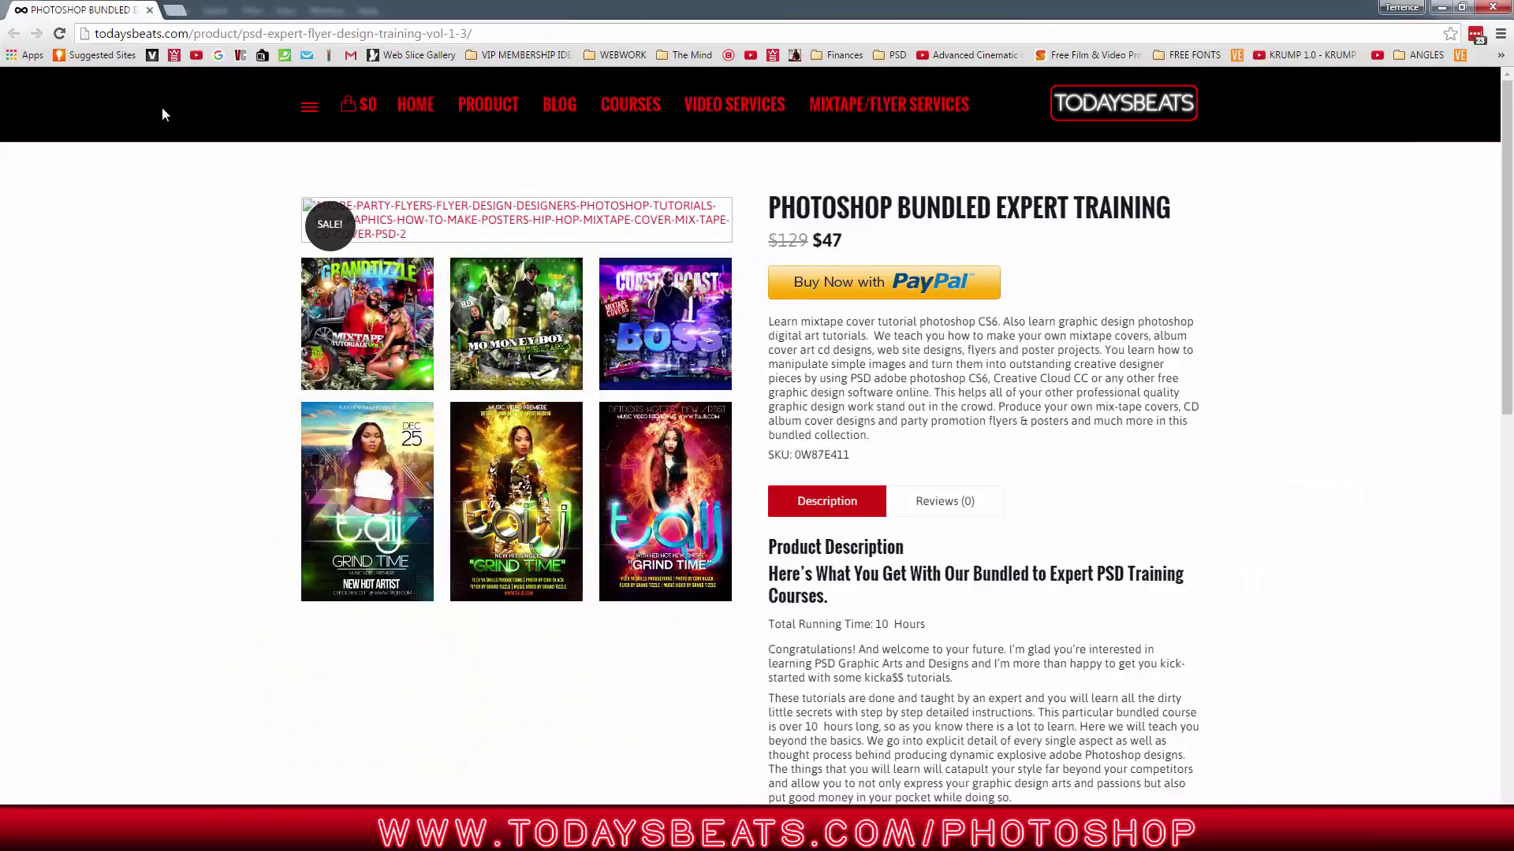
left_click_drag(194, 33, 859, 29)
type("/photoshop")
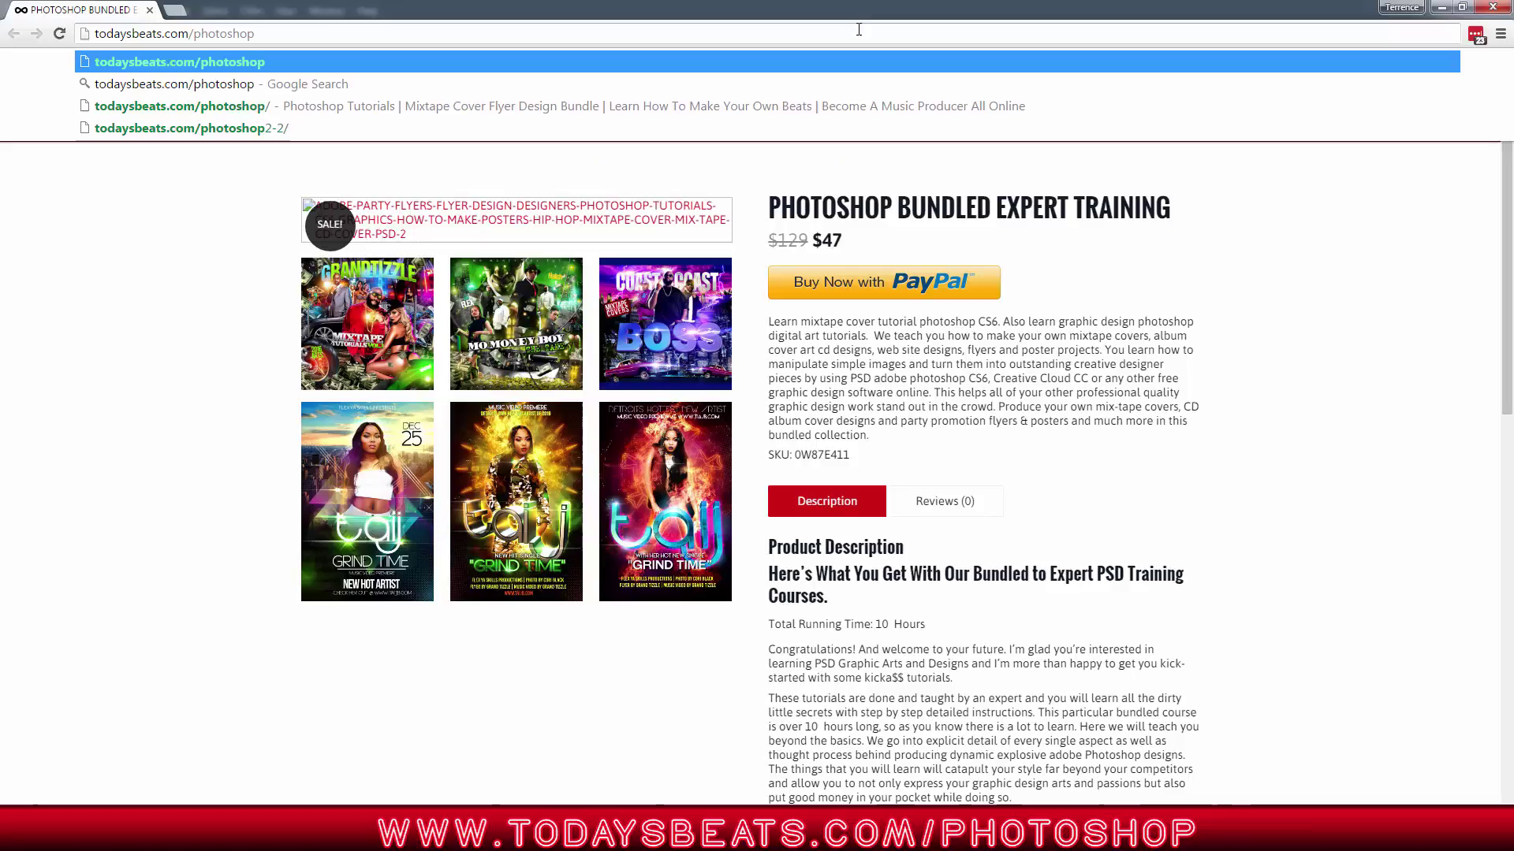
key("Return")
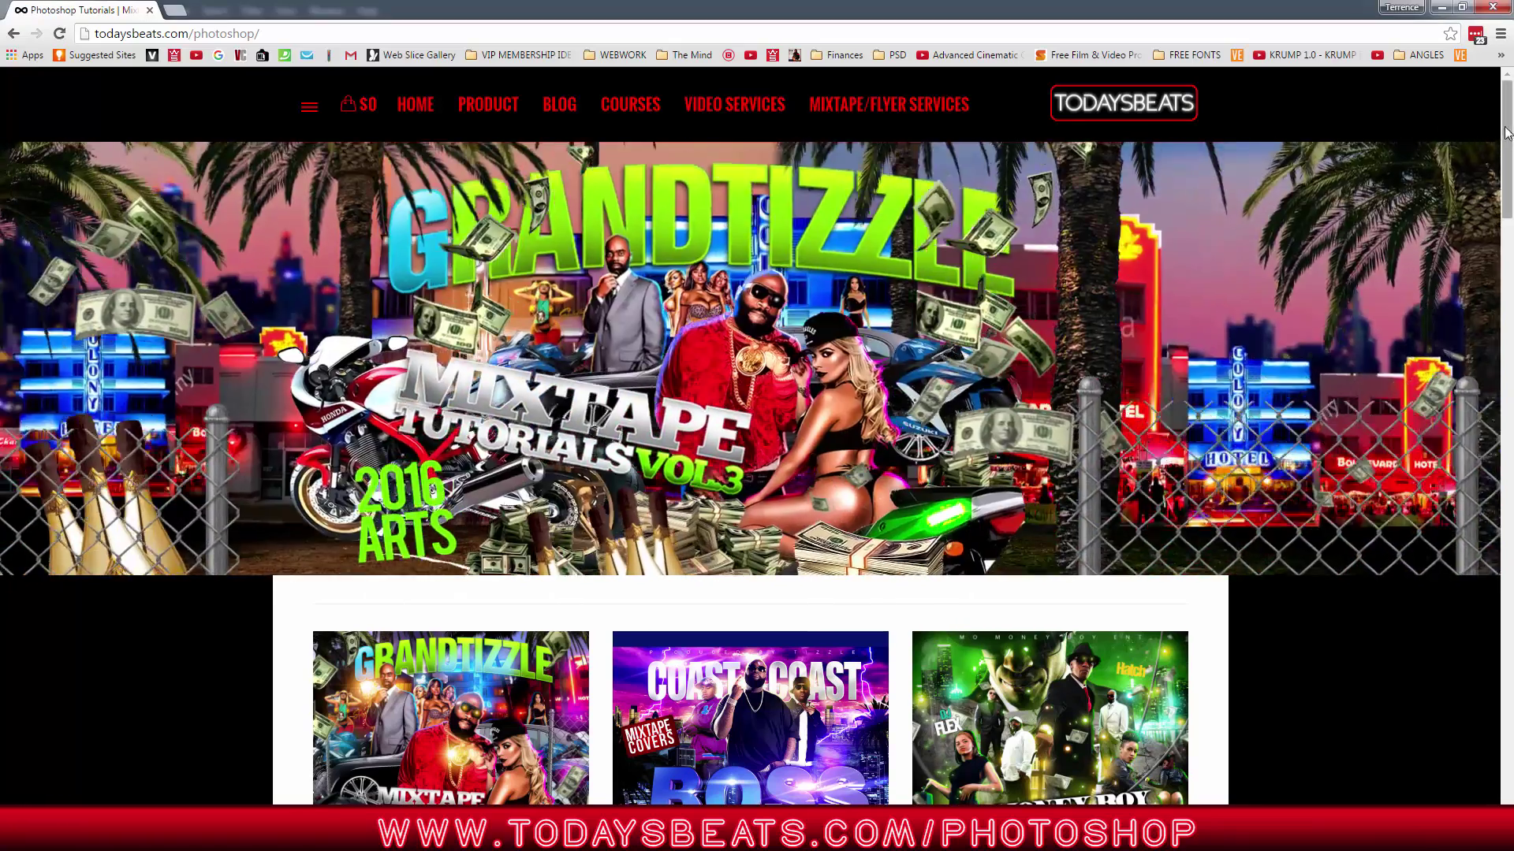
- Look through the Photoshop training page, covering the mixtape covers, course description, topic lists and flyer samples
left_click_drag(1507, 144, 1508, 174)
scroll(625, 394, "down", 6)
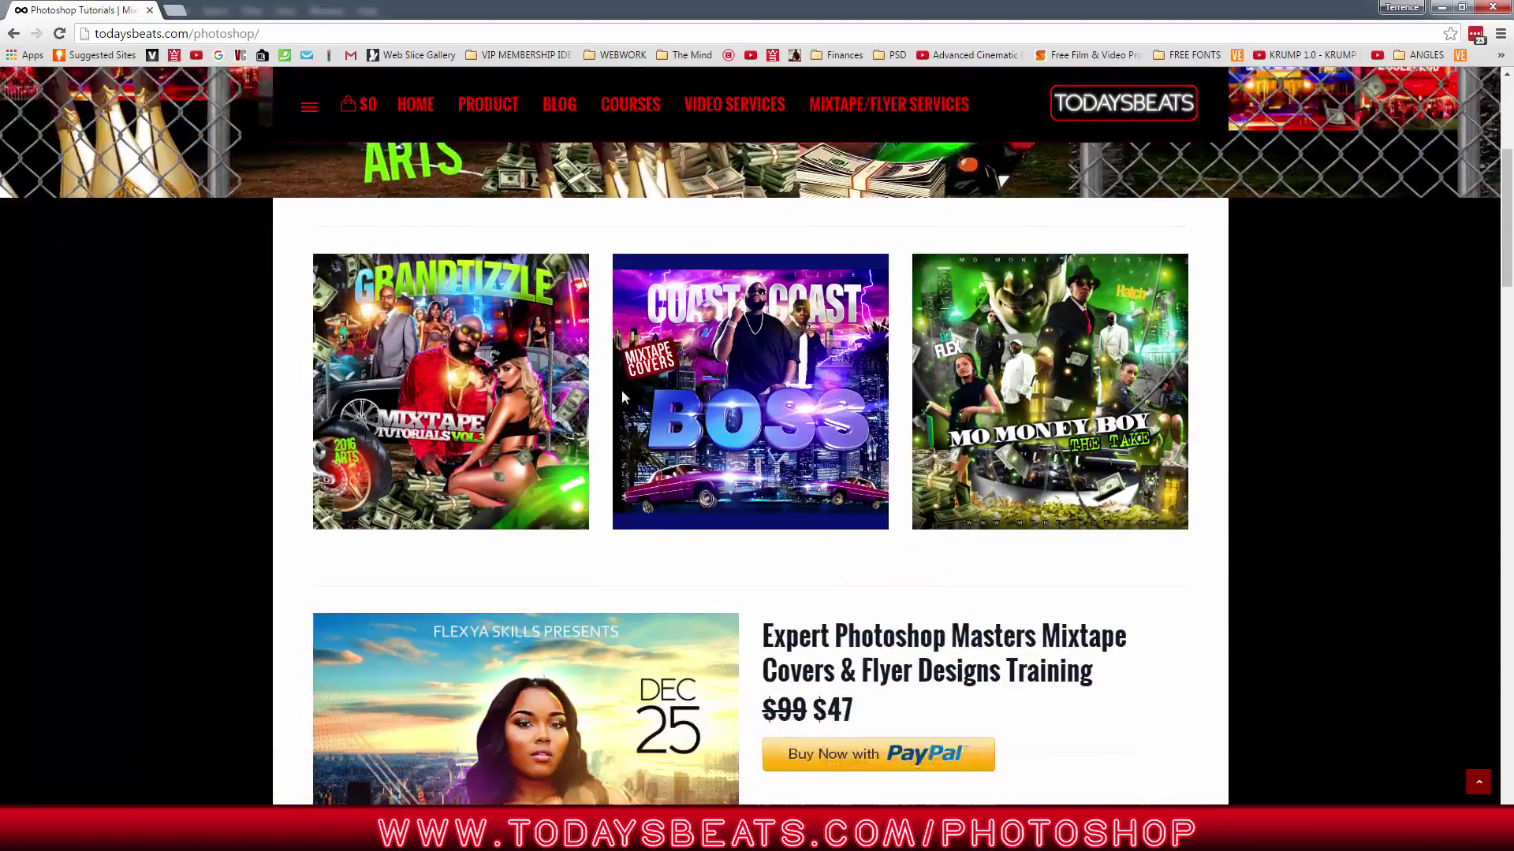
scroll(625, 394, "down", 2)
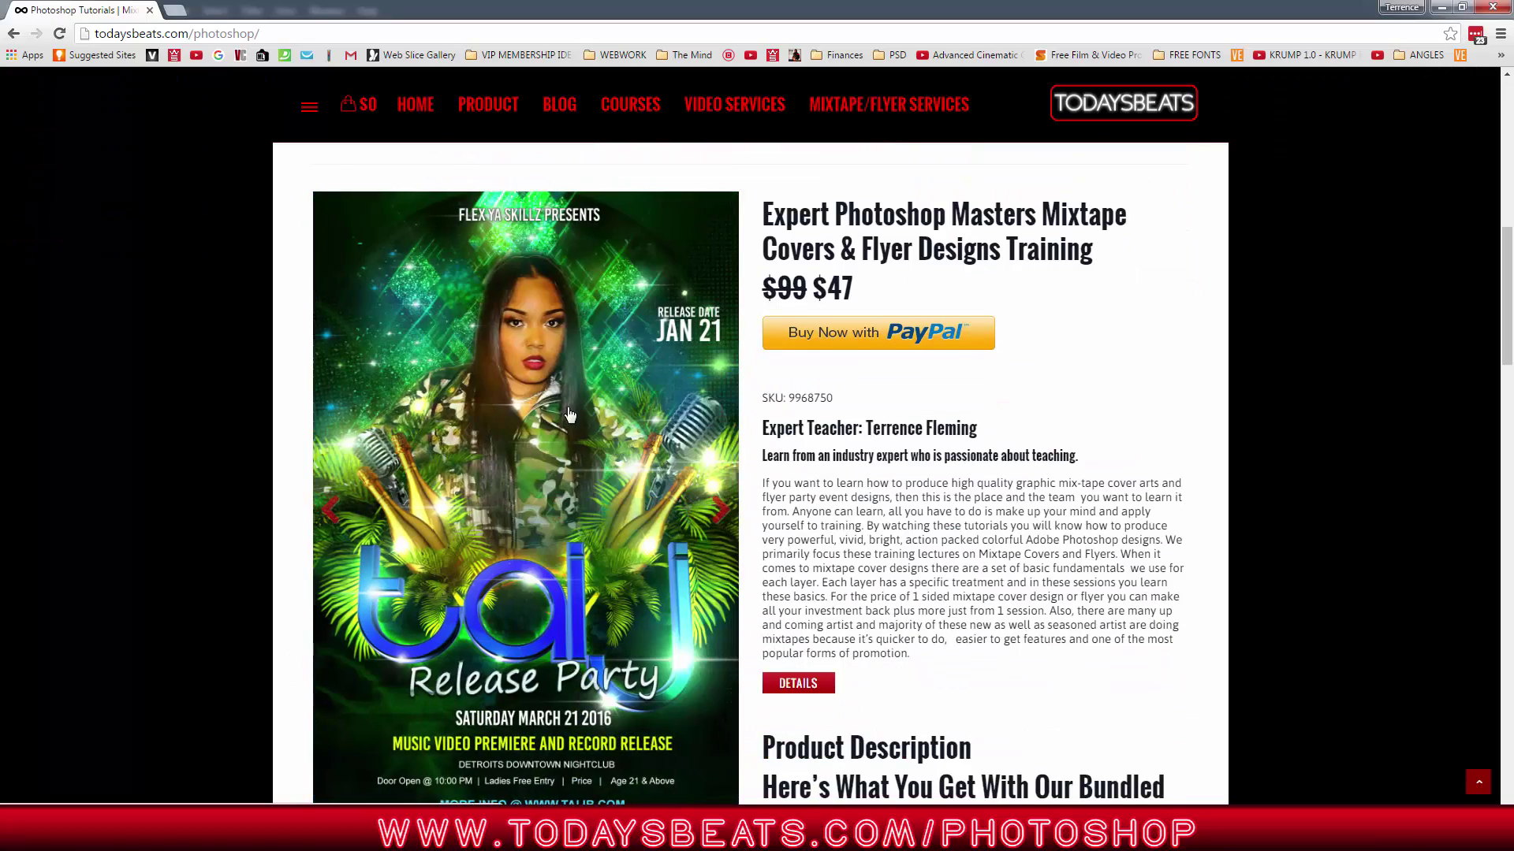
scroll(612, 430, "down", 2)
scroll(612, 429, "down", 18)
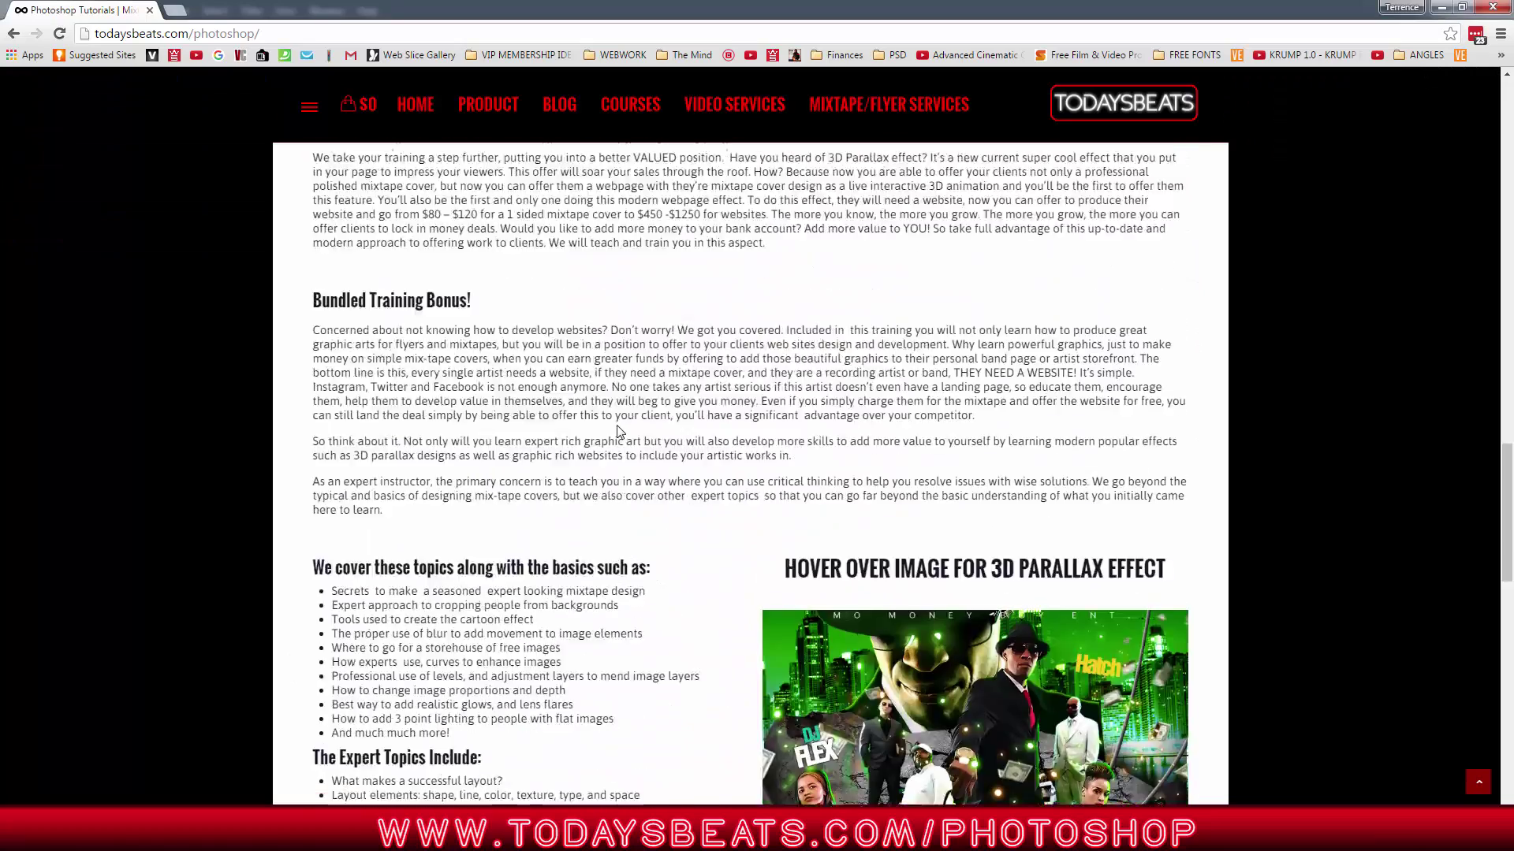
scroll(990, 566, "up", 2)
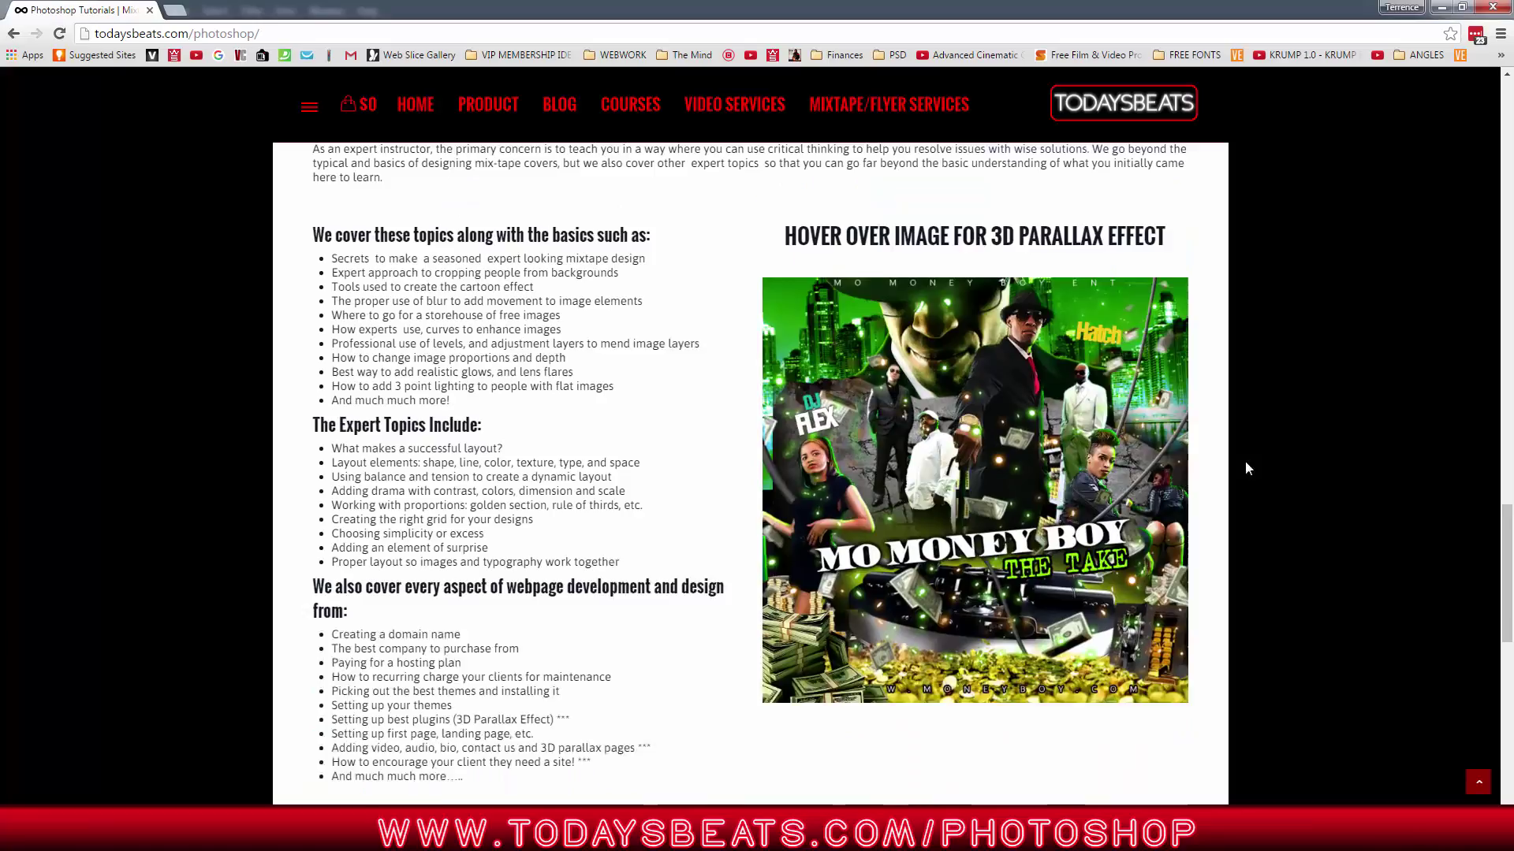
scroll(1307, 526, "down", 11)
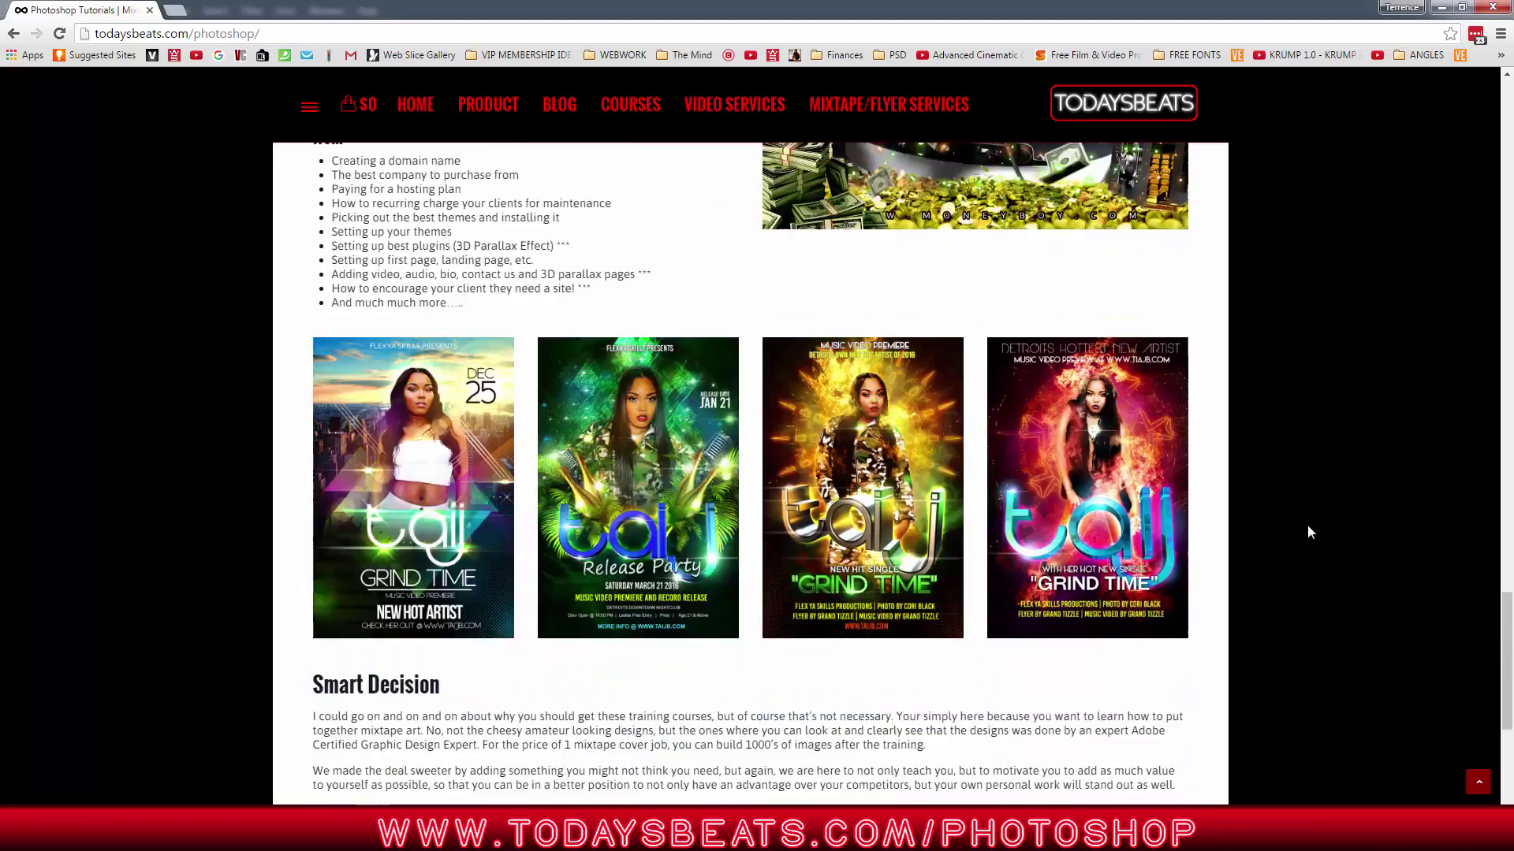
scroll(1307, 525, "up", 20)
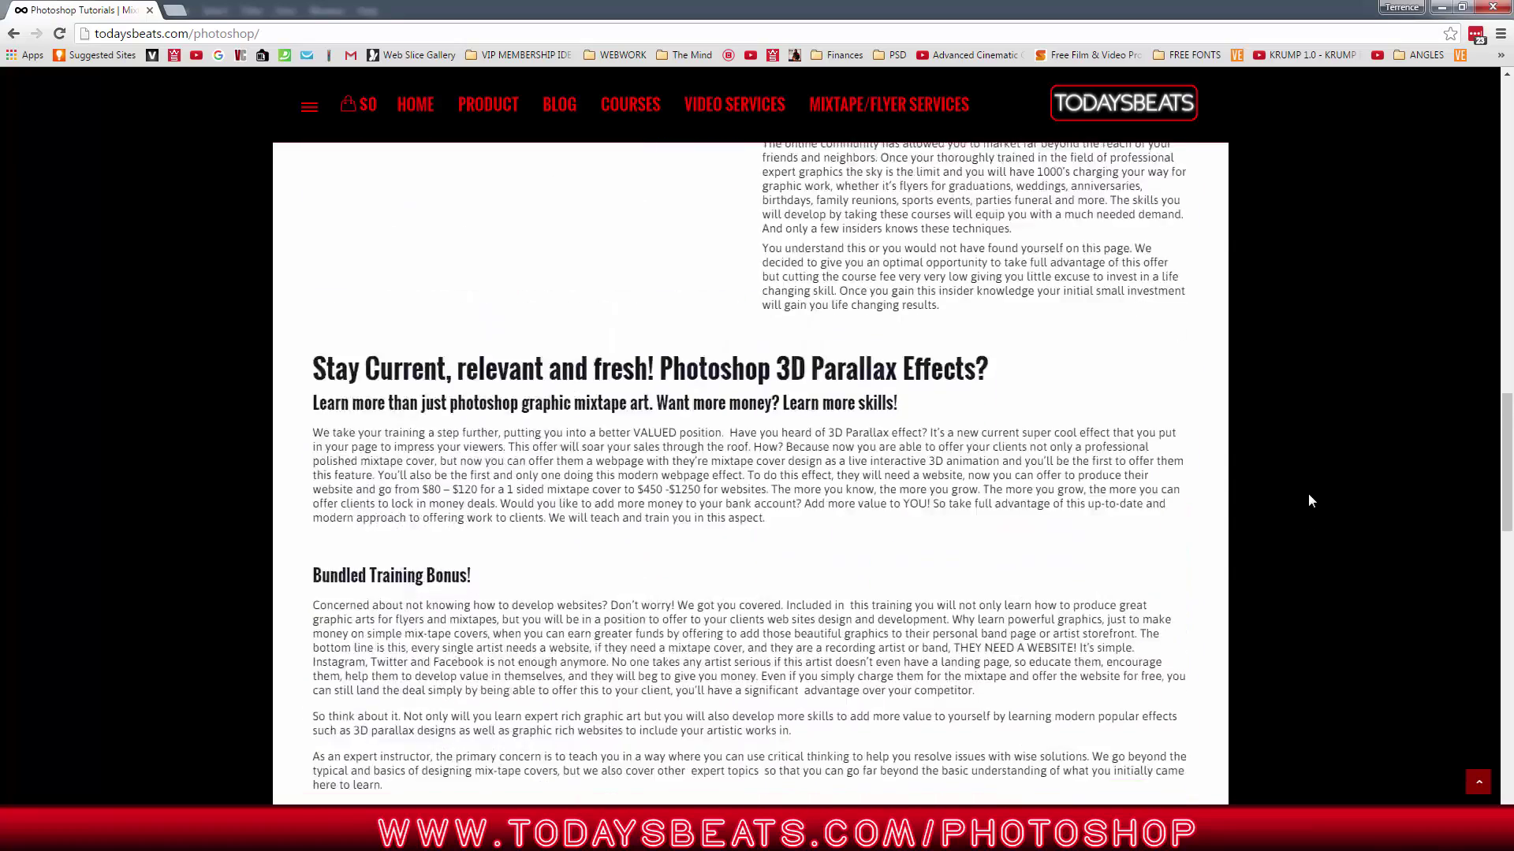
scroll(1305, 498, "up", 9)
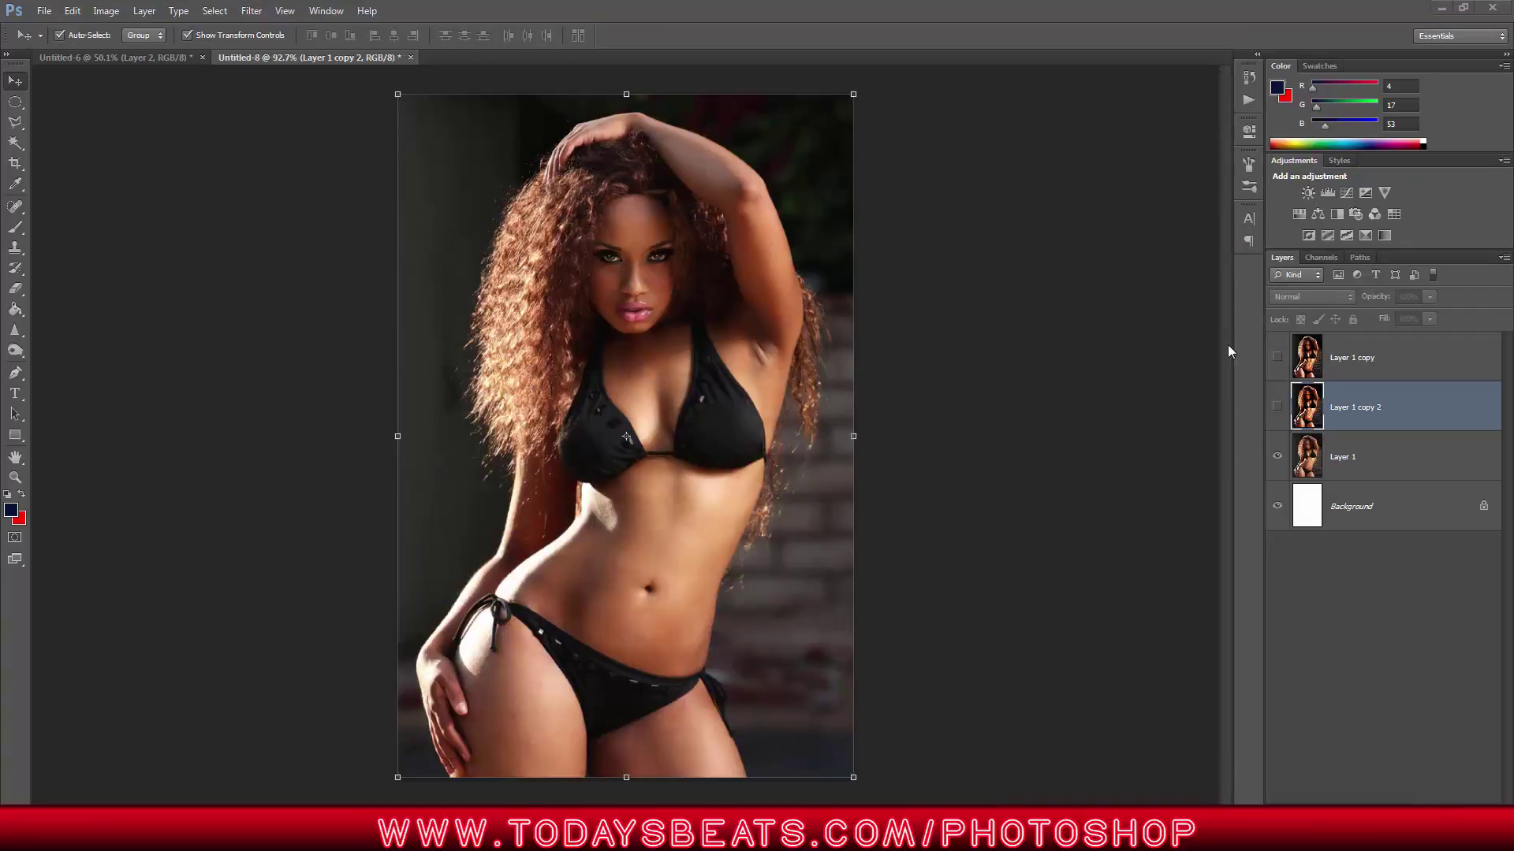
- Compare Layer 1 copy against Layer 1 copy 2 by toggling their visibility, and hide both layers again
left_click(1278, 359)
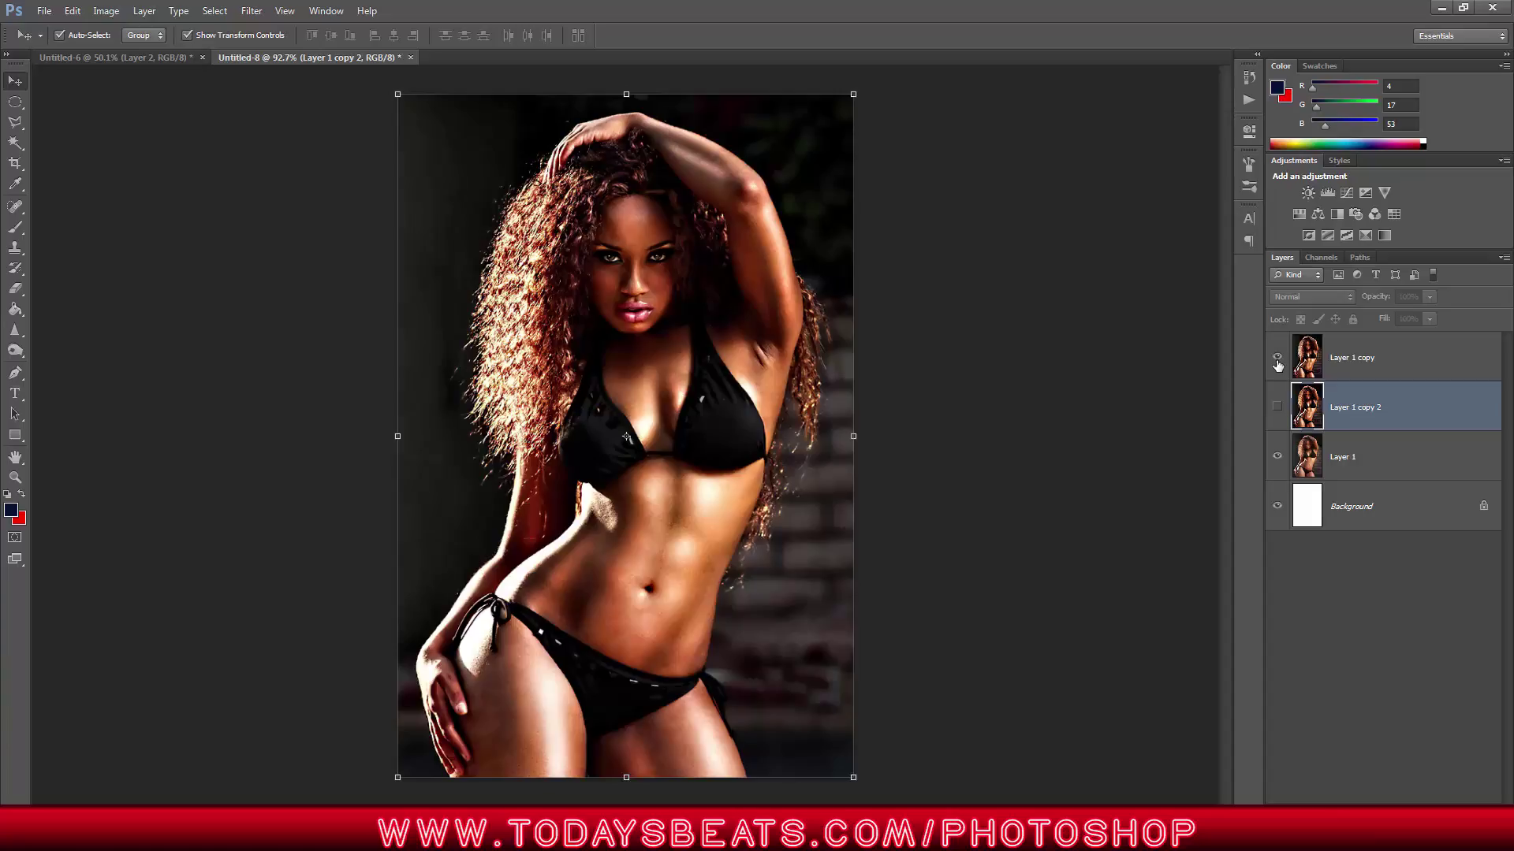
left_click(1278, 406)
left_click(1278, 360)
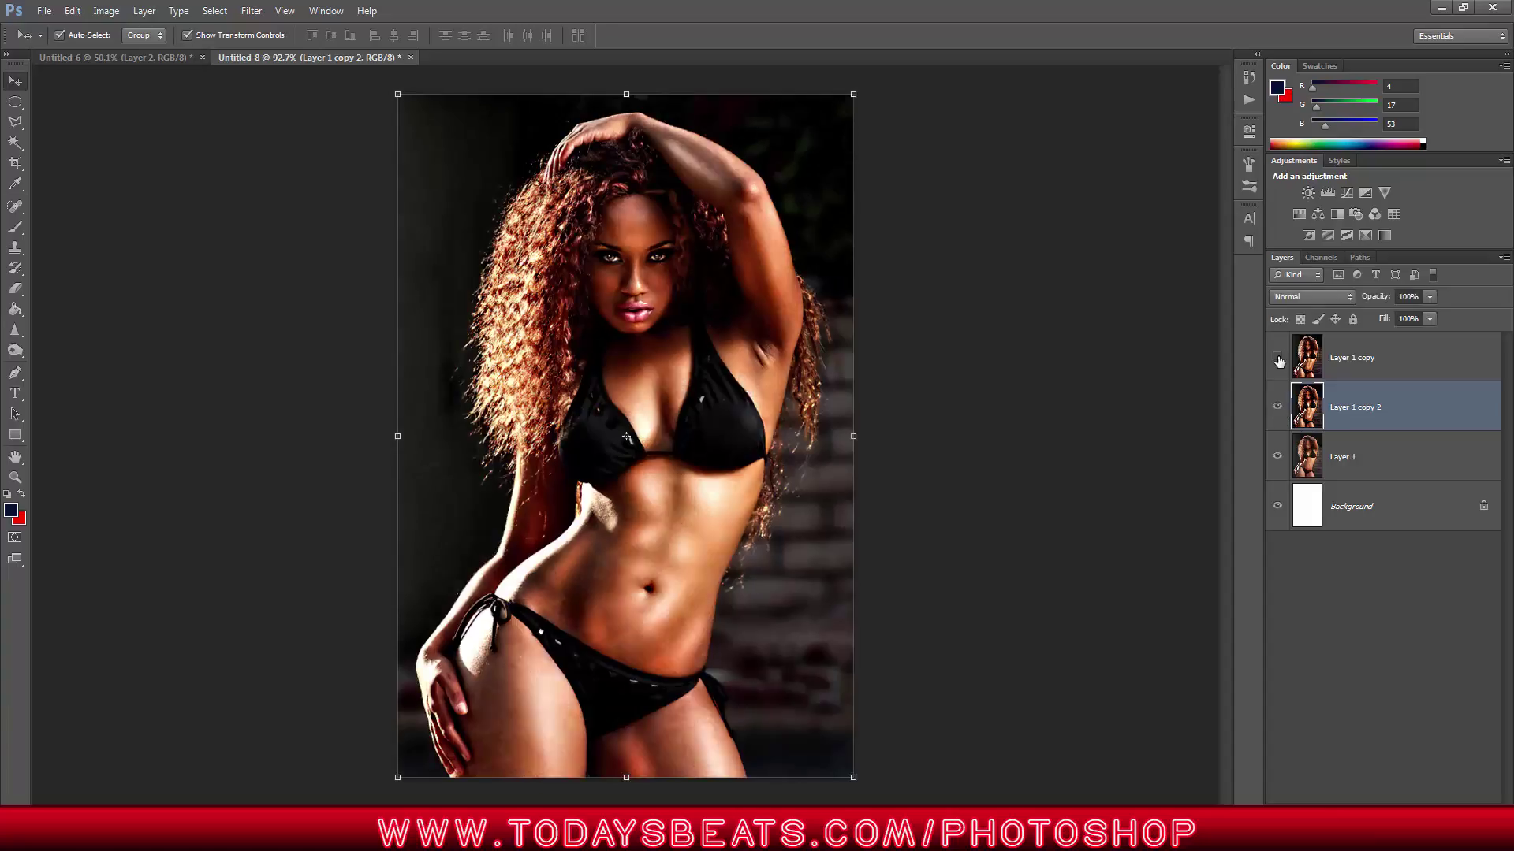
left_click(1278, 360)
left_click(1278, 360)
left_click(1278, 360)
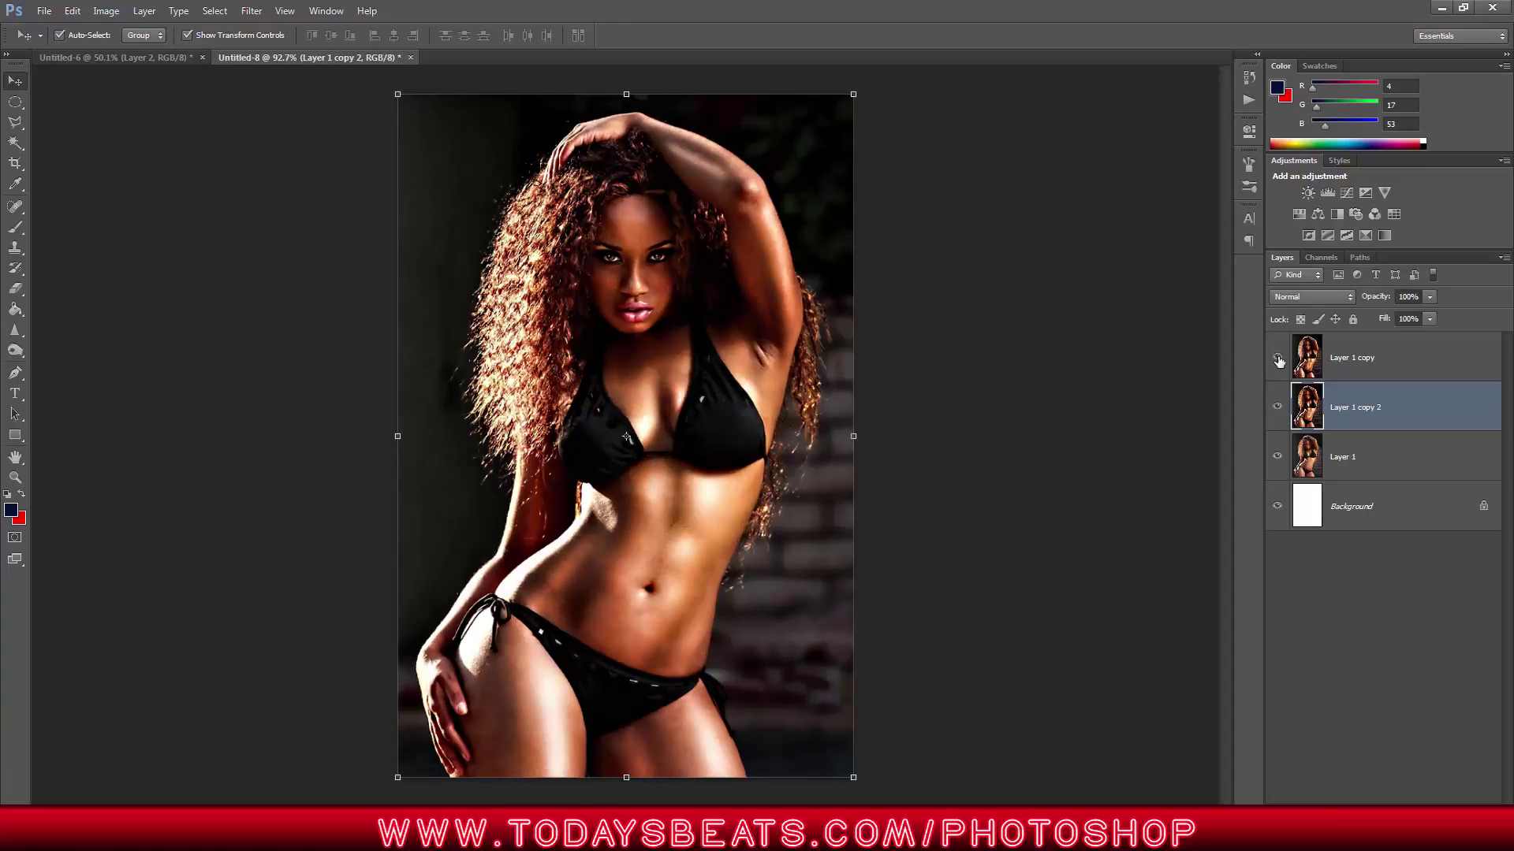
left_click(1278, 360)
left_click(1277, 406)
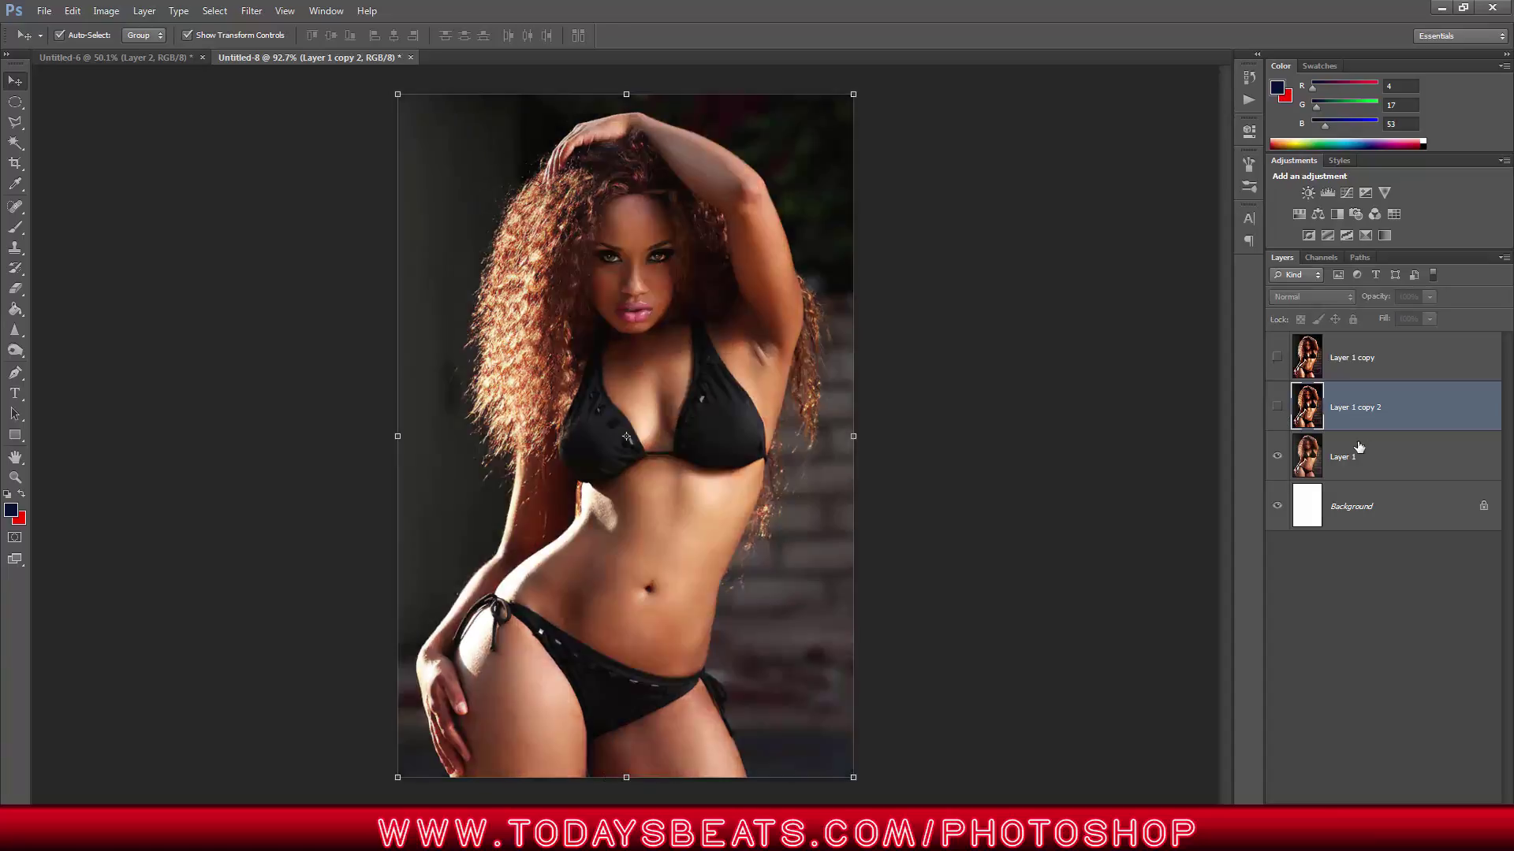
- Apply a Levels adjustment to Layer 1 with RGB input levels of about 17, 0.91 and 228
left_click(1345, 460)
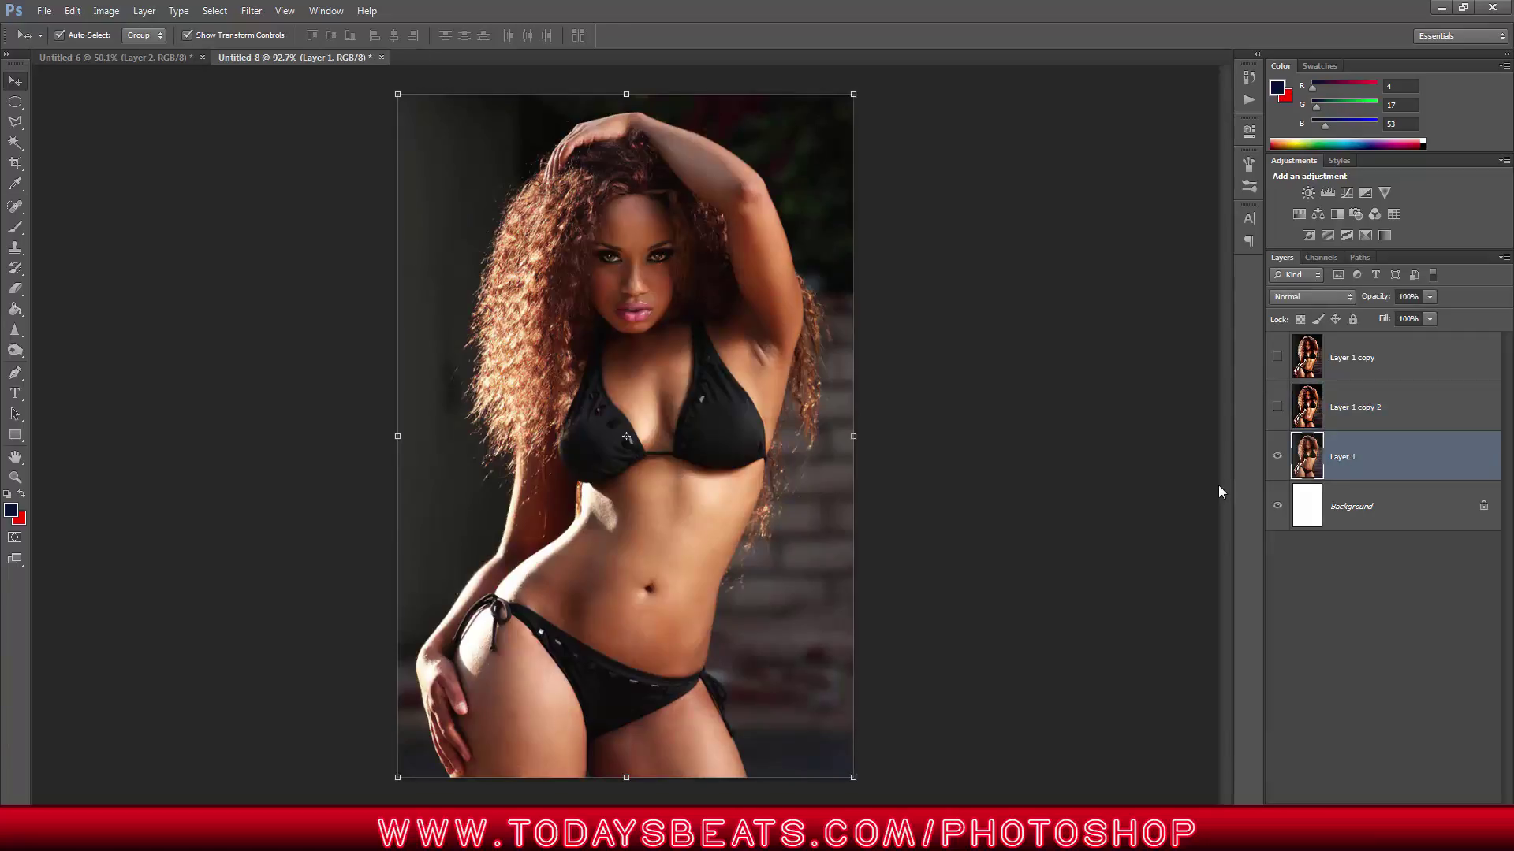
left_click(107, 11)
mouse_move(124, 52)
left_click(335, 78)
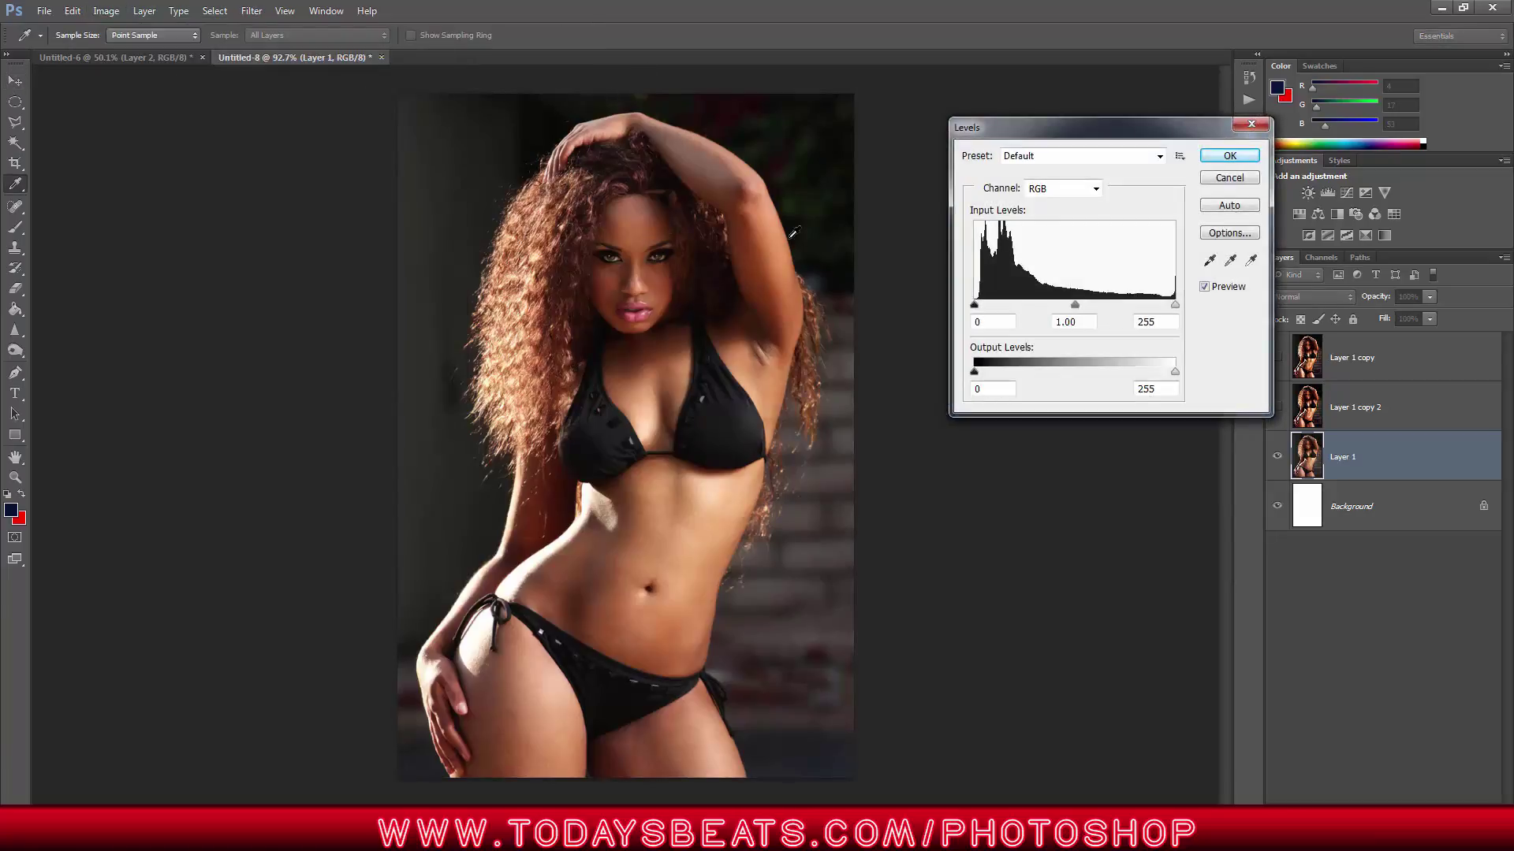
left_click_drag(975, 306, 988, 309)
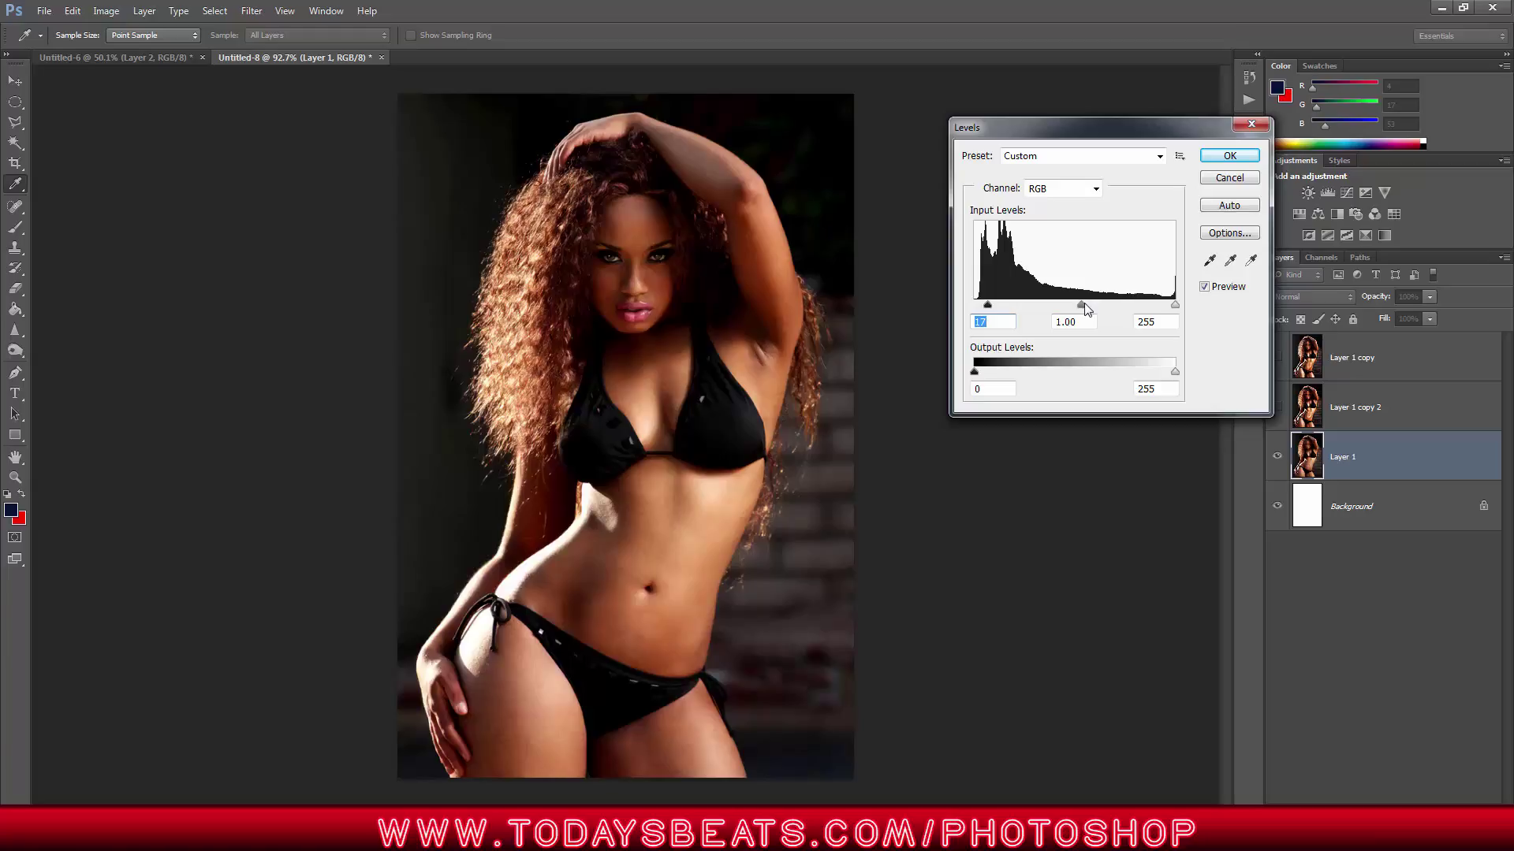
mouse_move(1085, 305)
left_mouse_down()
mouse_move(1156, 306)
mouse_move(1077, 309)
left_mouse_up()
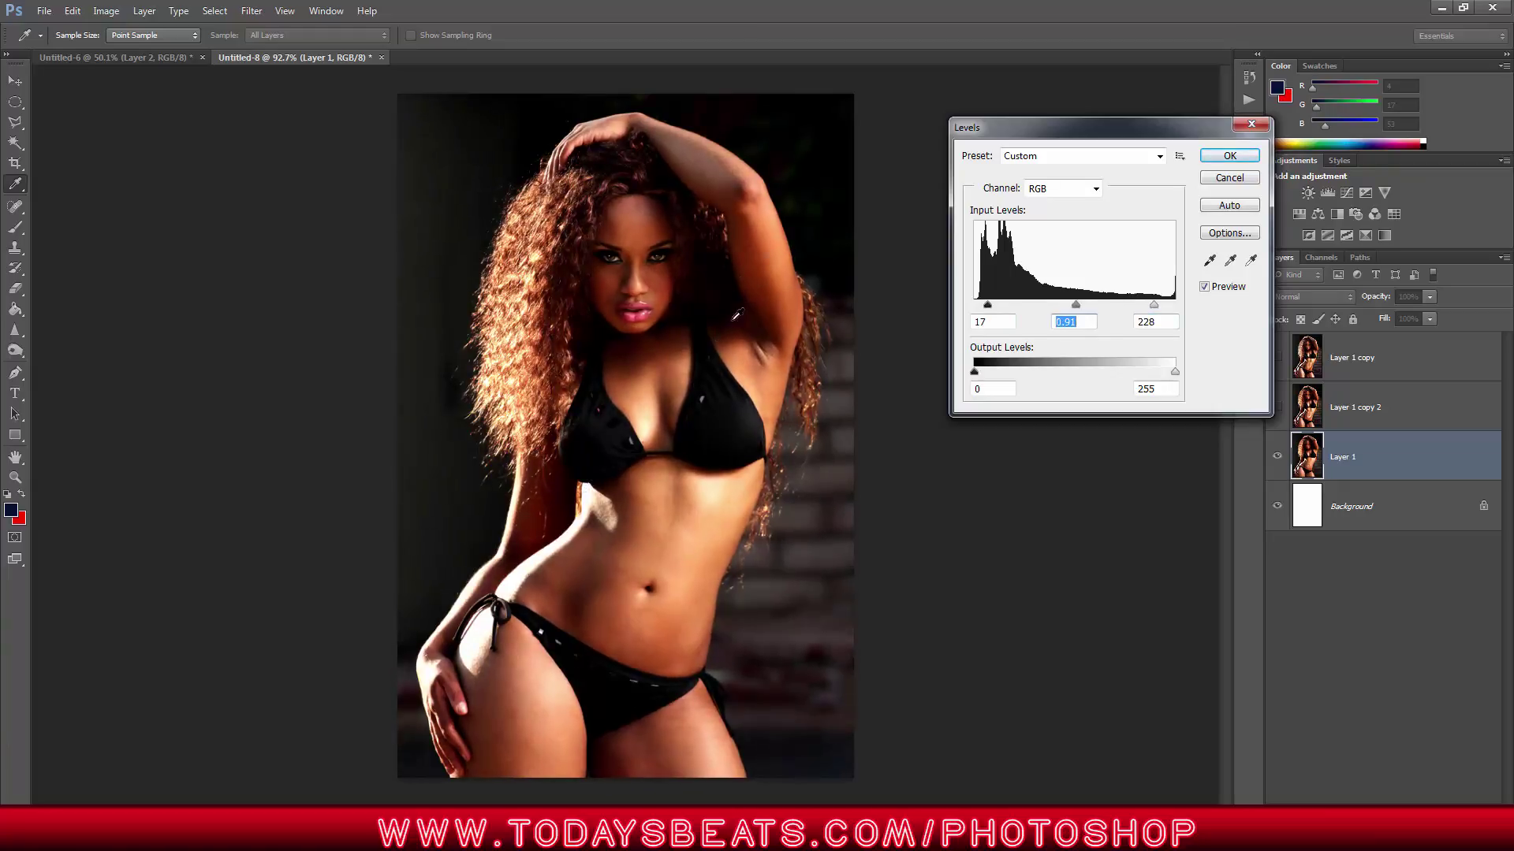
left_click_drag(991, 306, 986, 309)
left_click(1229, 156)
- Duplicate the adjusted Layer 1 as a new layer directly above it
key("v")
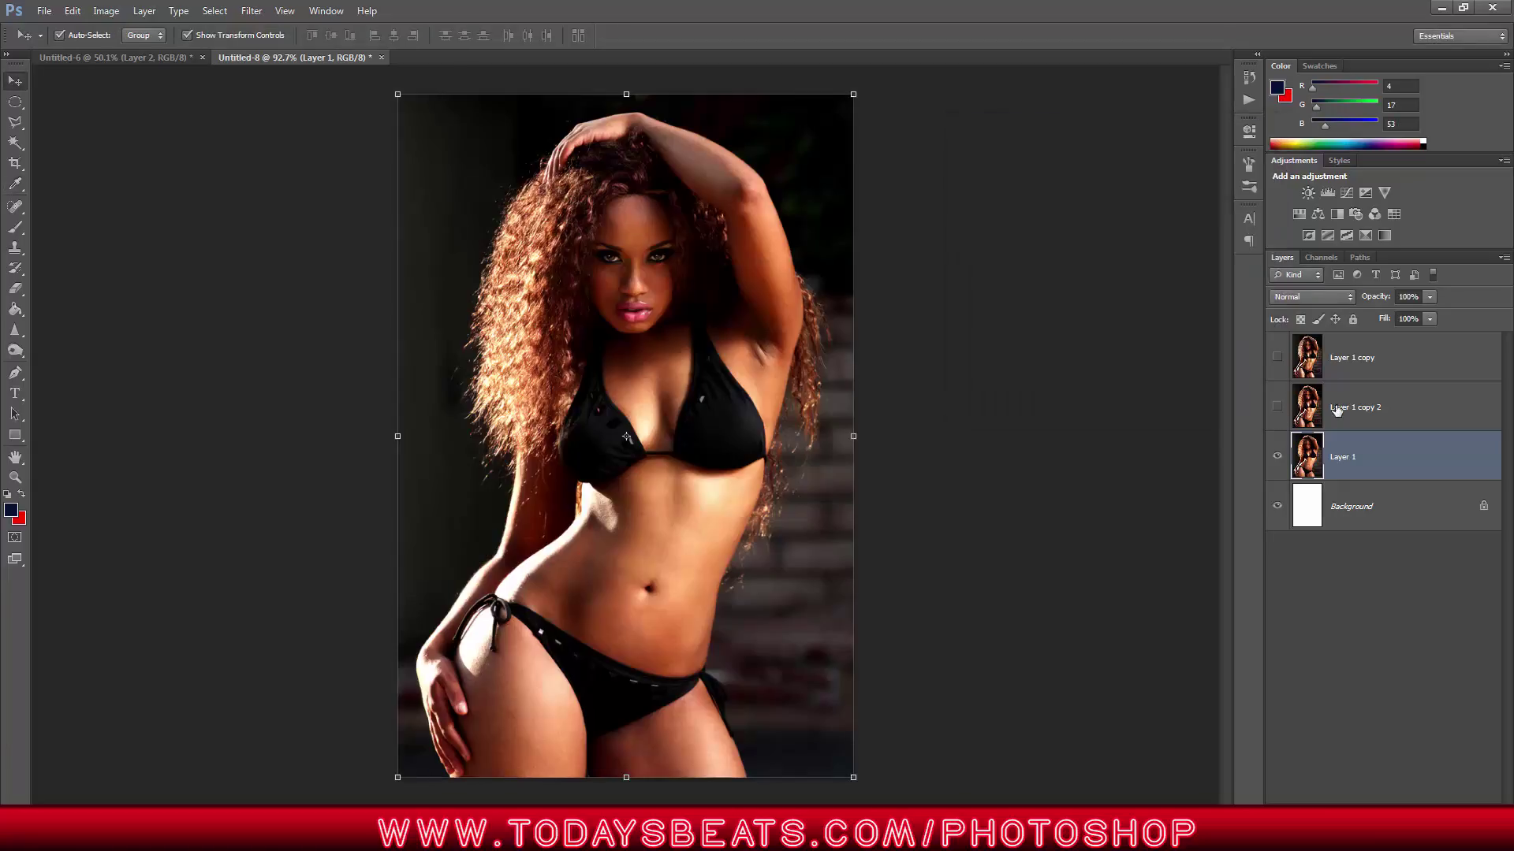
left_click_drag(1427, 455, 1467, 805)
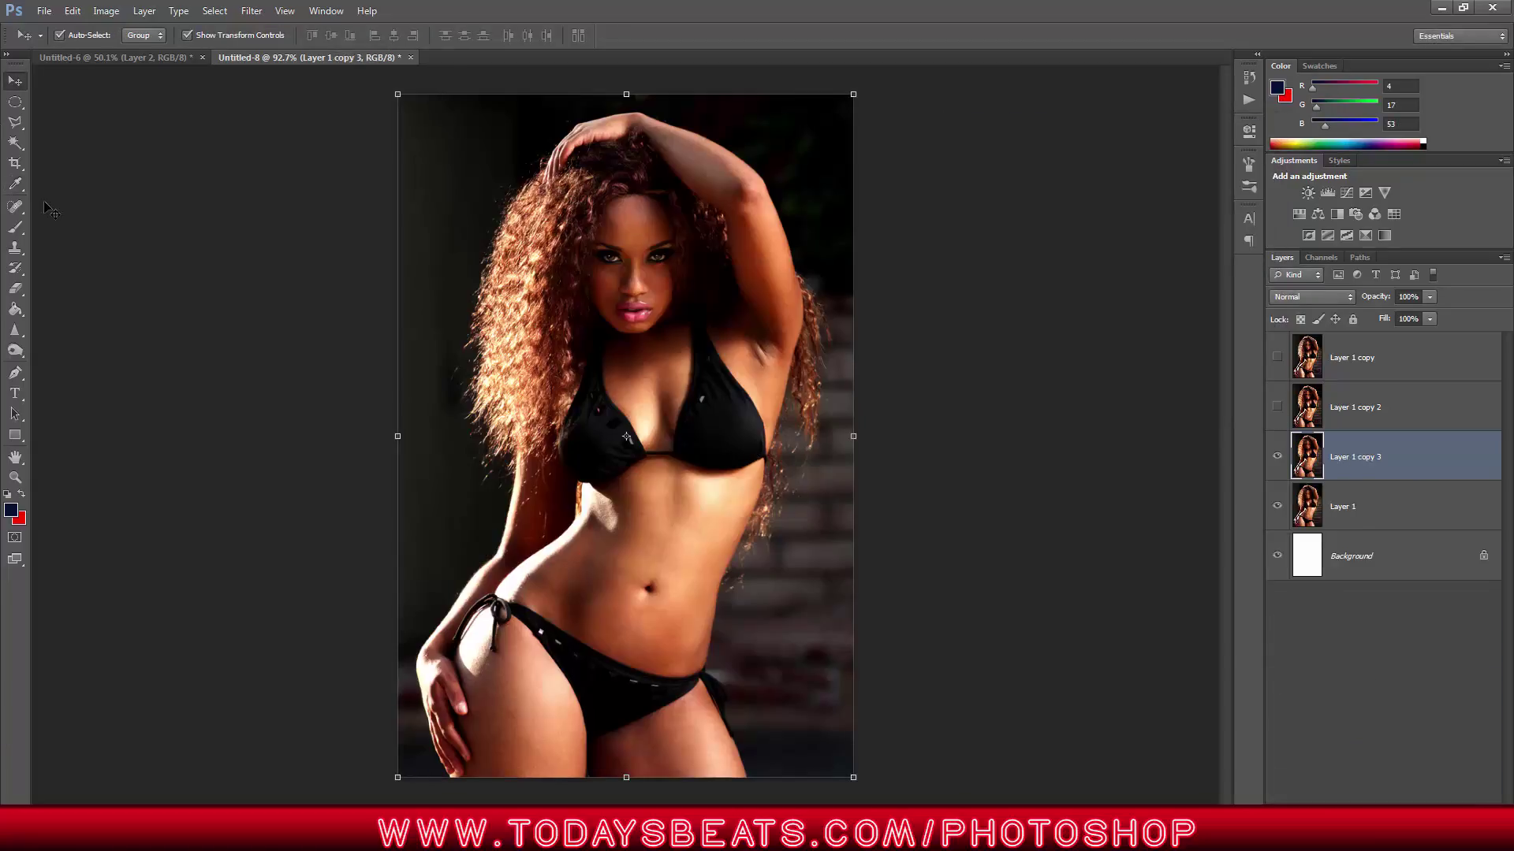
- Choose the Dodge tool and set its range to Midtones
left_click(15, 353)
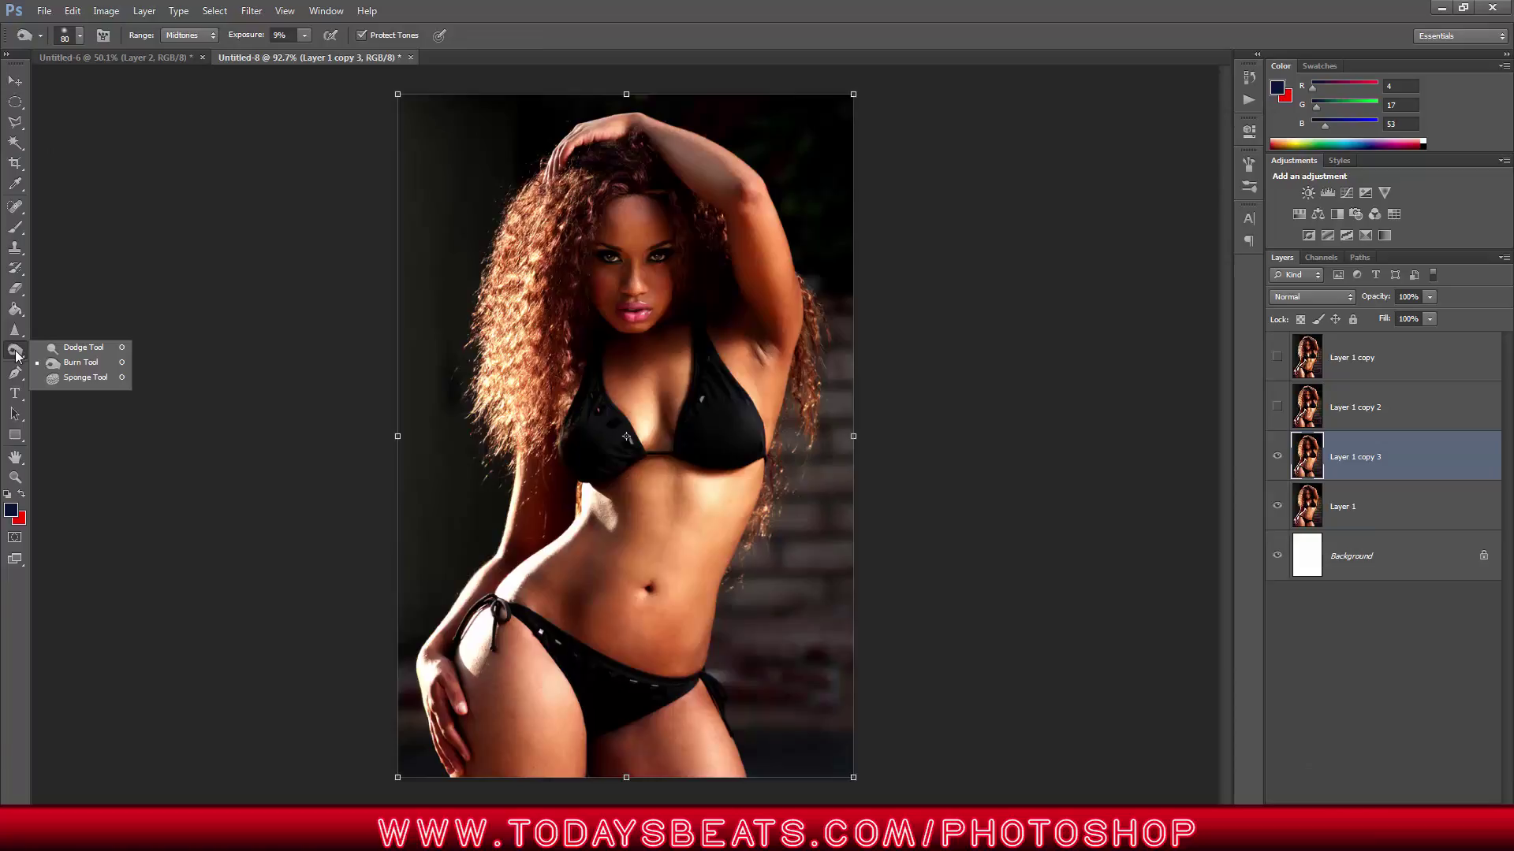
left_click(86, 350)
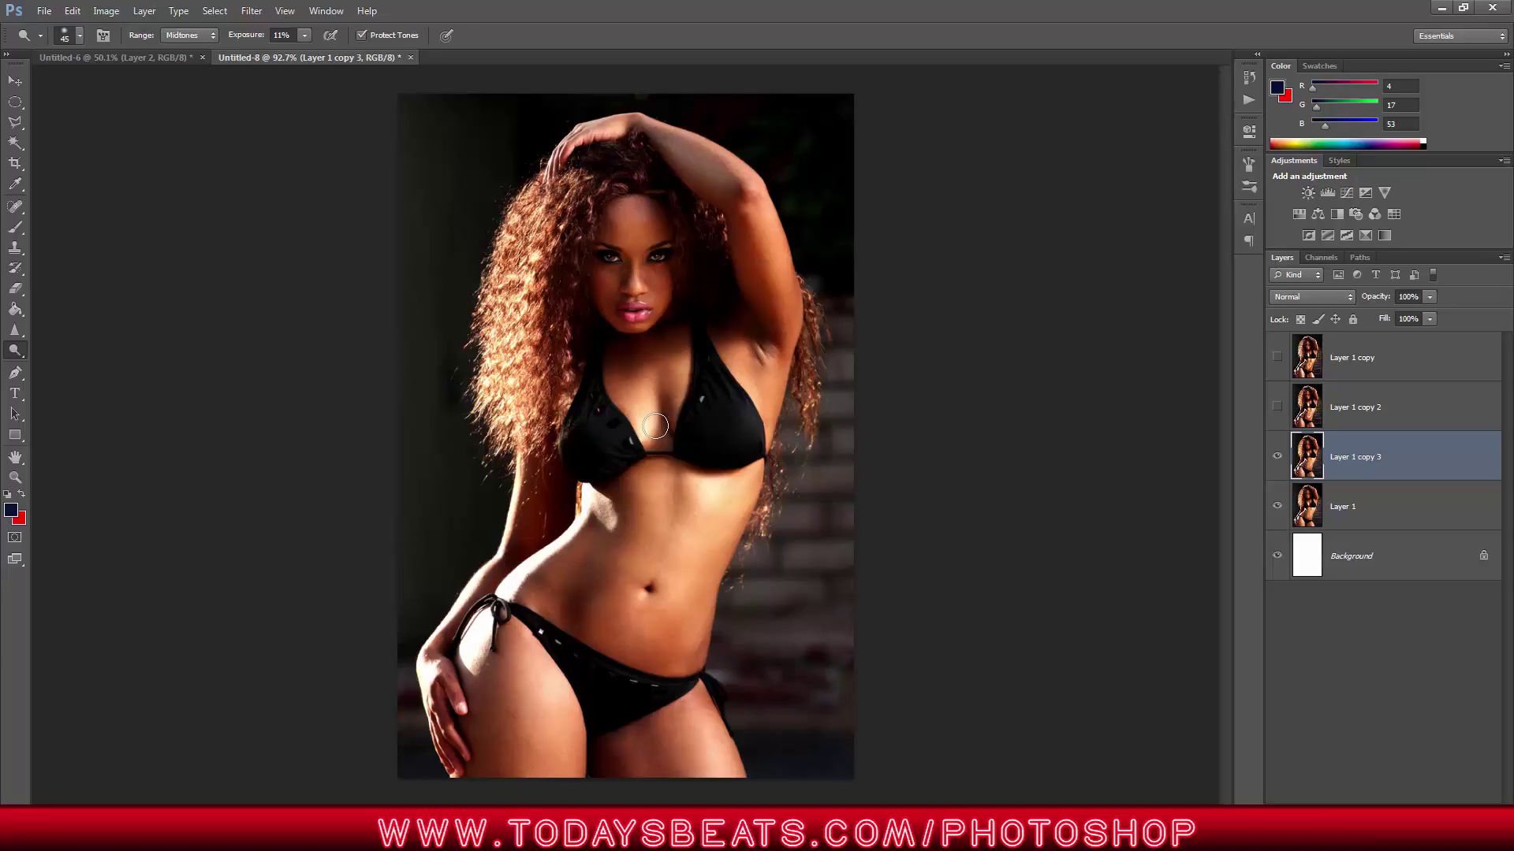
left_click(188, 36)
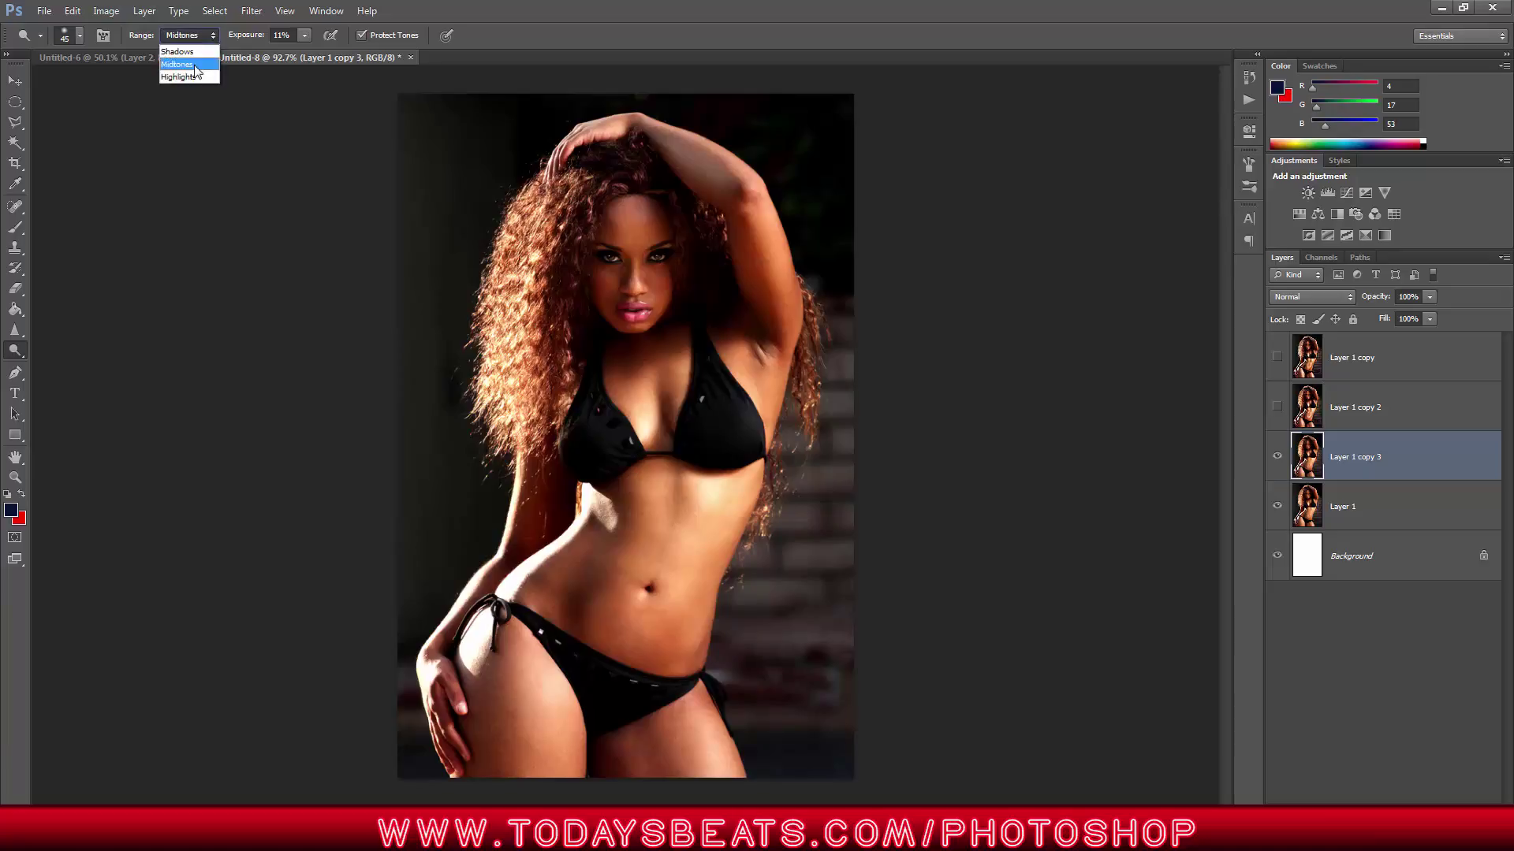
left_click(194, 67)
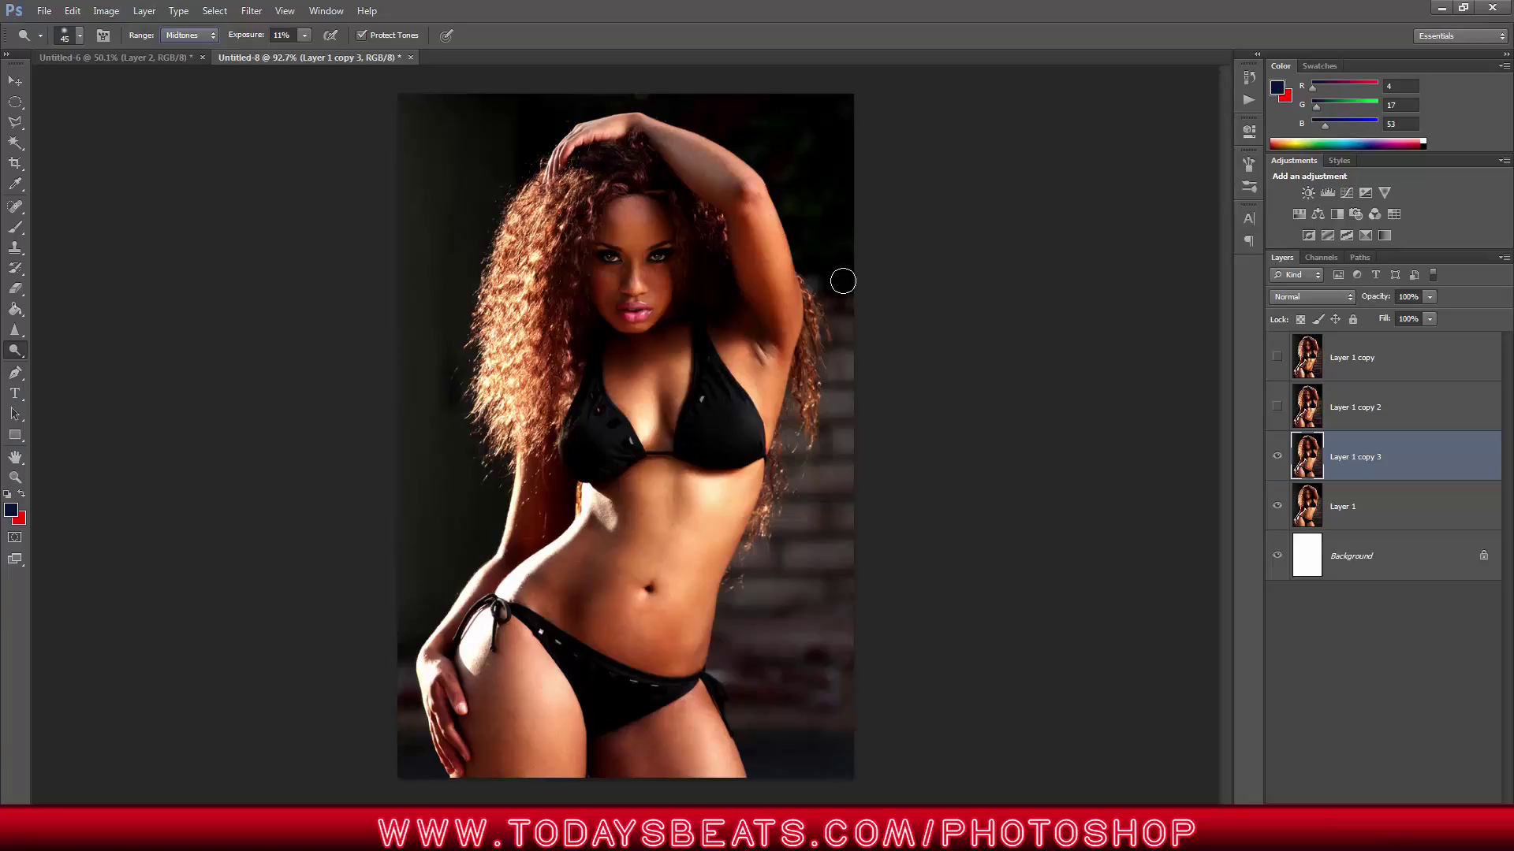
- Choose the Dodge tool with the Shadows range and reduce its brush size to 20
left_click(15, 81)
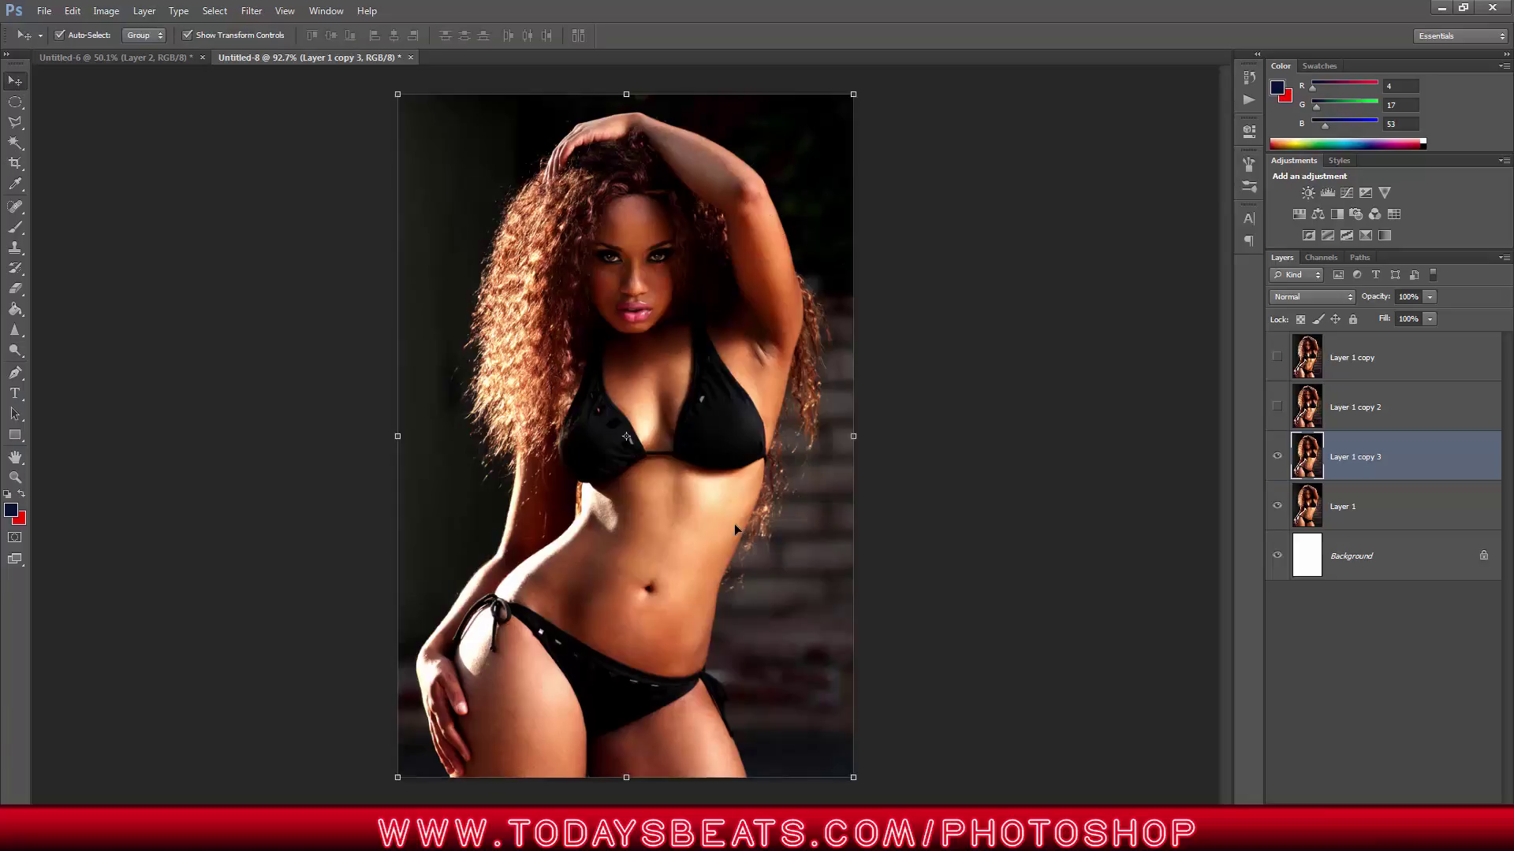
scroll(734, 524, "up", 3)
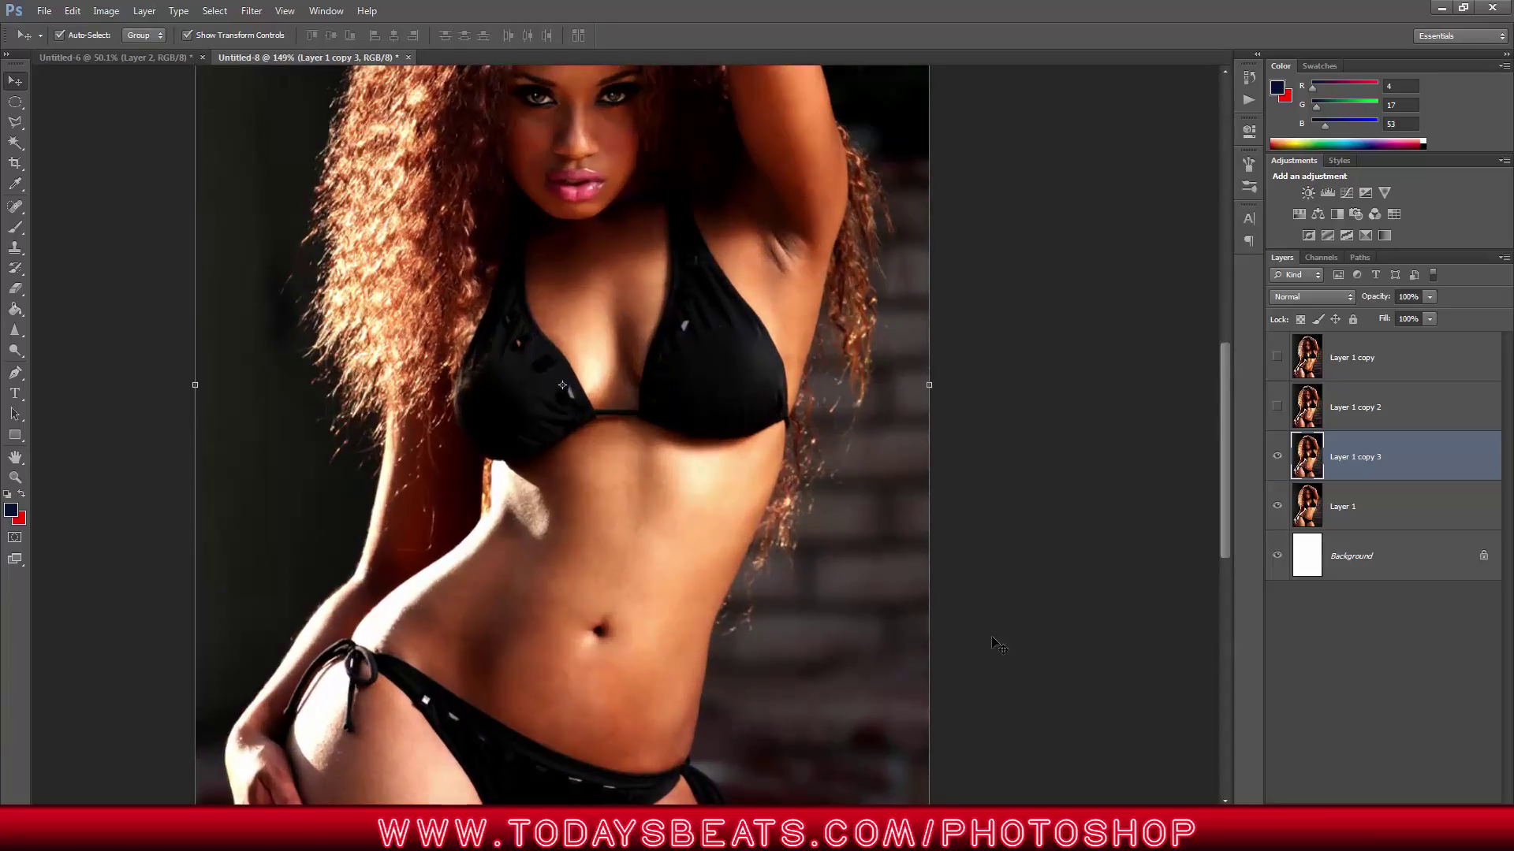
left_click_drag(1227, 436, 1230, 327)
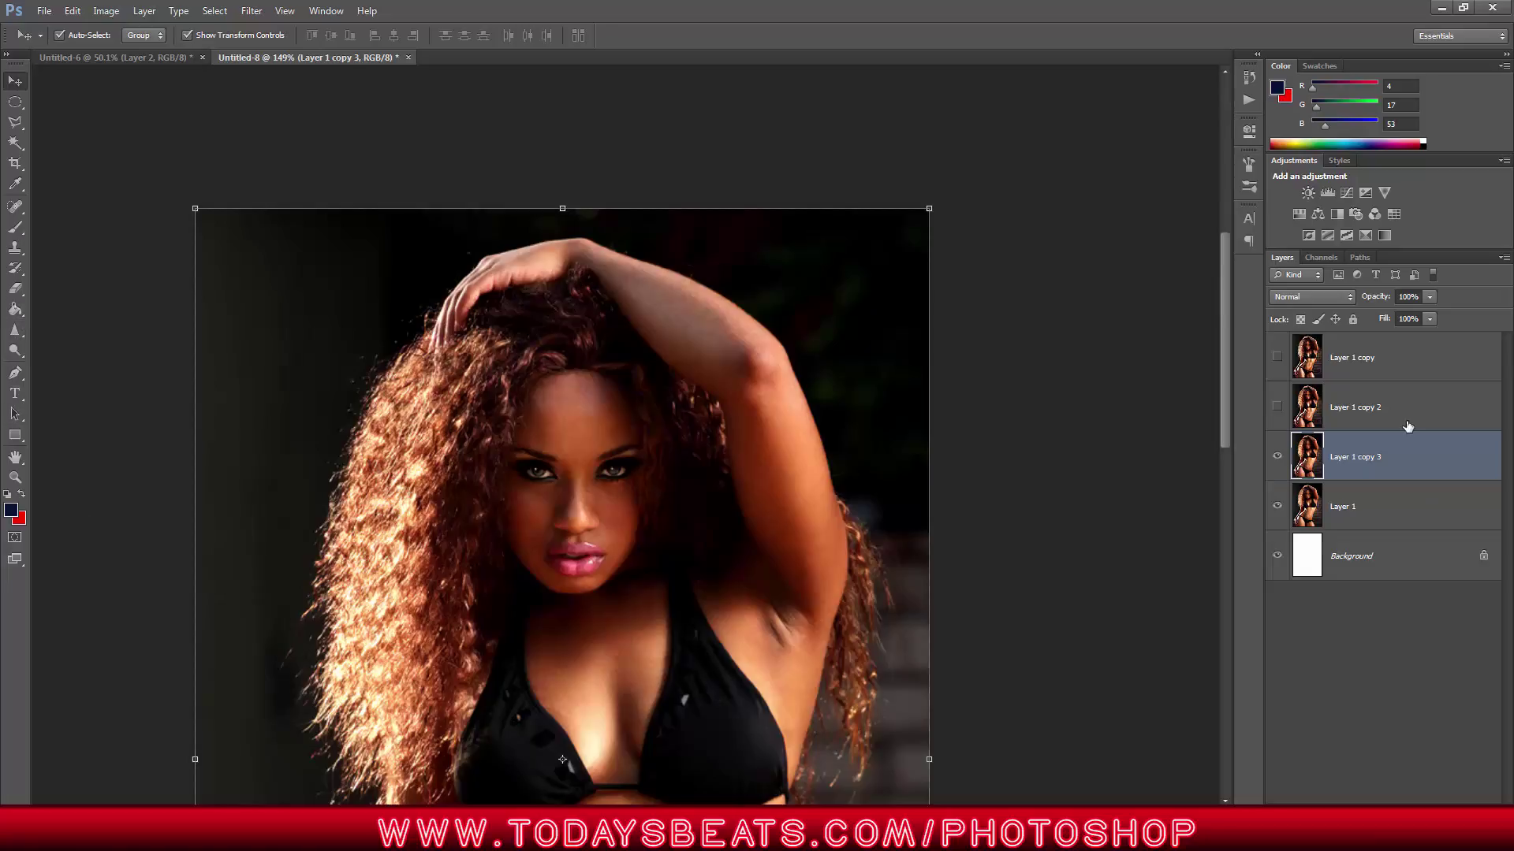
left_click(15, 350)
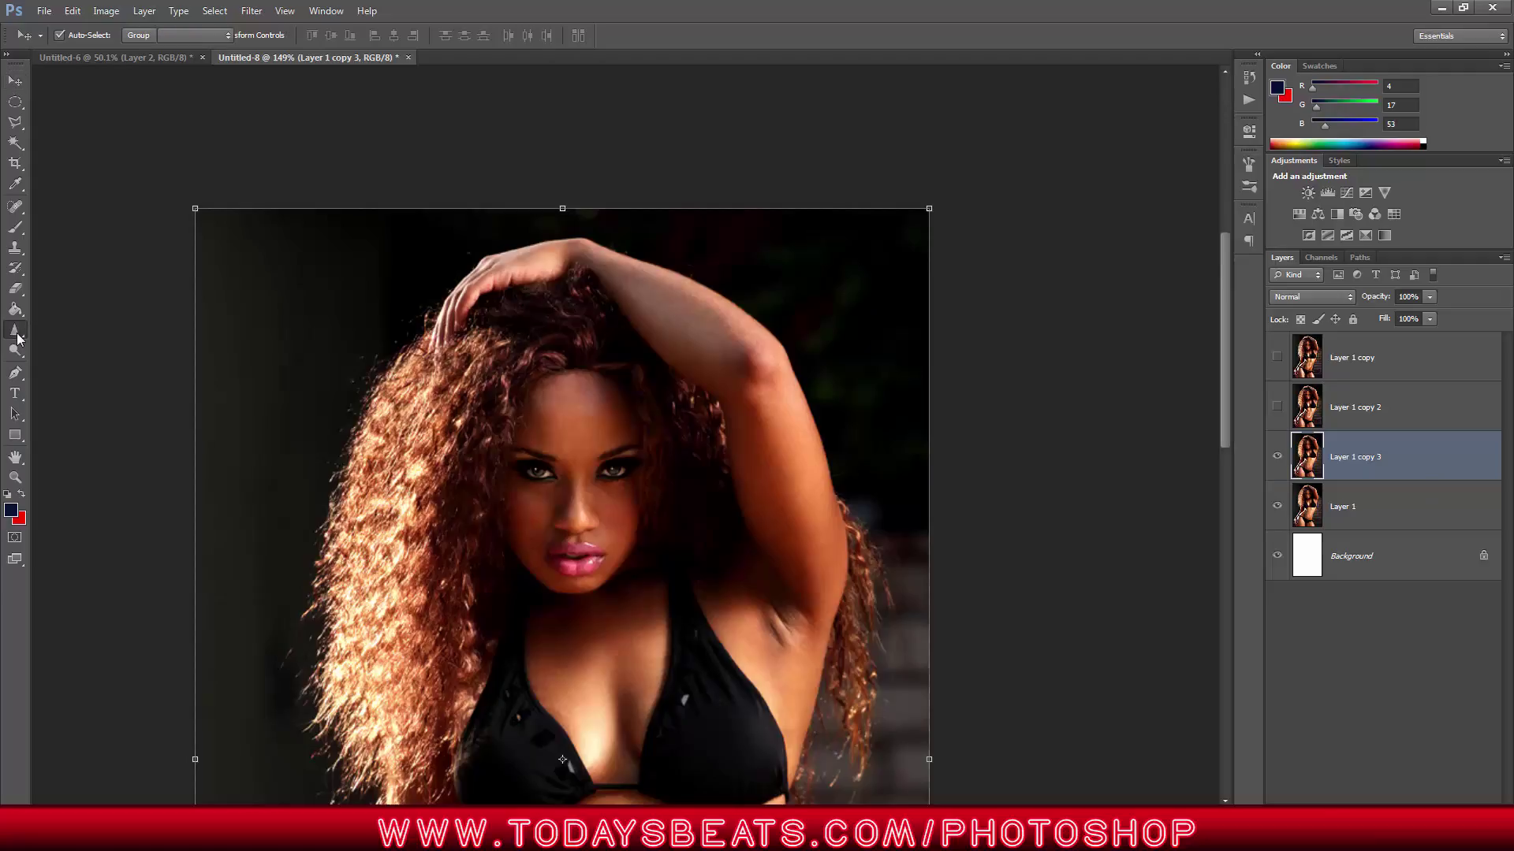
right_click(15, 350)
left_click(52, 339)
right_click(21, 359)
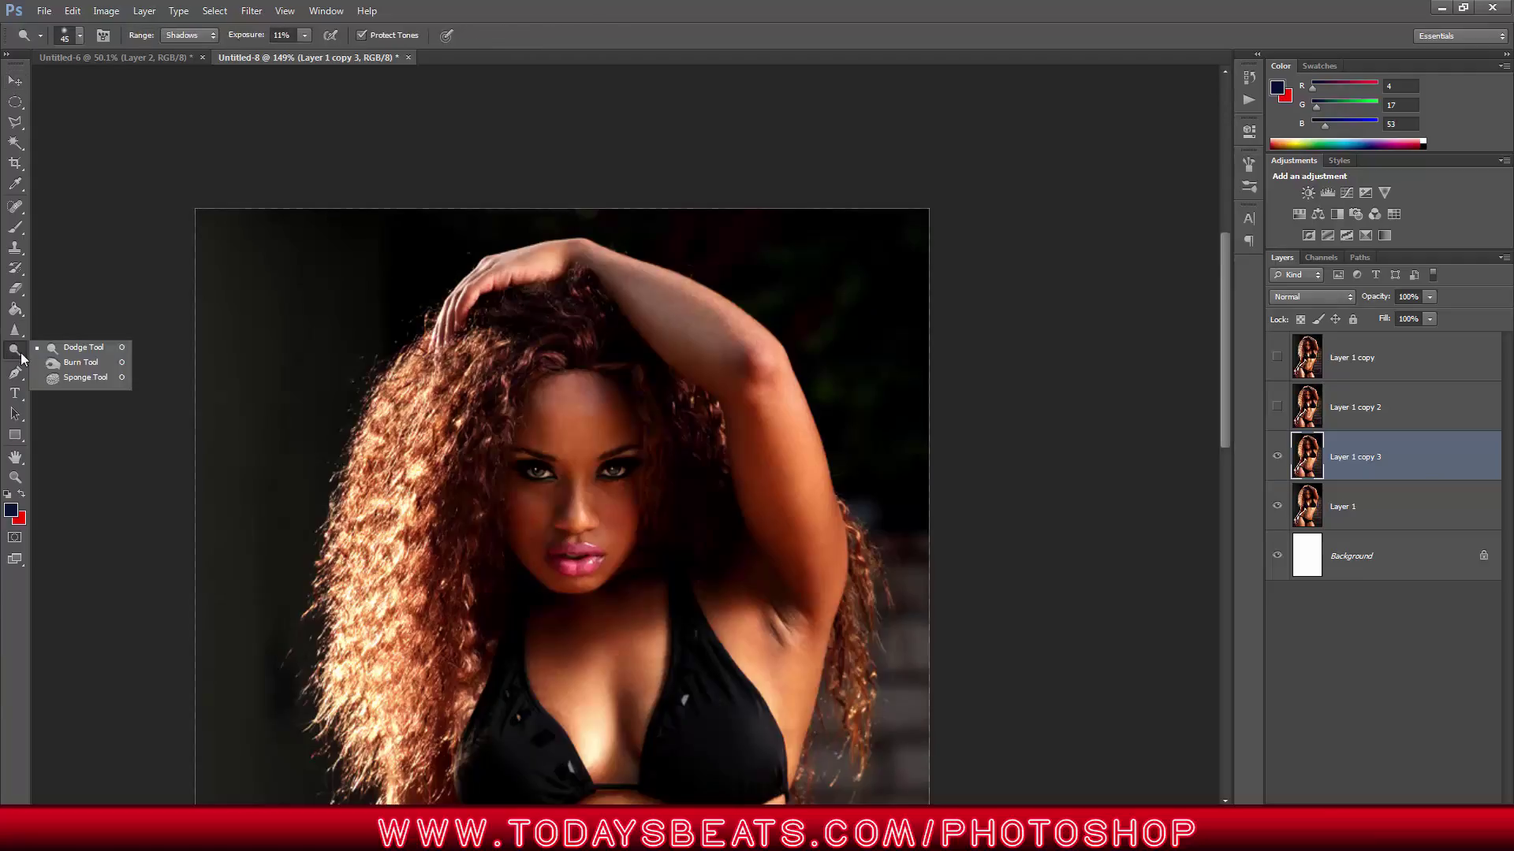
left_click(68, 347)
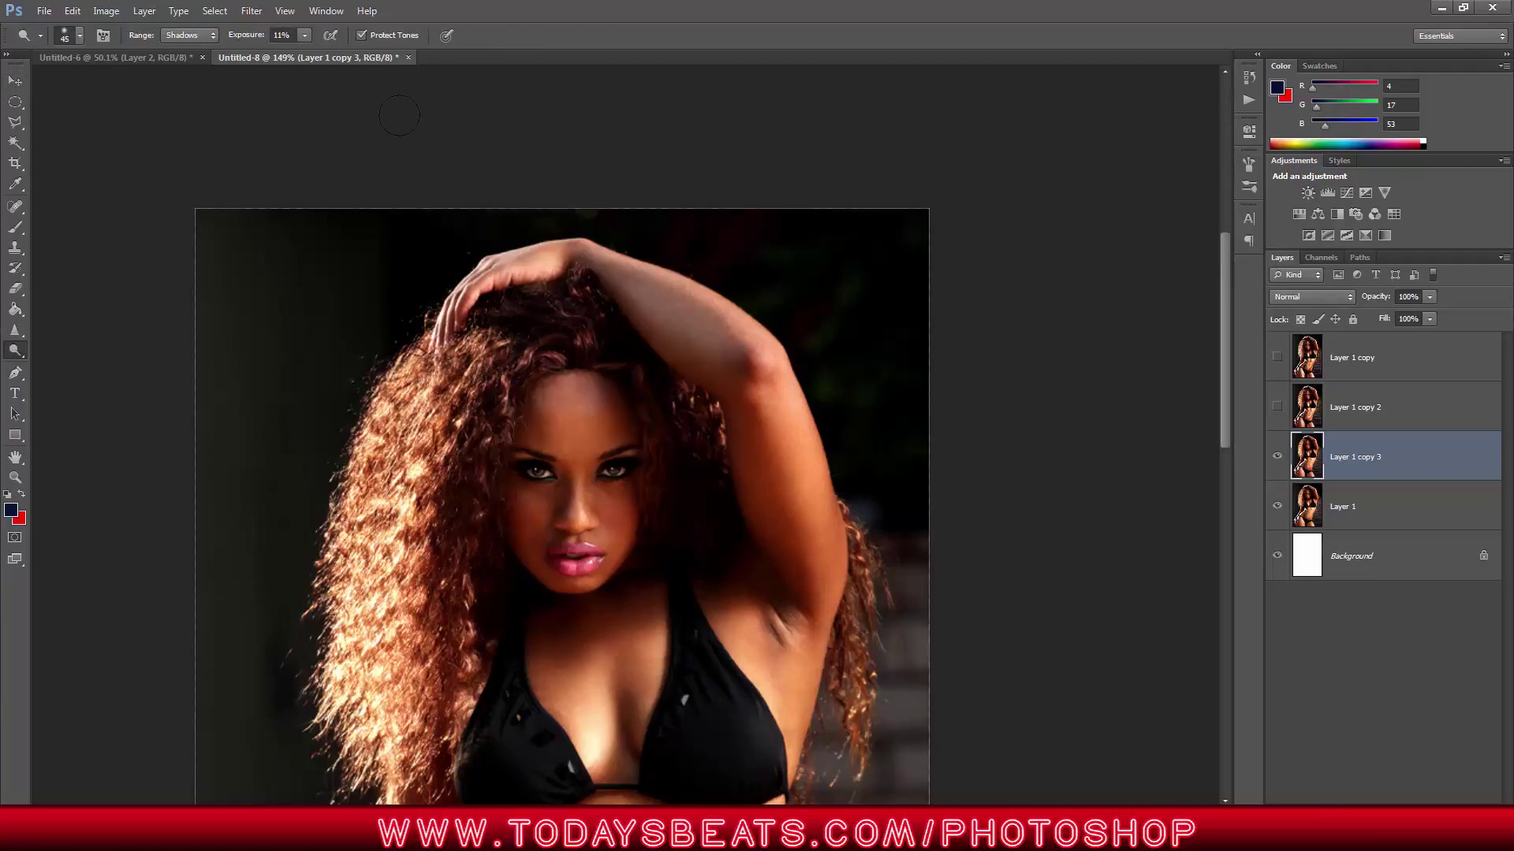
key("bracketleft")
key("bracketleft")
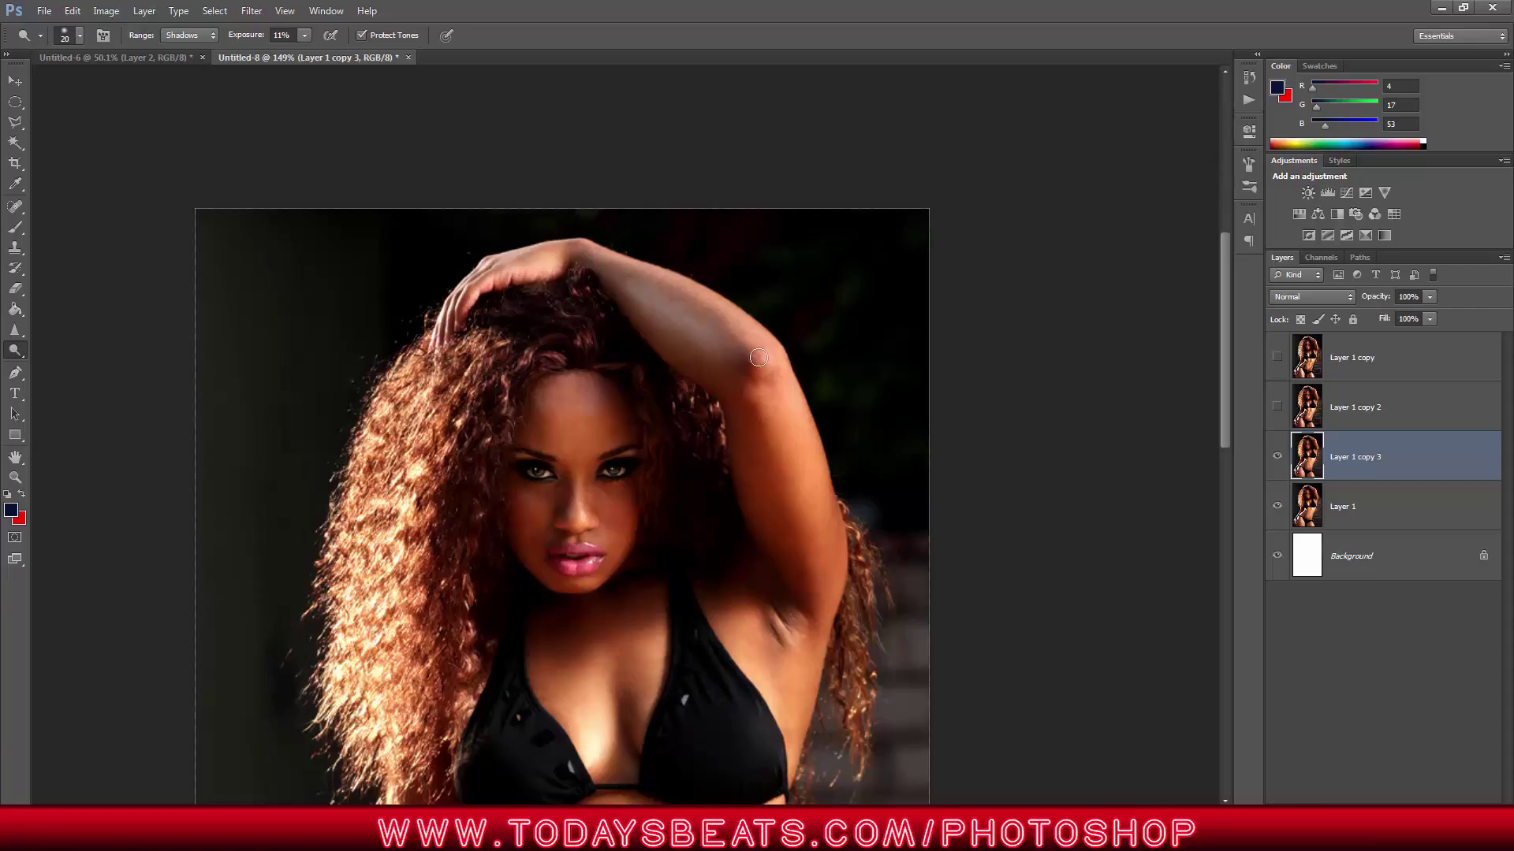
- Set the Dodge exposure to 52%, brighten the shadows along the raised forearm, and undo the last stroke
left_click(304, 35)
left_click_drag(334, 58, 337, 59)
left_click(635, 290)
left_click_drag(654, 312, 715, 347)
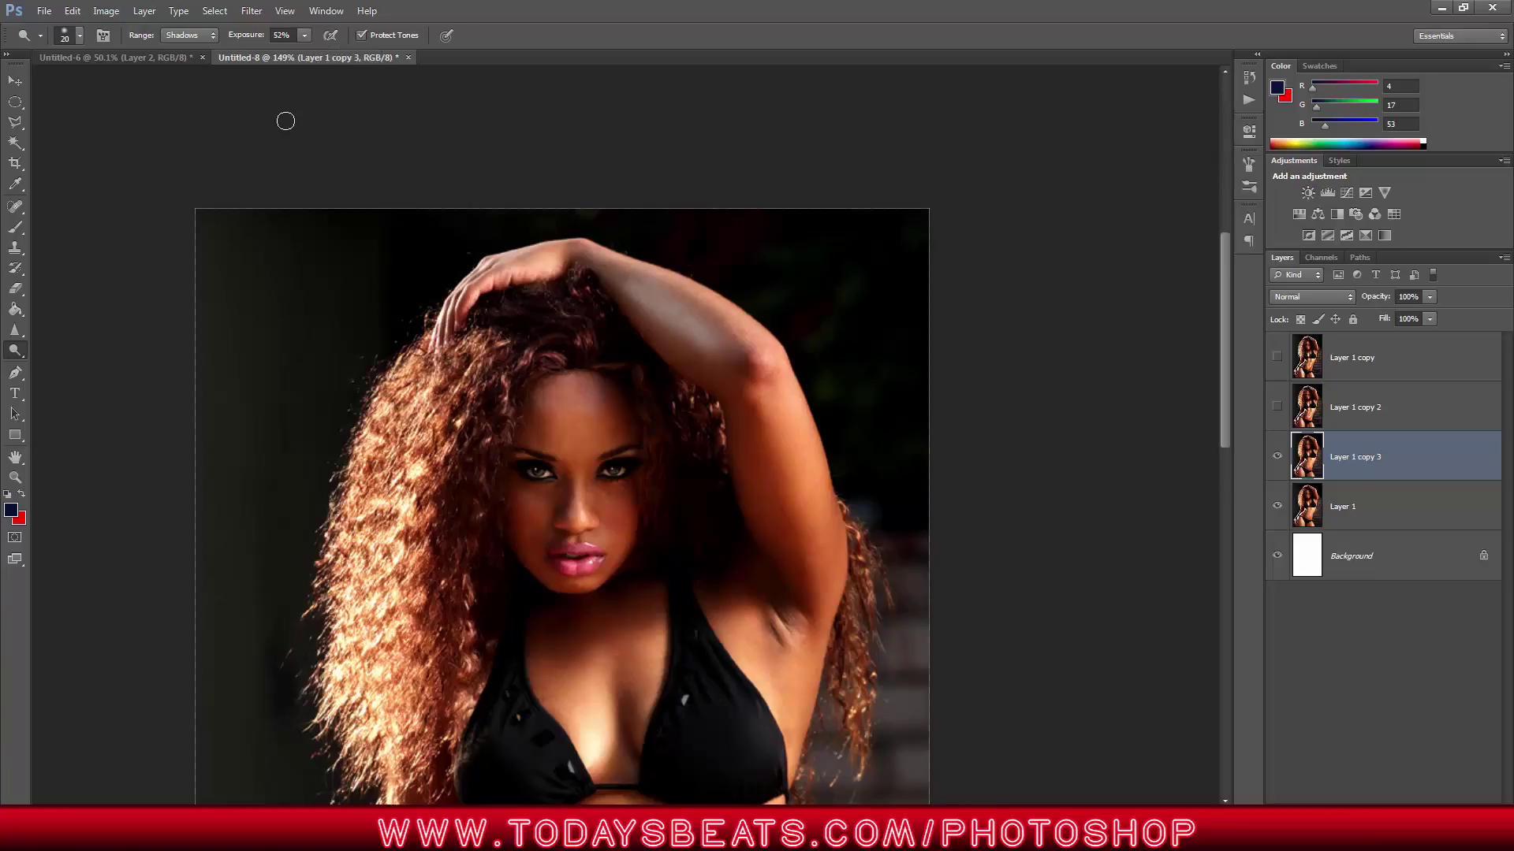
left_click(73, 11)
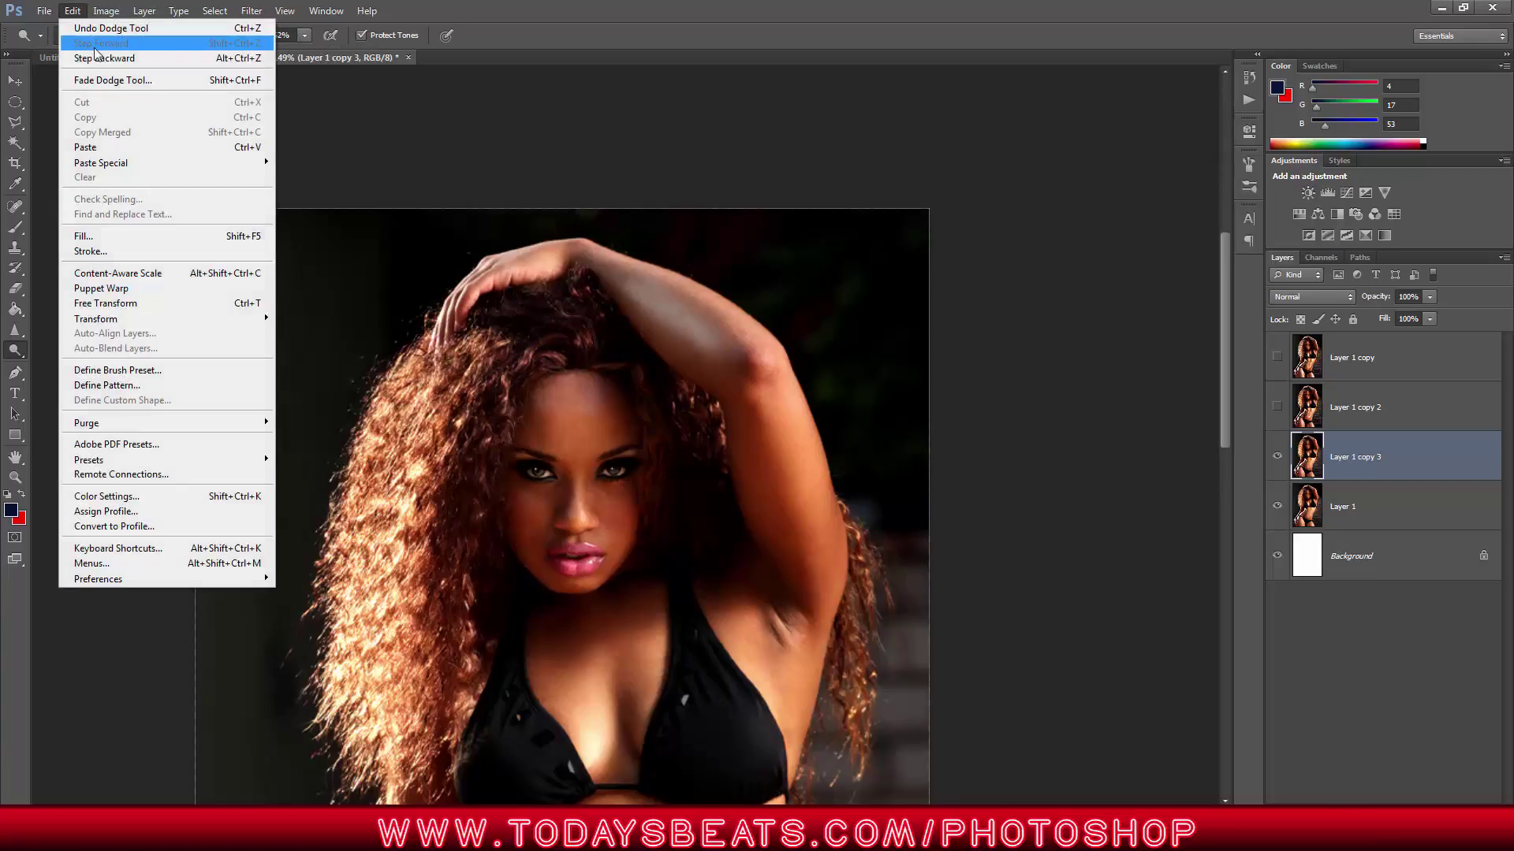
left_click(99, 58)
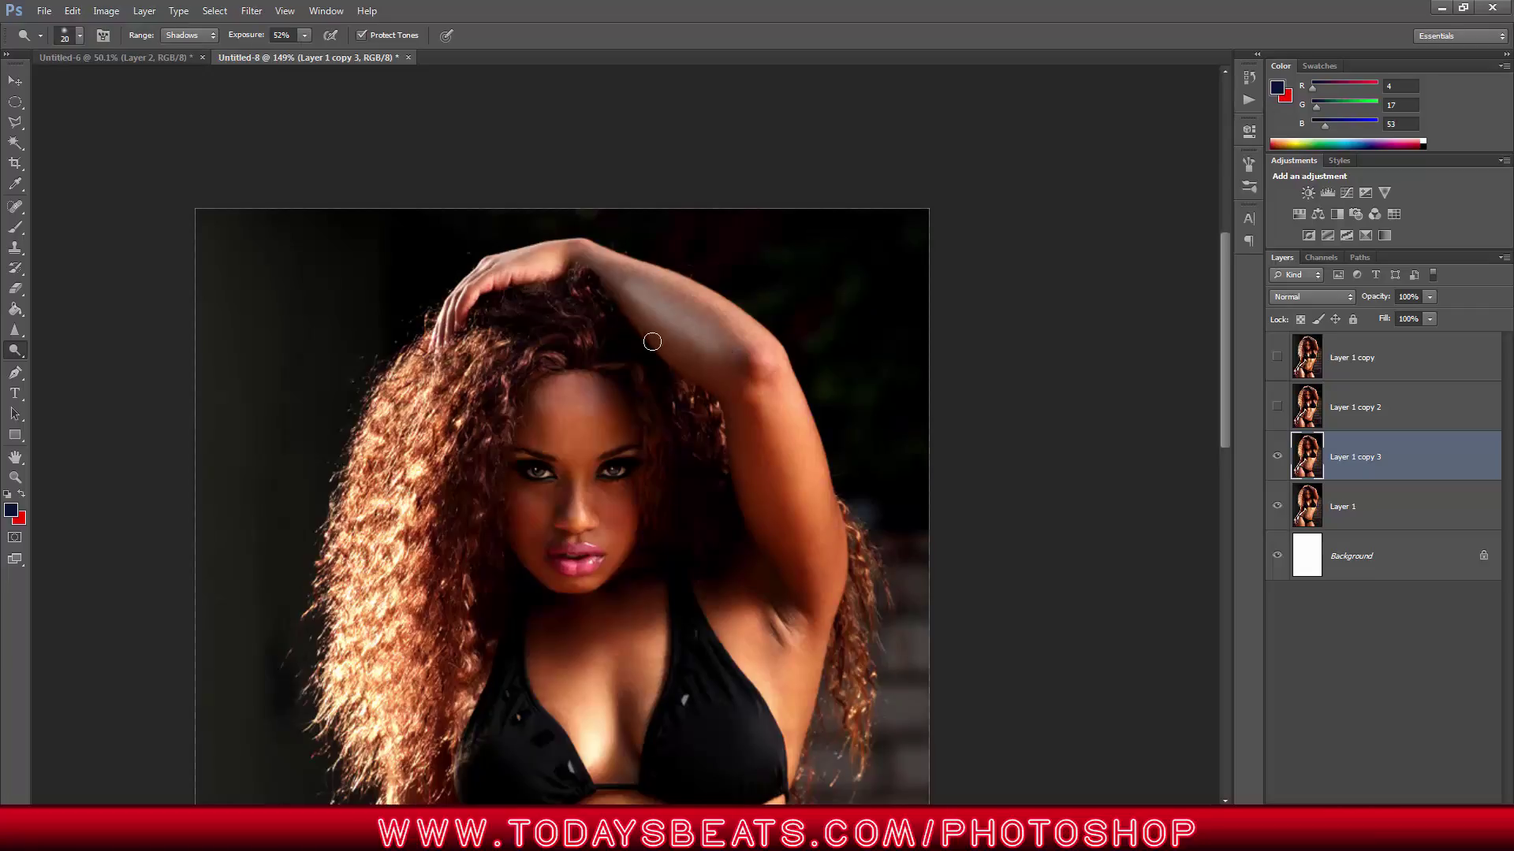
- Try to brighten the raised forearm's highlight further towards the elbow with Shadows dodging at 52% exposure
scroll(652, 342, "up", 3)
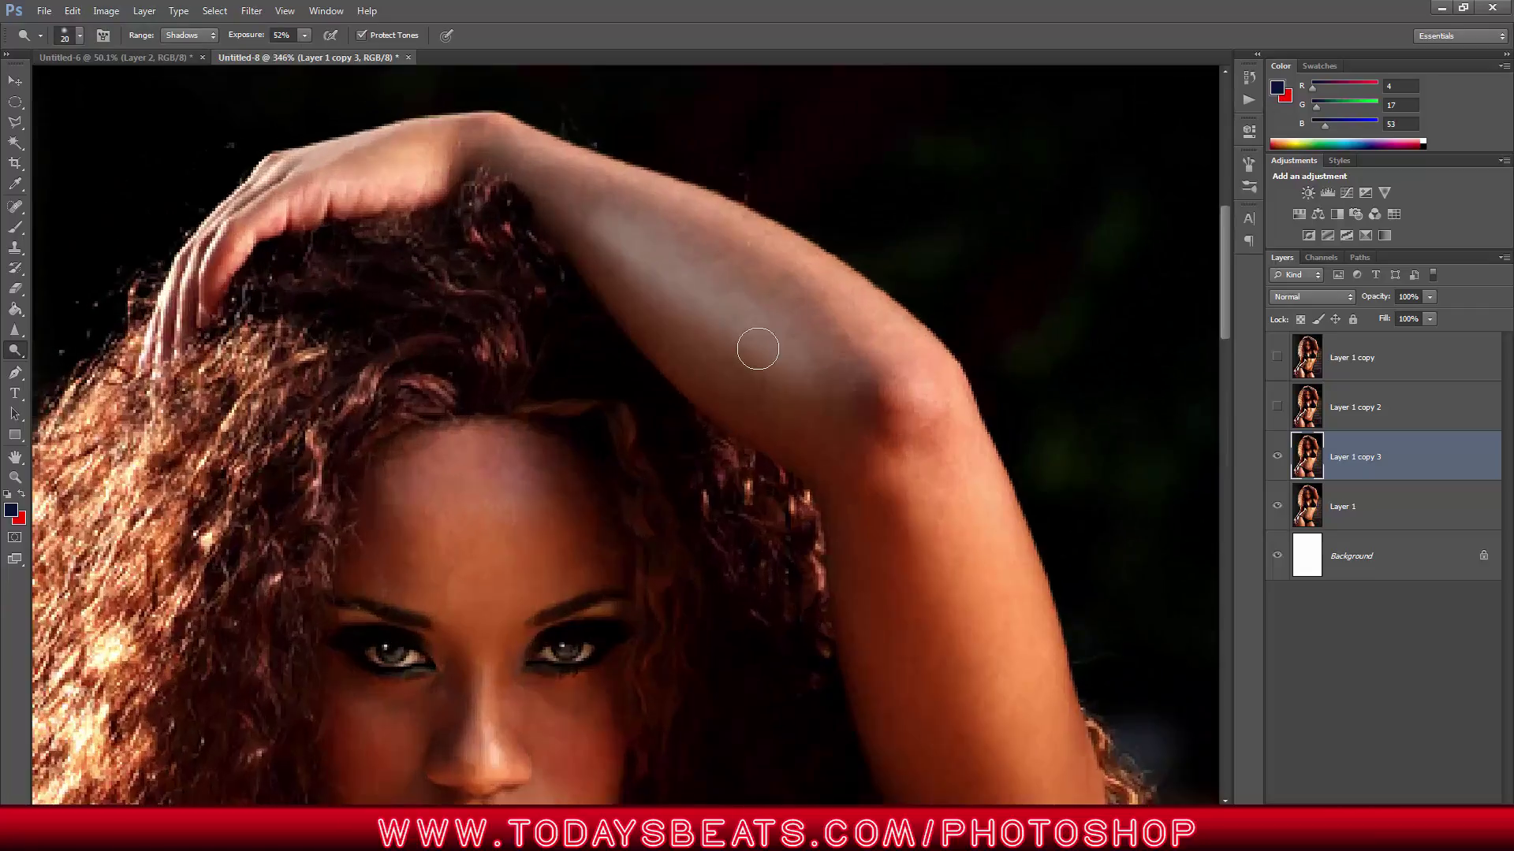
mouse_move(758, 348)
left_mouse_down()
mouse_move(683, 289)
mouse_move(813, 371)
mouse_move(819, 353)
mouse_move(599, 220)
mouse_move(820, 347)
left_mouse_up()
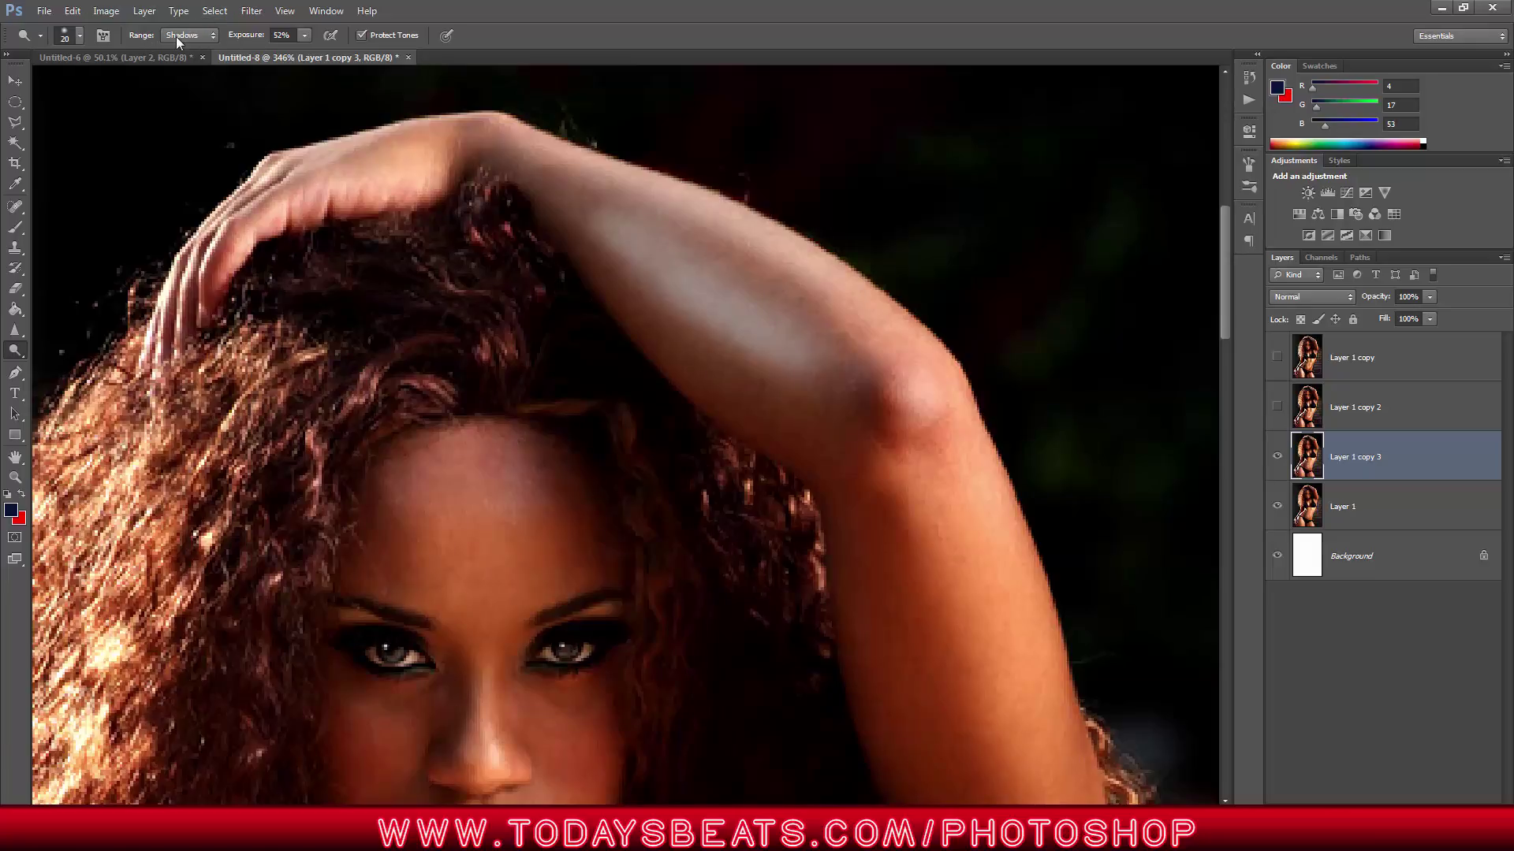
mouse_move(704, 287)
left_mouse_down()
mouse_move(776, 312)
mouse_move(789, 360)
mouse_move(617, 221)
mouse_move(815, 368)
left_mouse_up()
scroll(815, 368, "down", 6)
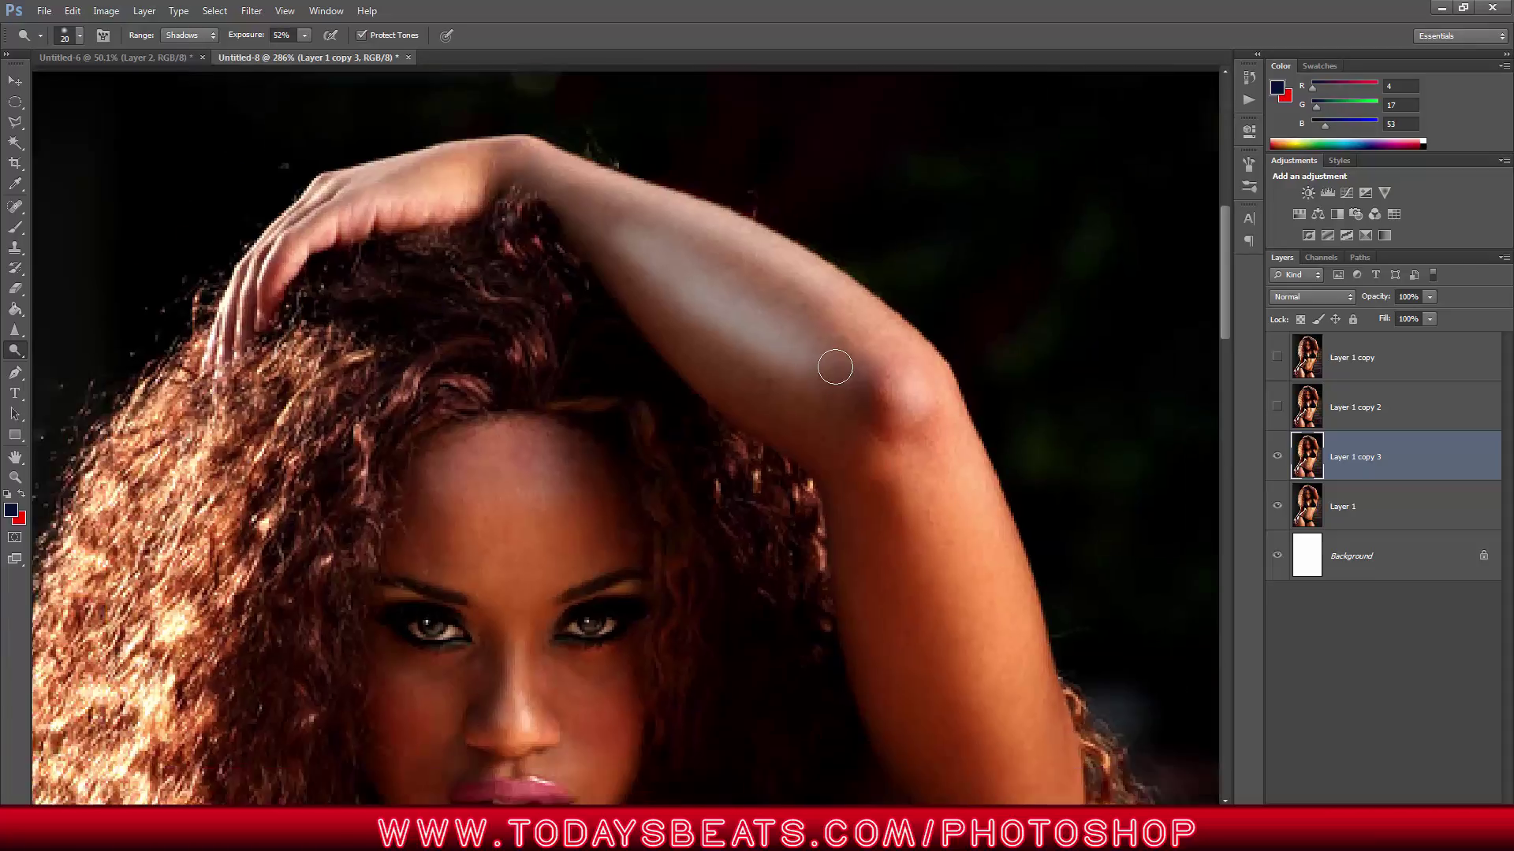
scroll(902, 398, "up", 2)
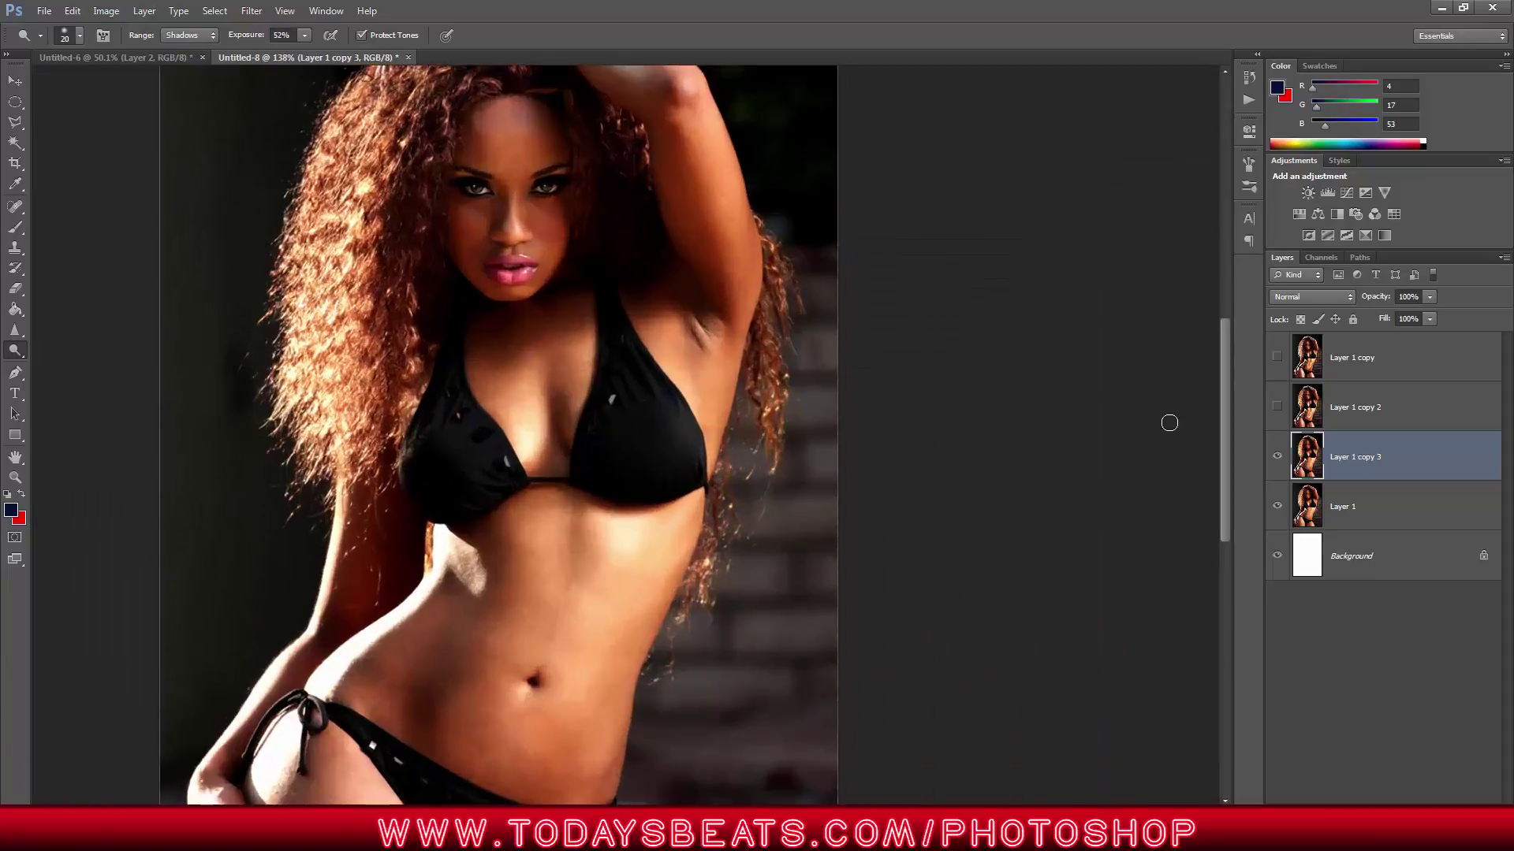
scroll(963, 341, "up", 3)
scroll(634, 302, "up", 2)
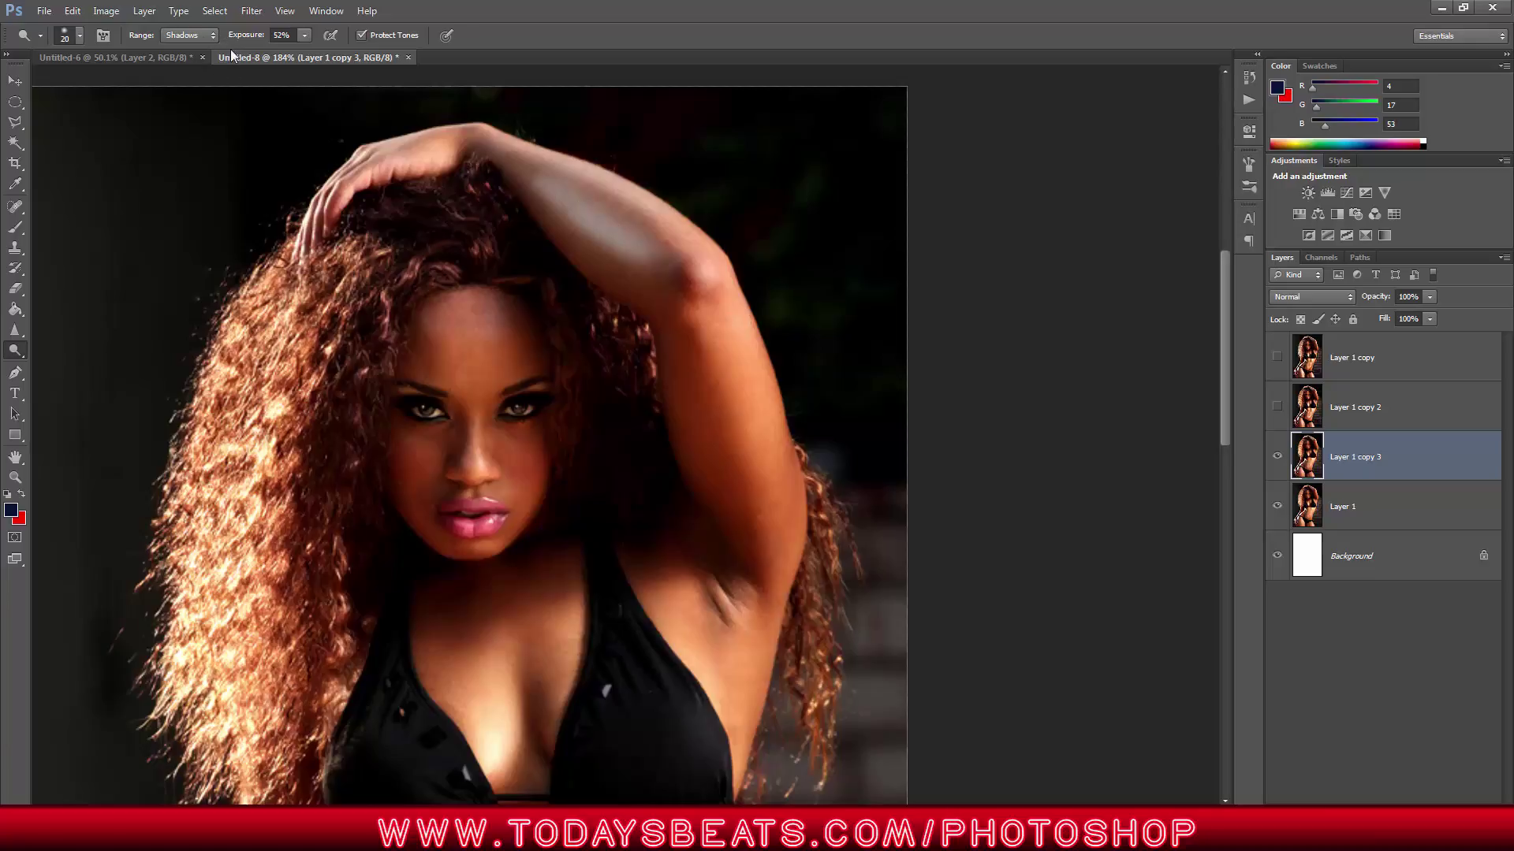
- Step back through the recent Dodge strokes on the raised forearm
left_click(73, 11)
left_click(100, 62)
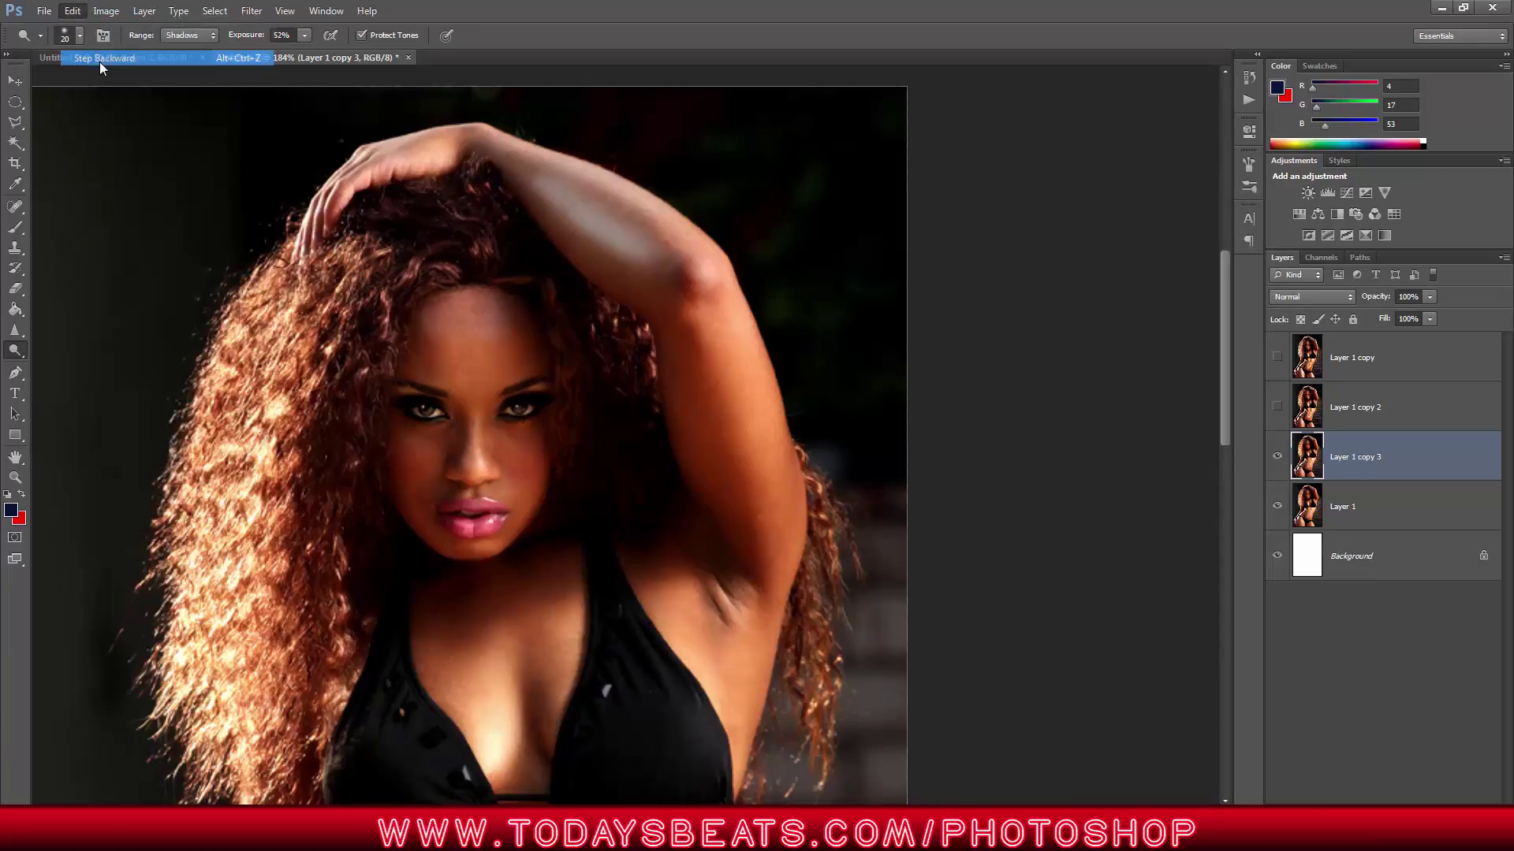
left_click(73, 11)
left_click(100, 58)
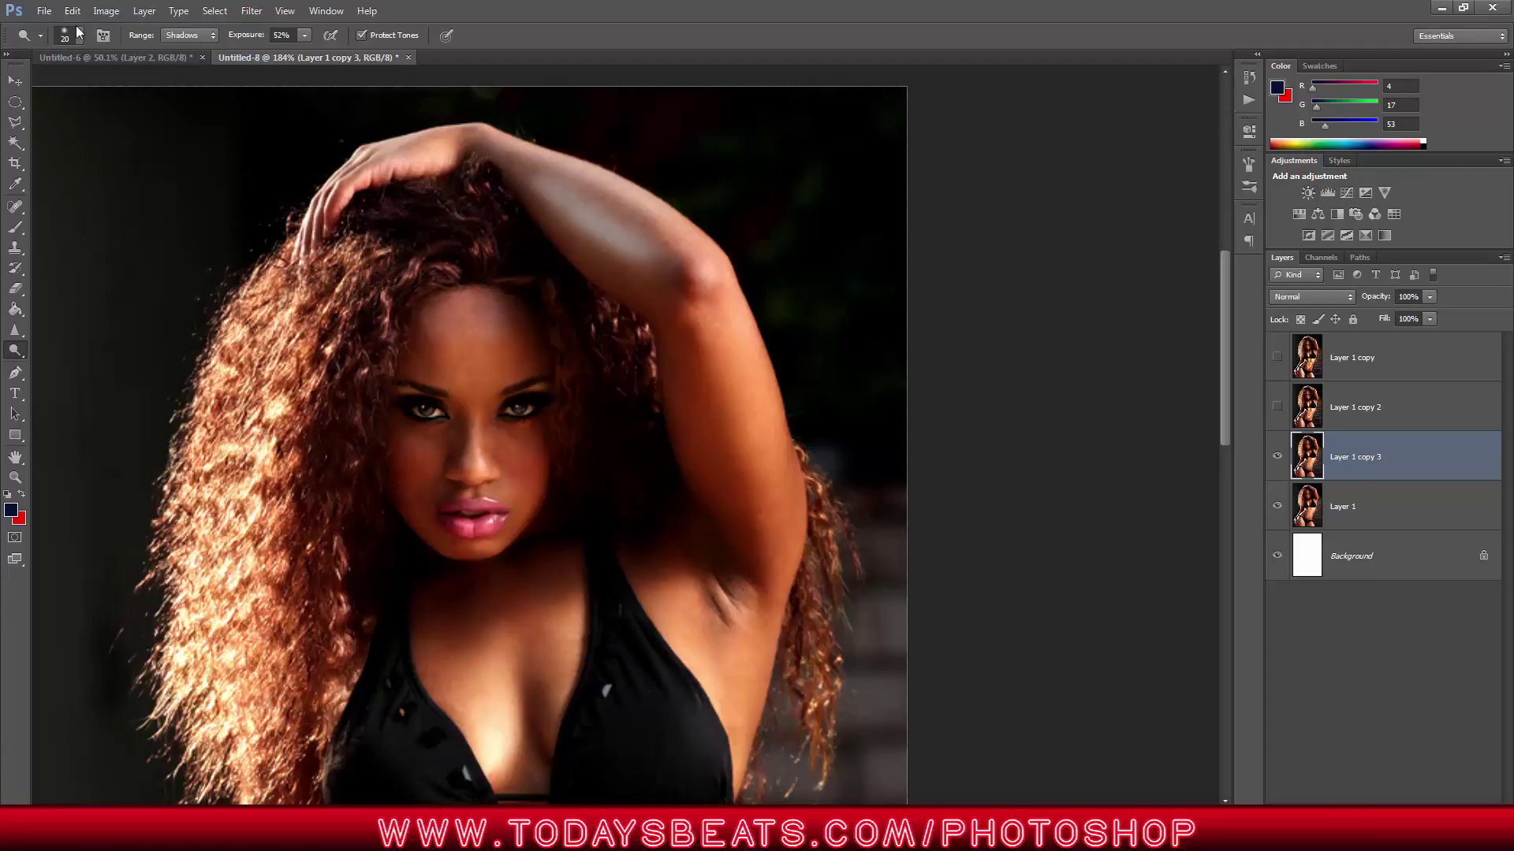
left_click(72, 11)
left_click(83, 59)
left_click(73, 11)
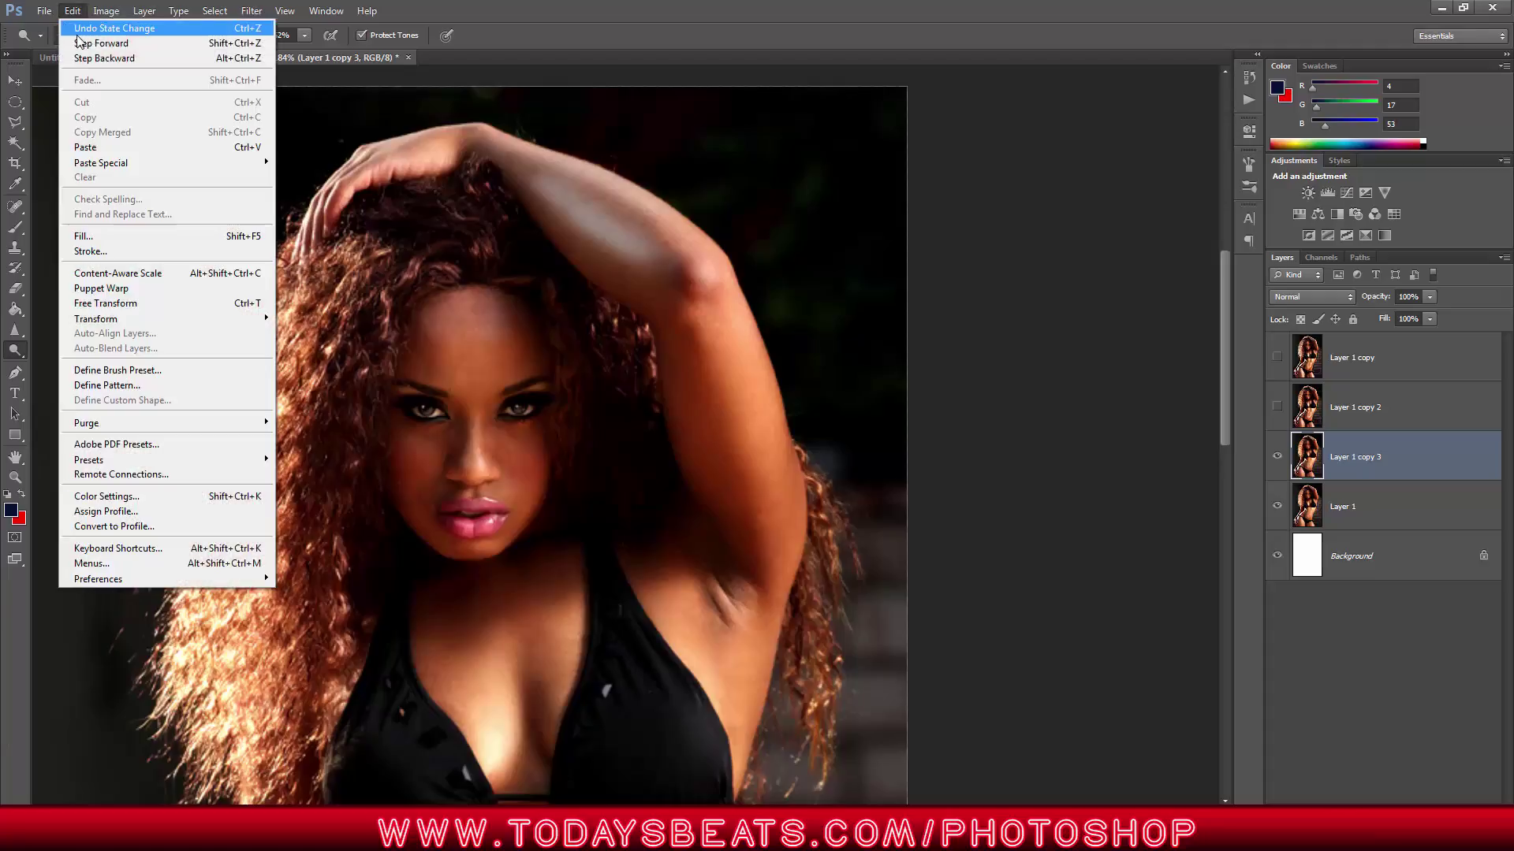
left_click(86, 60)
left_click(72, 11)
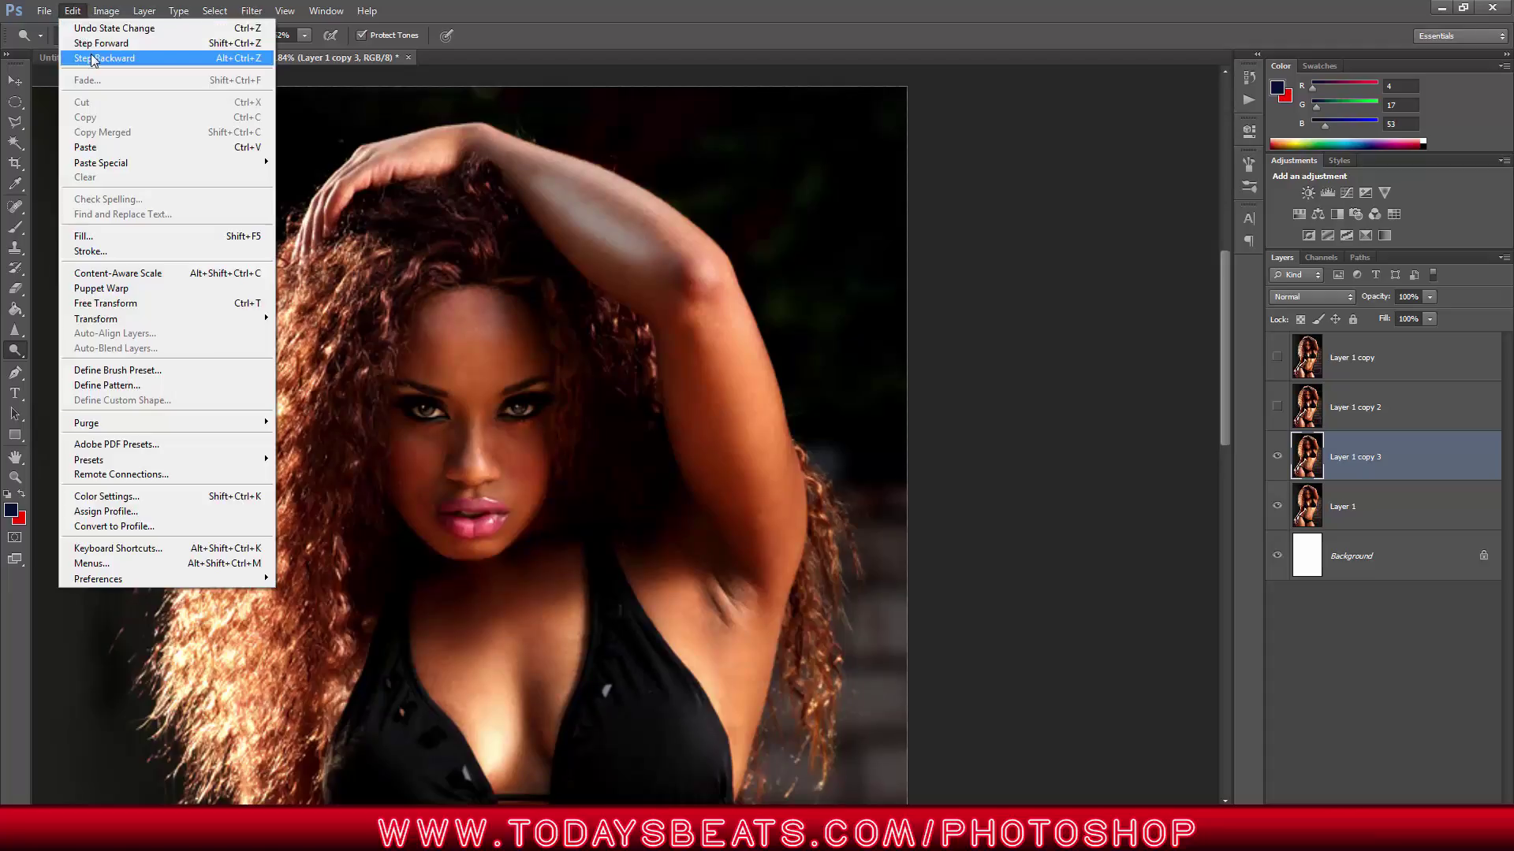
left_click(91, 56)
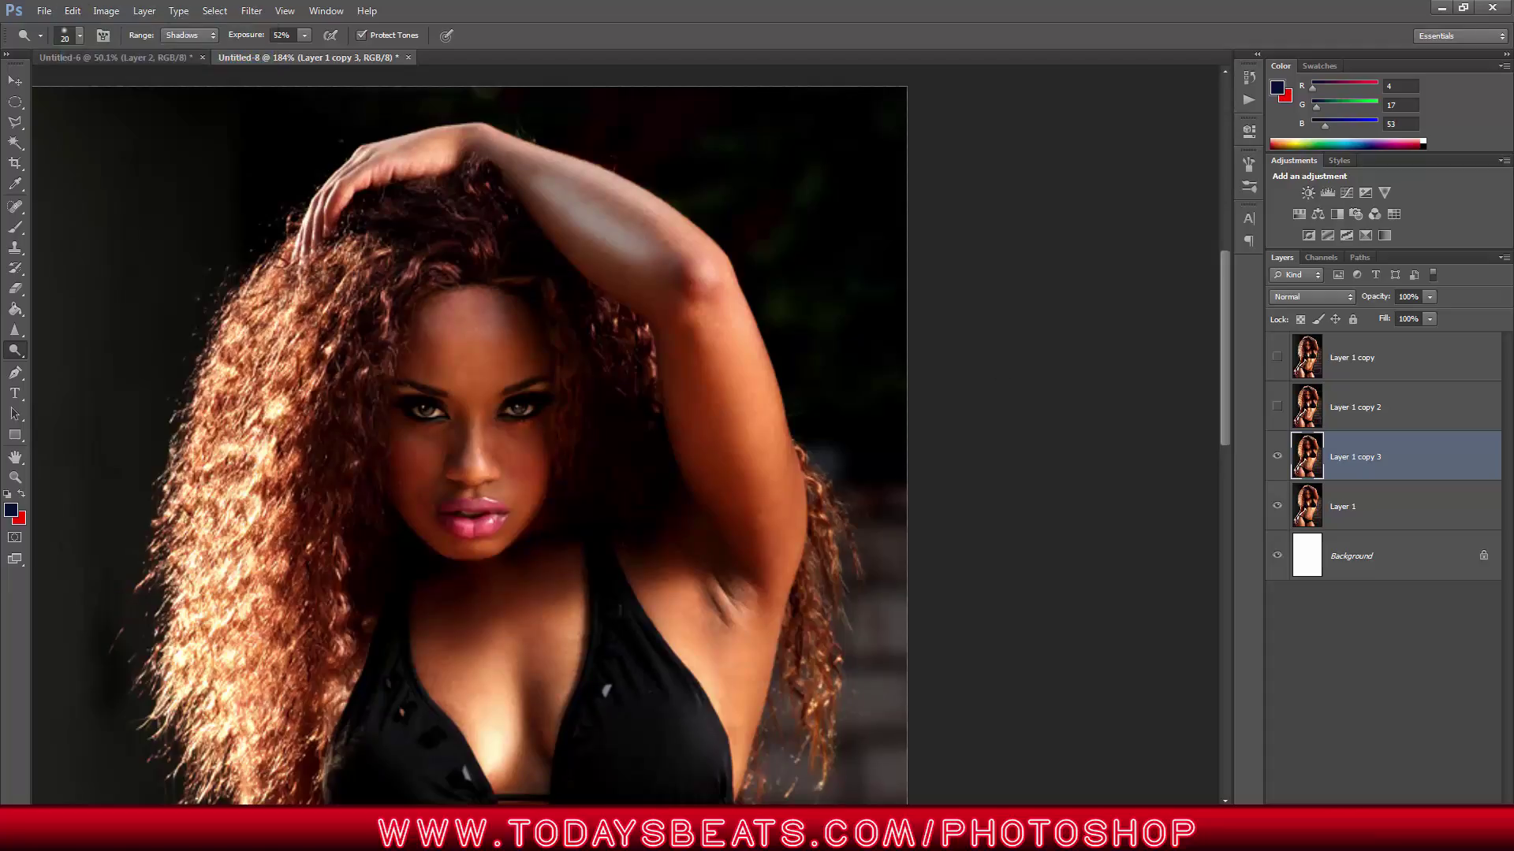
key("ctrl+alt+z")
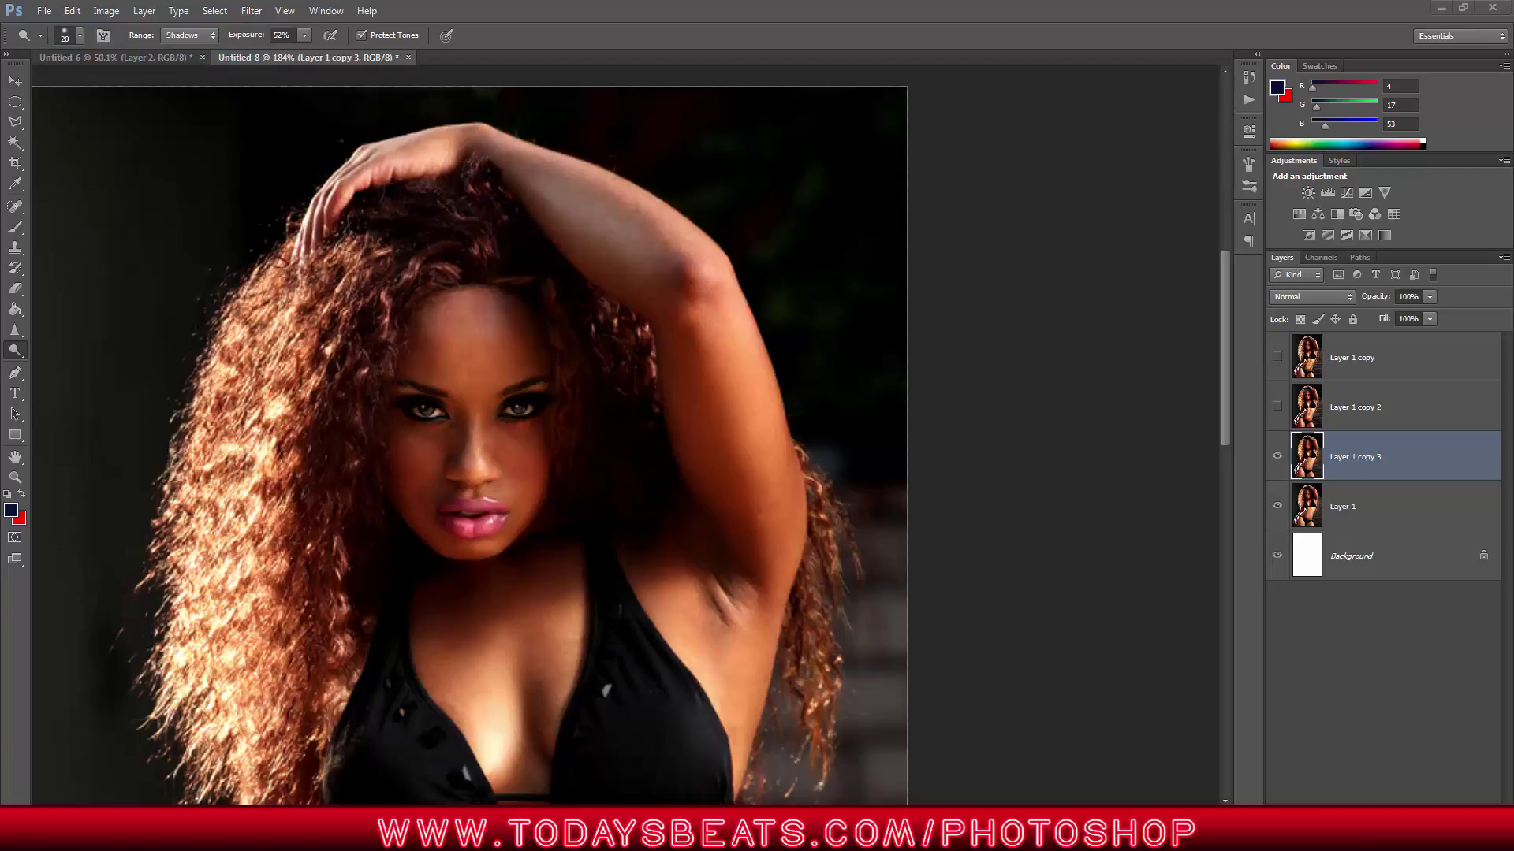
- Set the Dodge range to Midtones and the exposure to 8%, and brighten the highlight along the raised forearm
left_click(193, 32)
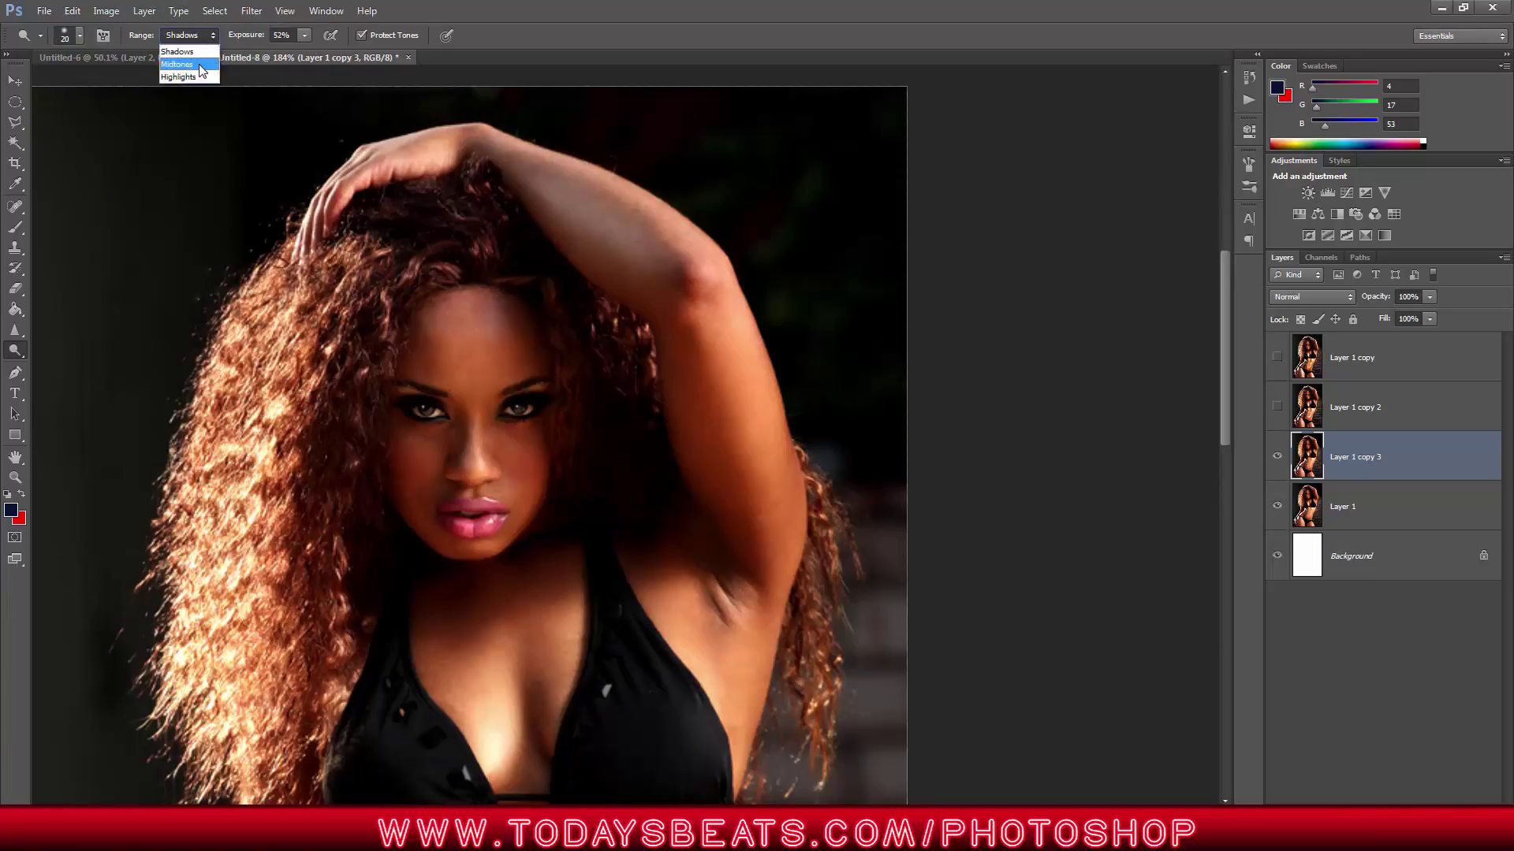
left_click(198, 65)
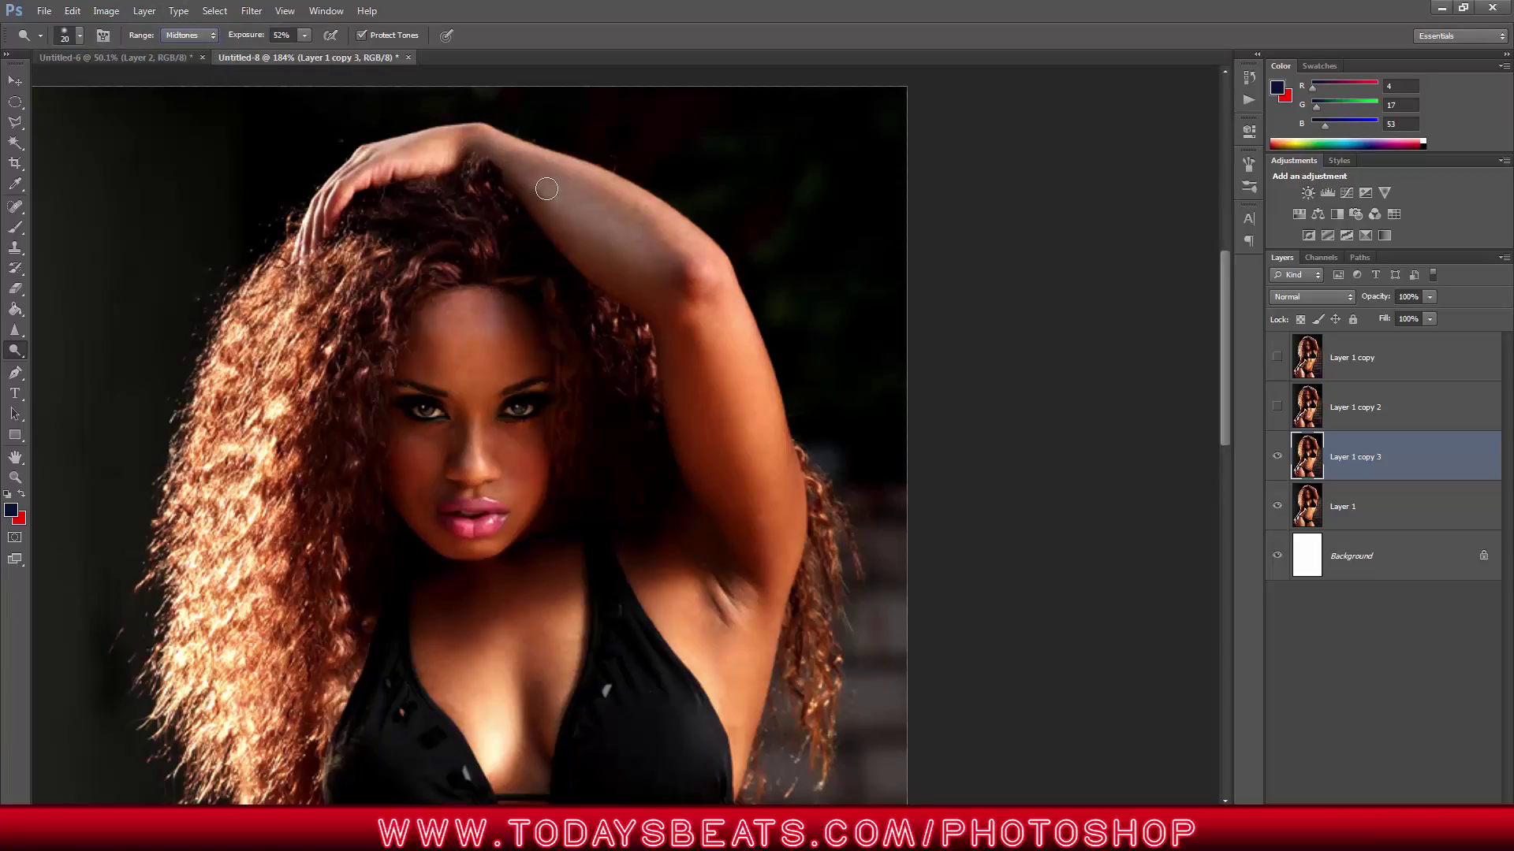
left_click_drag(555, 193, 659, 269)
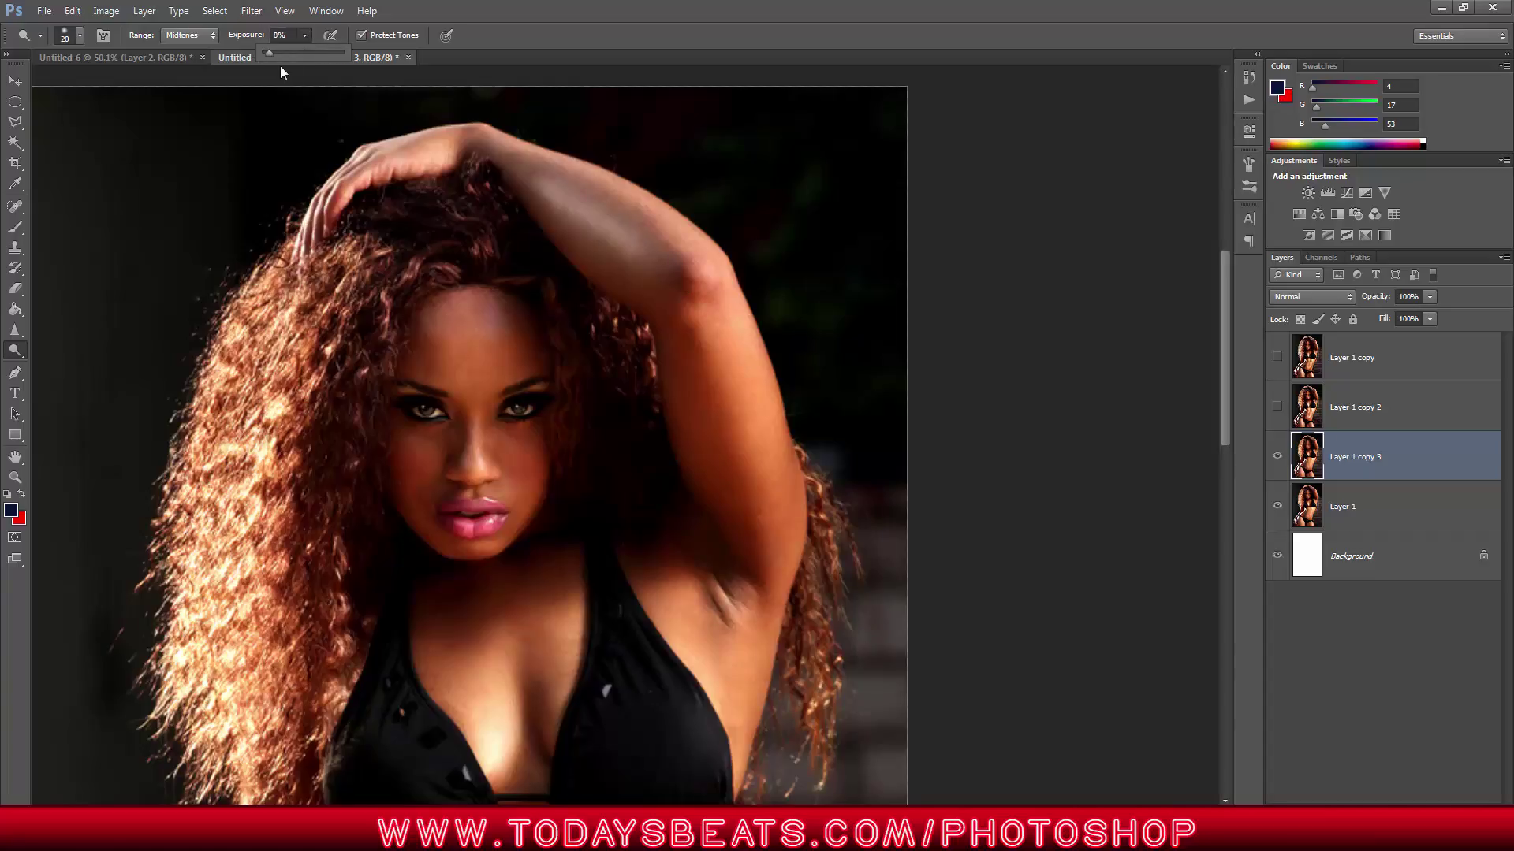
left_click(537, 175)
mouse_move(548, 170)
left_mouse_down()
mouse_move(670, 301)
mouse_move(555, 173)
mouse_move(607, 239)
mouse_move(684, 265)
mouse_move(572, 198)
mouse_move(678, 235)
mouse_move(516, 131)
mouse_move(678, 227)
mouse_move(688, 241)
mouse_move(498, 126)
mouse_move(685, 230)
left_mouse_up()
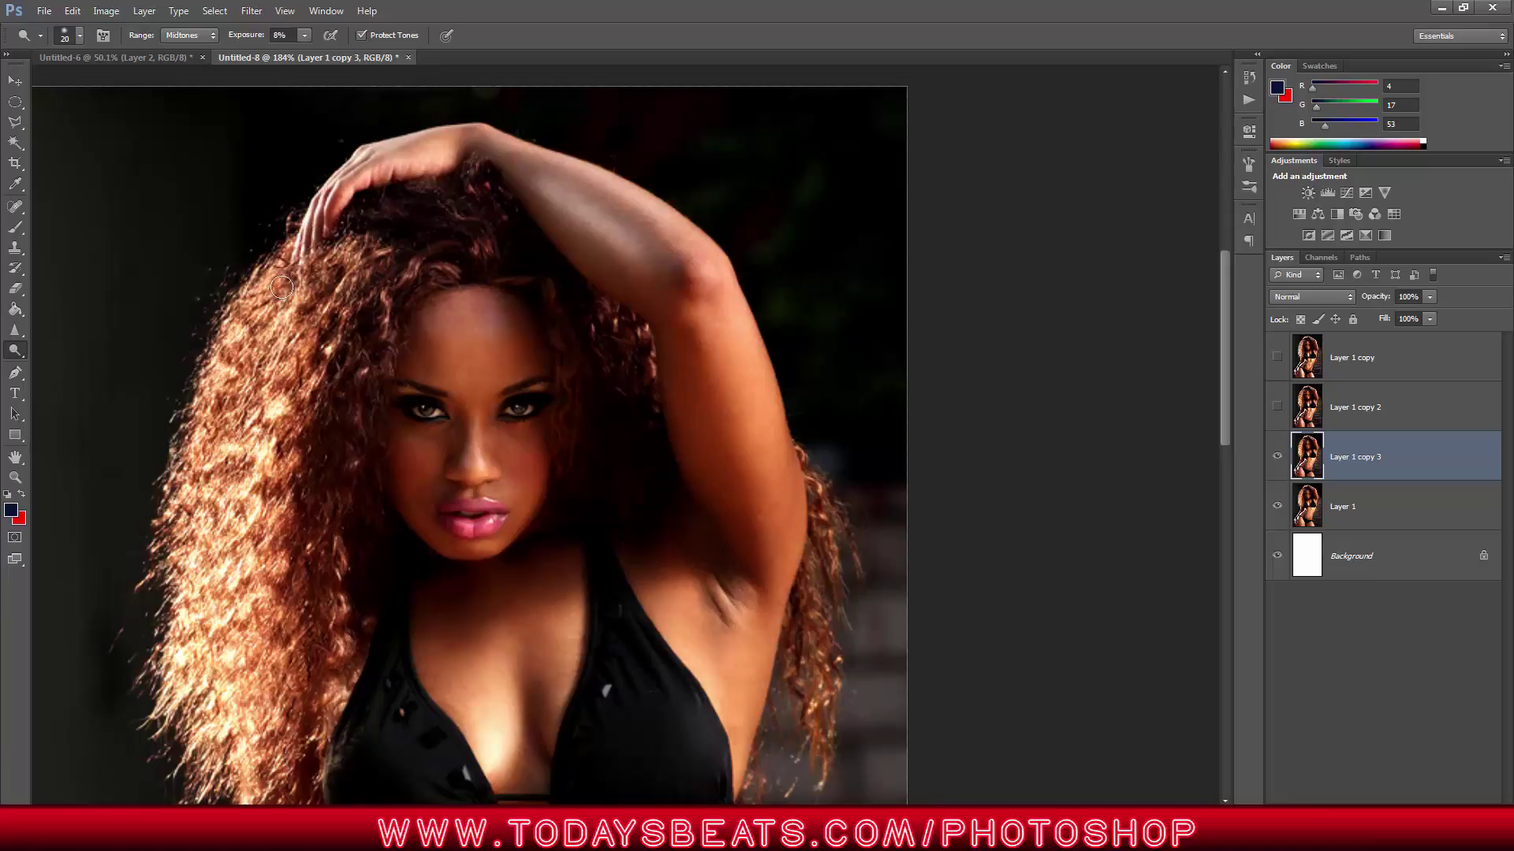
- Dodge the midtones on the elbow and upper arm, varying the brush size between 20 and 40
left_click_drag(282, 287, 283, 311)
left_click_drag(719, 280, 728, 291)
key("bracketright")
key("bracketright")
key("bracketright")
key("bracketleft")
key("bracketleft")
key("bracketleft")
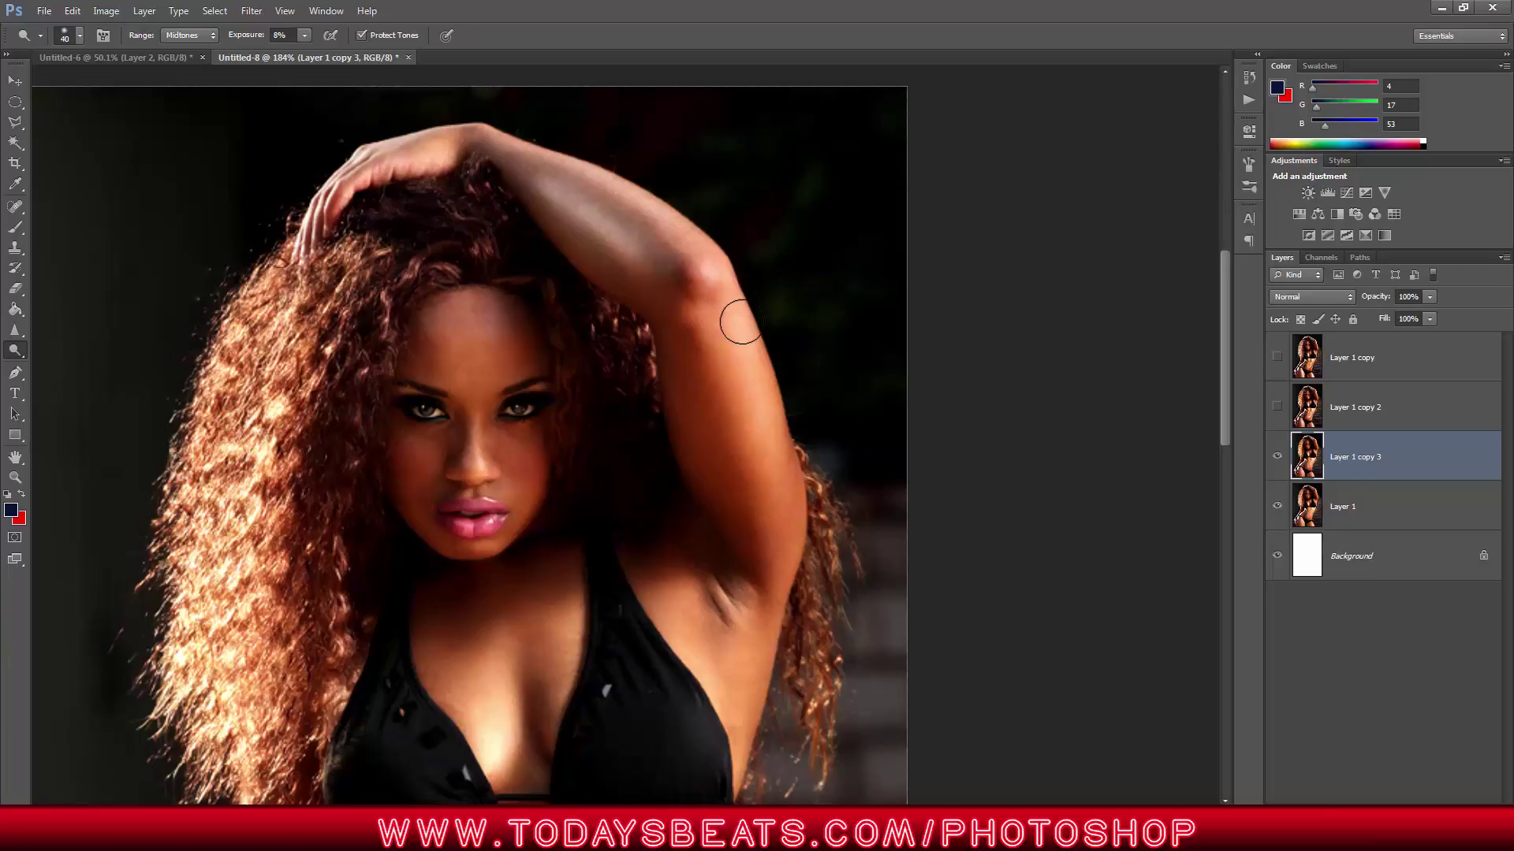
key("bracketleft")
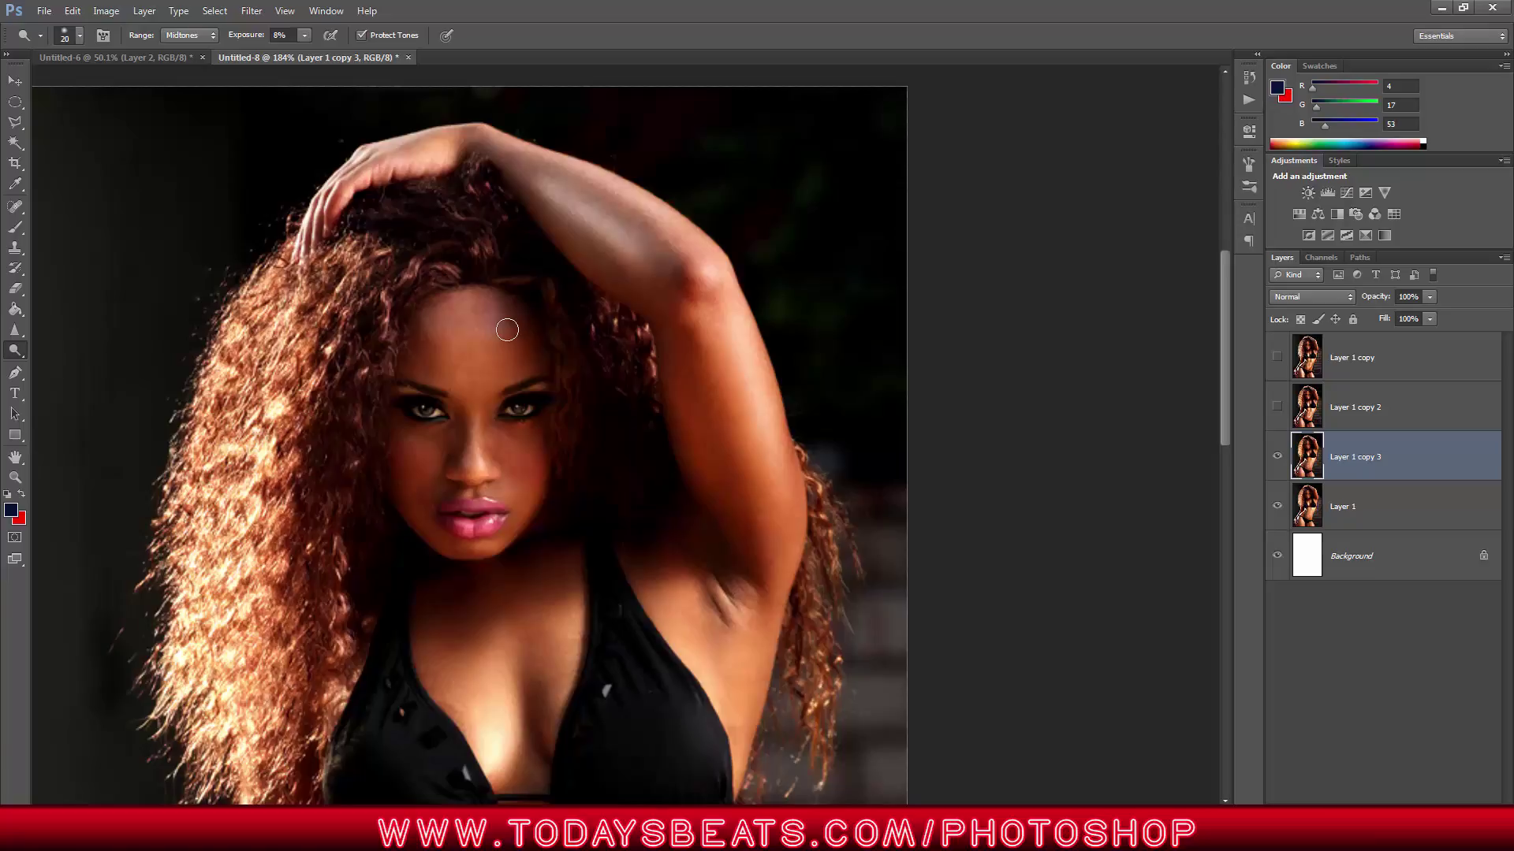
- Enlarge the Dodge brush to 60 and brighten the forehead
key("bracketright")
key("bracketright")
key("bracketright")
key("bracketright")
mouse_move(463, 332)
left_mouse_down()
mouse_move(486, 353)
mouse_move(466, 347)
left_mouse_up()
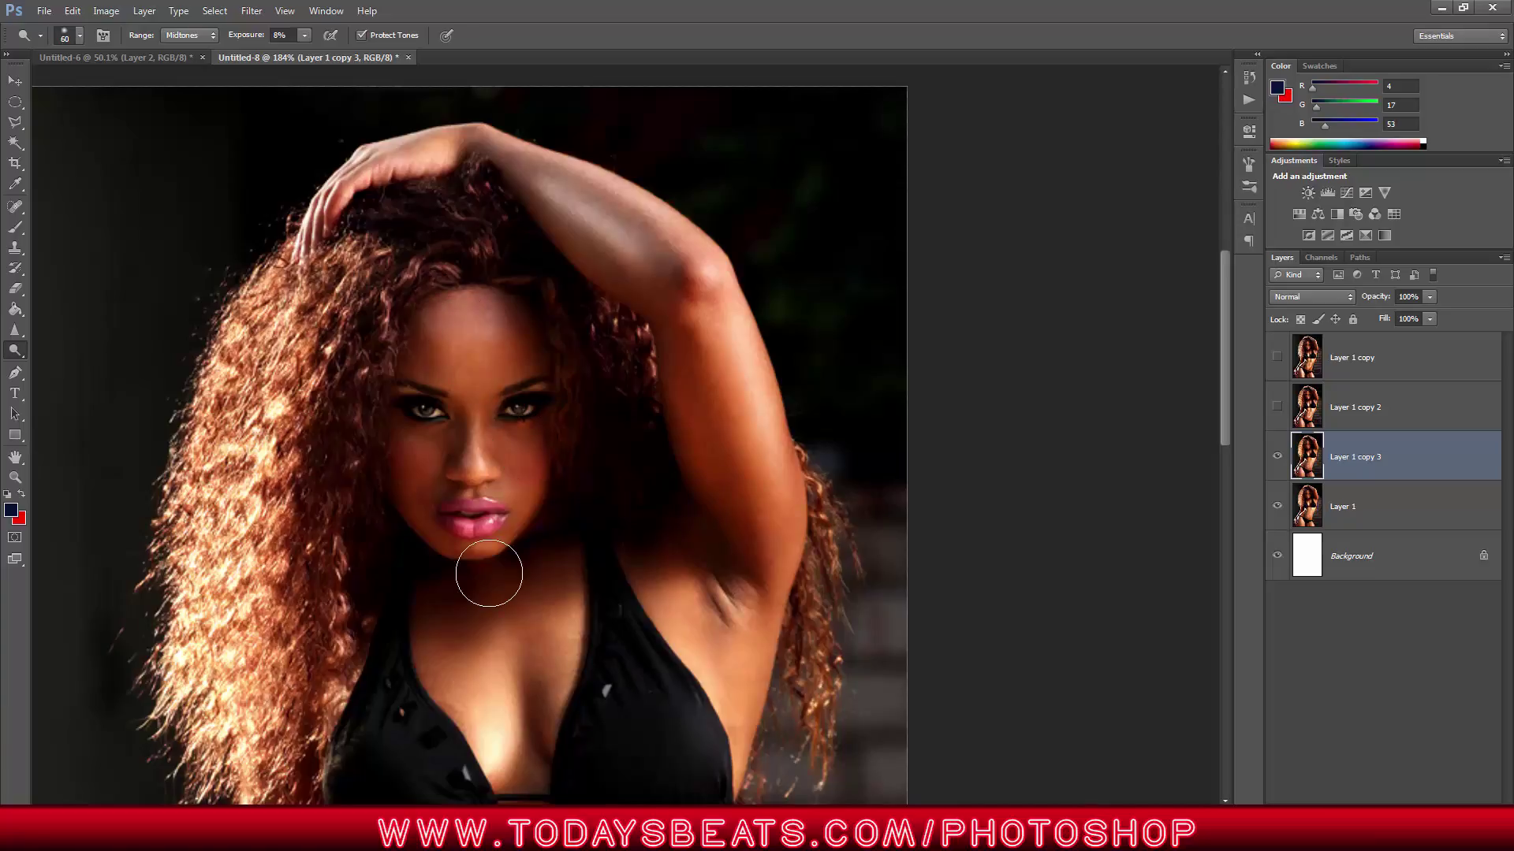
- Set the Dodge brush size to 15 and exposure to 24%, and brighten the areas under the eyebrows and the nose
scroll(453, 411, "up", 5)
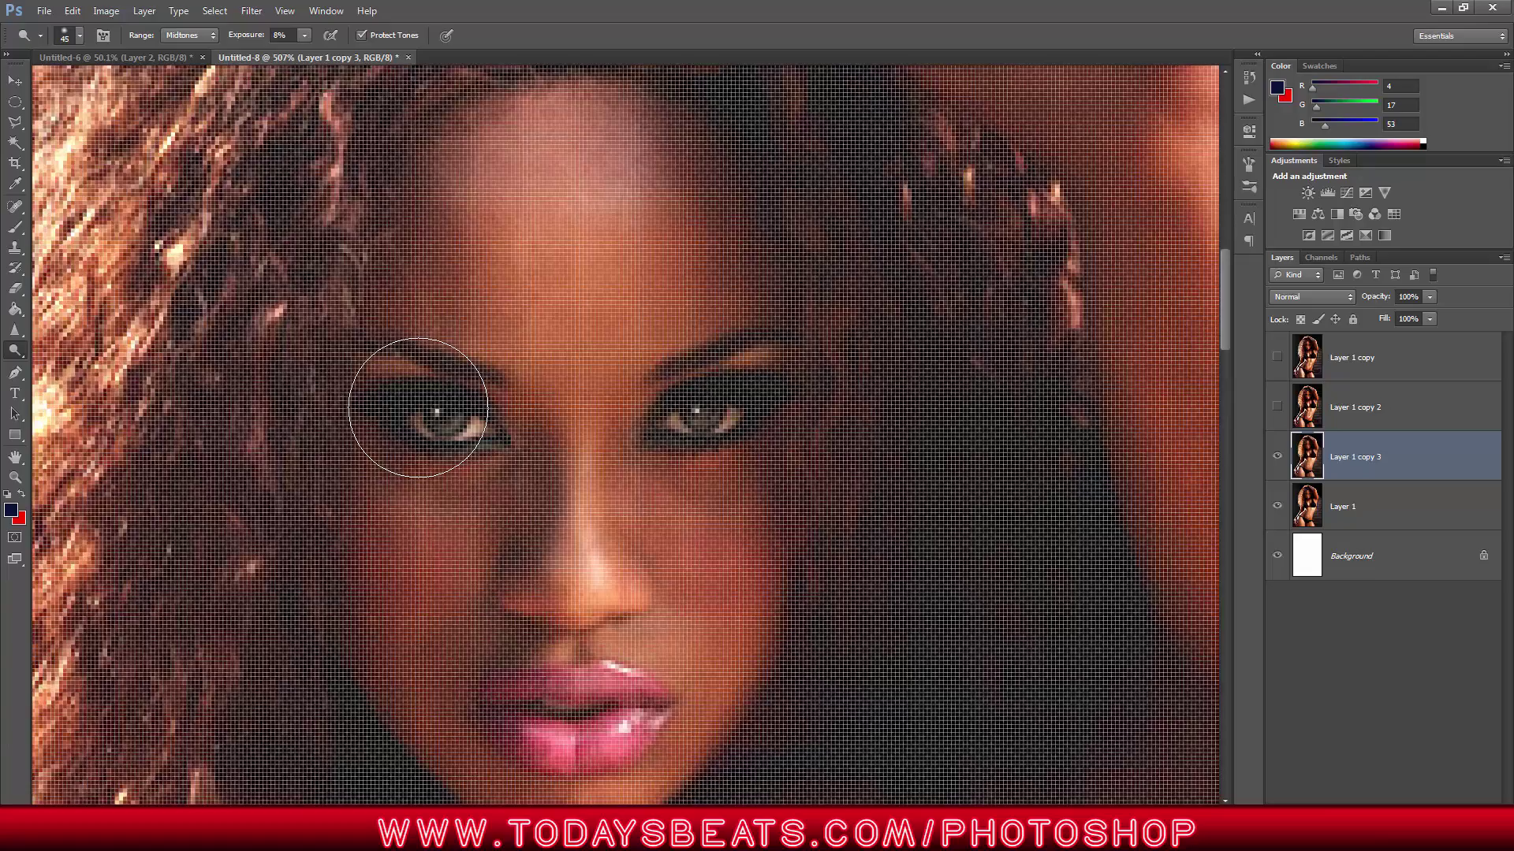
key("bracketleft")
key("bracketleft")
key("bracketleft")
key("bracketleft")
scroll(395, 365, "down", 1)
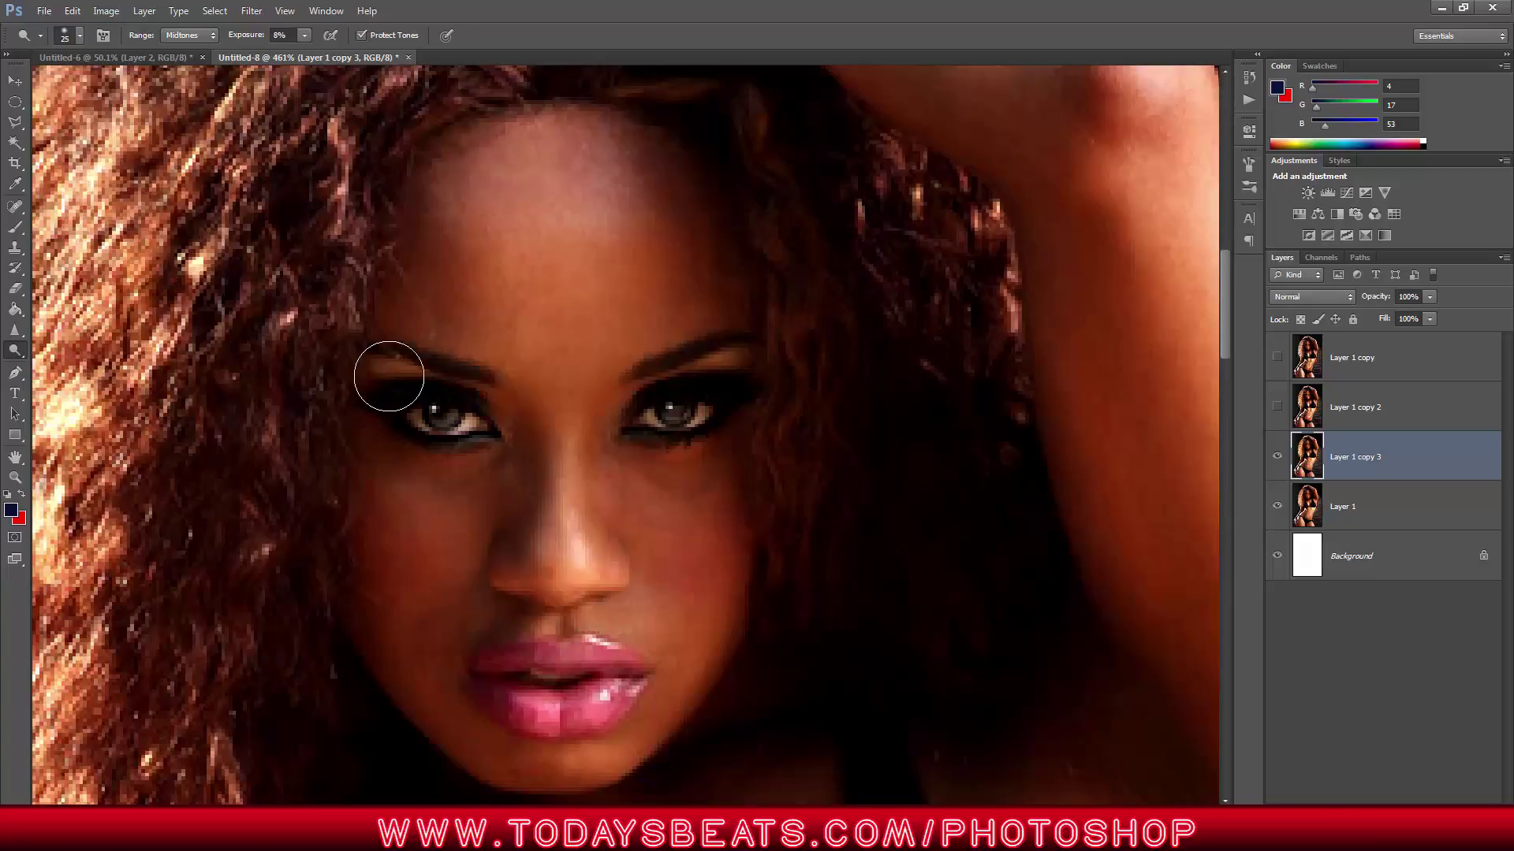
key("bracketleft")
left_click(303, 35)
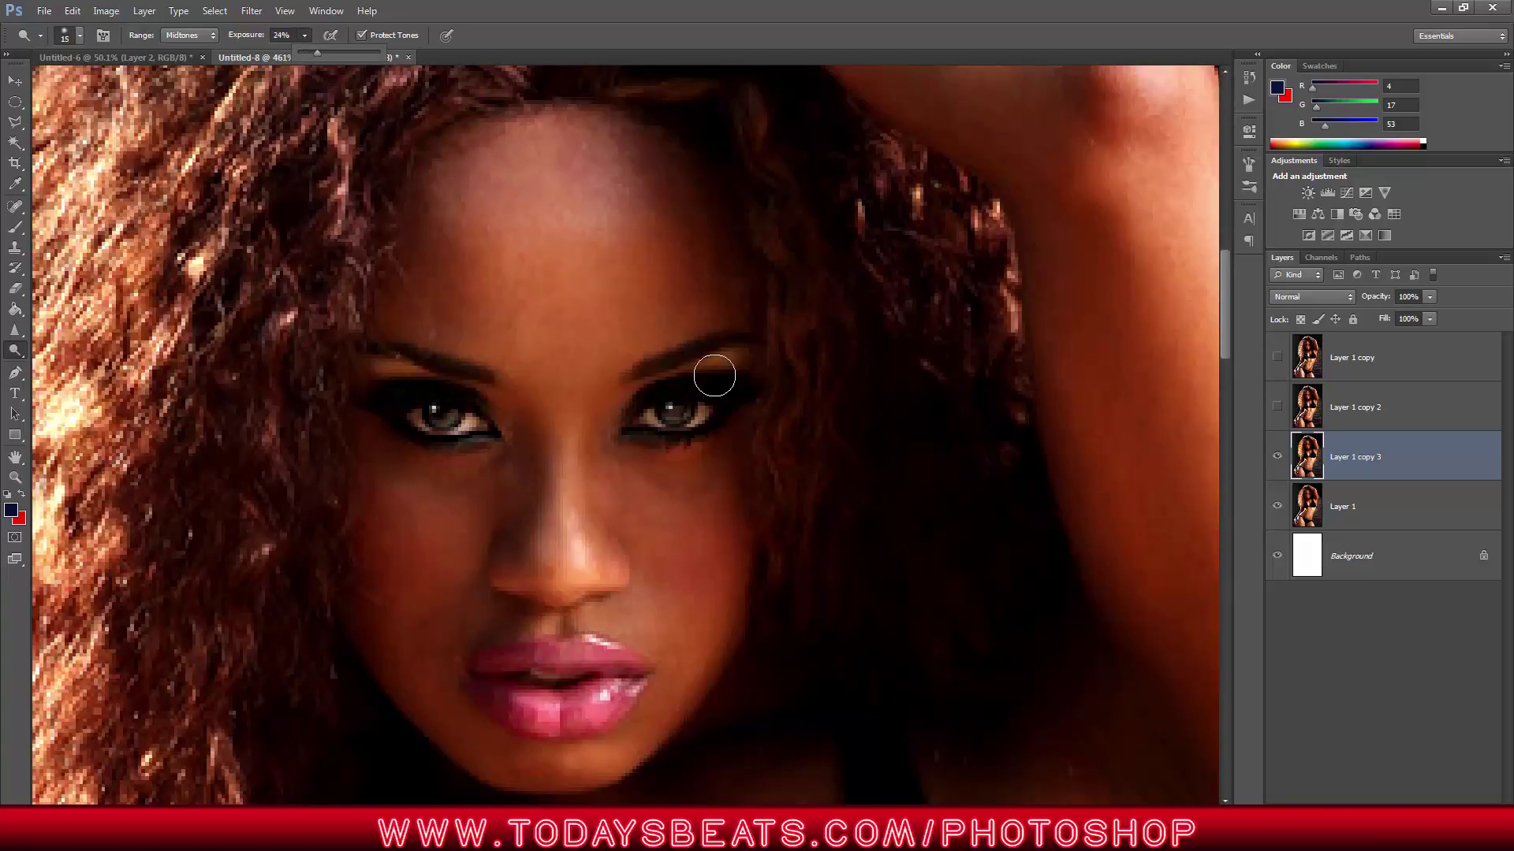
left_click(749, 362)
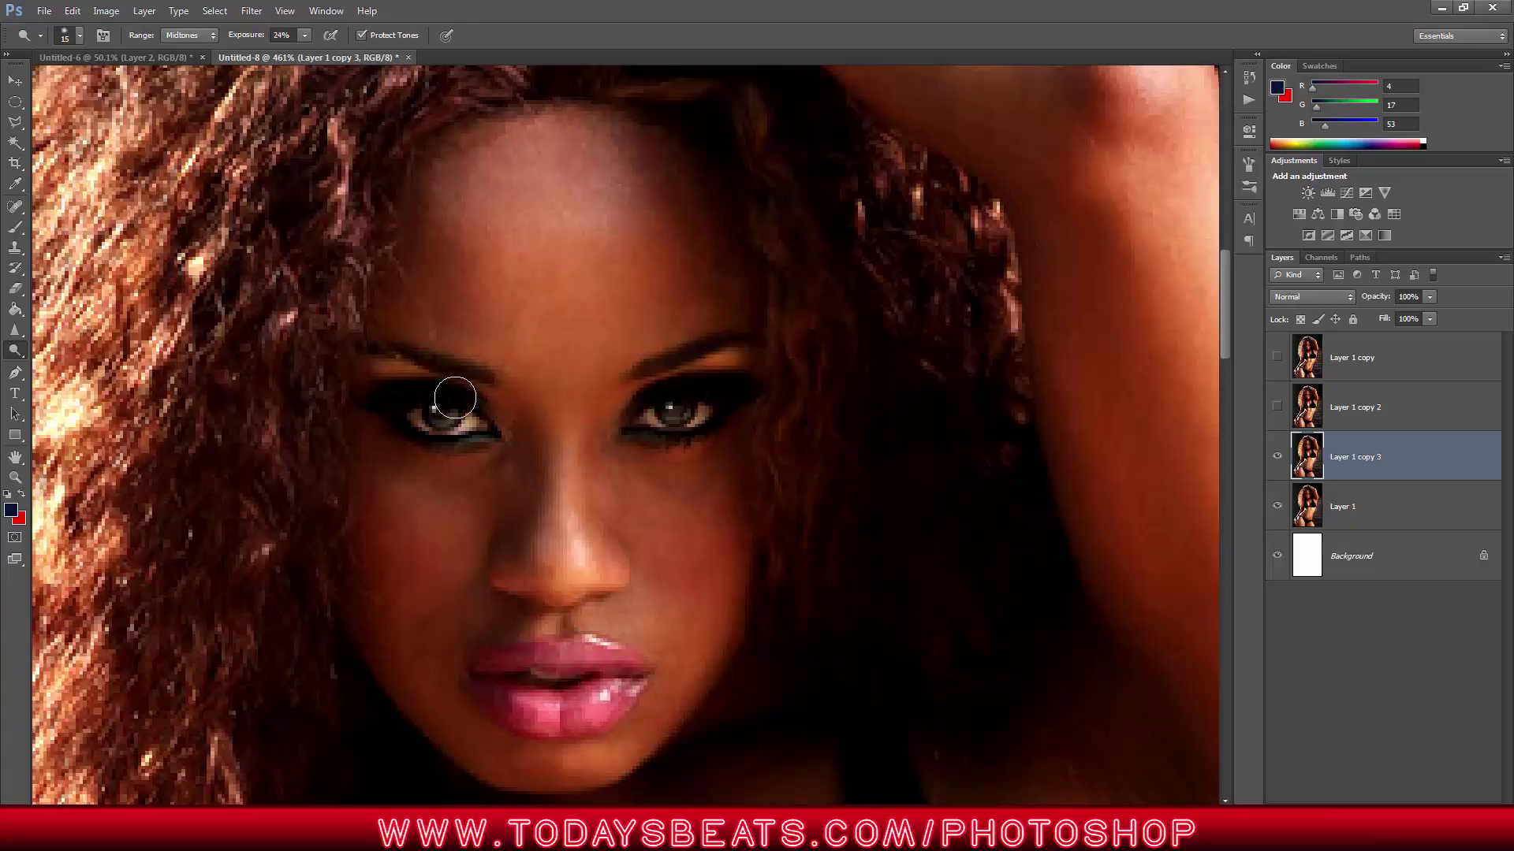
mouse_move(567, 567)
left_mouse_down()
mouse_move(605, 376)
mouse_move(593, 529)
mouse_move(579, 529)
mouse_move(543, 369)
mouse_move(573, 411)
mouse_move(604, 343)
mouse_move(594, 381)
mouse_move(547, 405)
mouse_move(513, 372)
mouse_move(627, 361)
left_mouse_up()
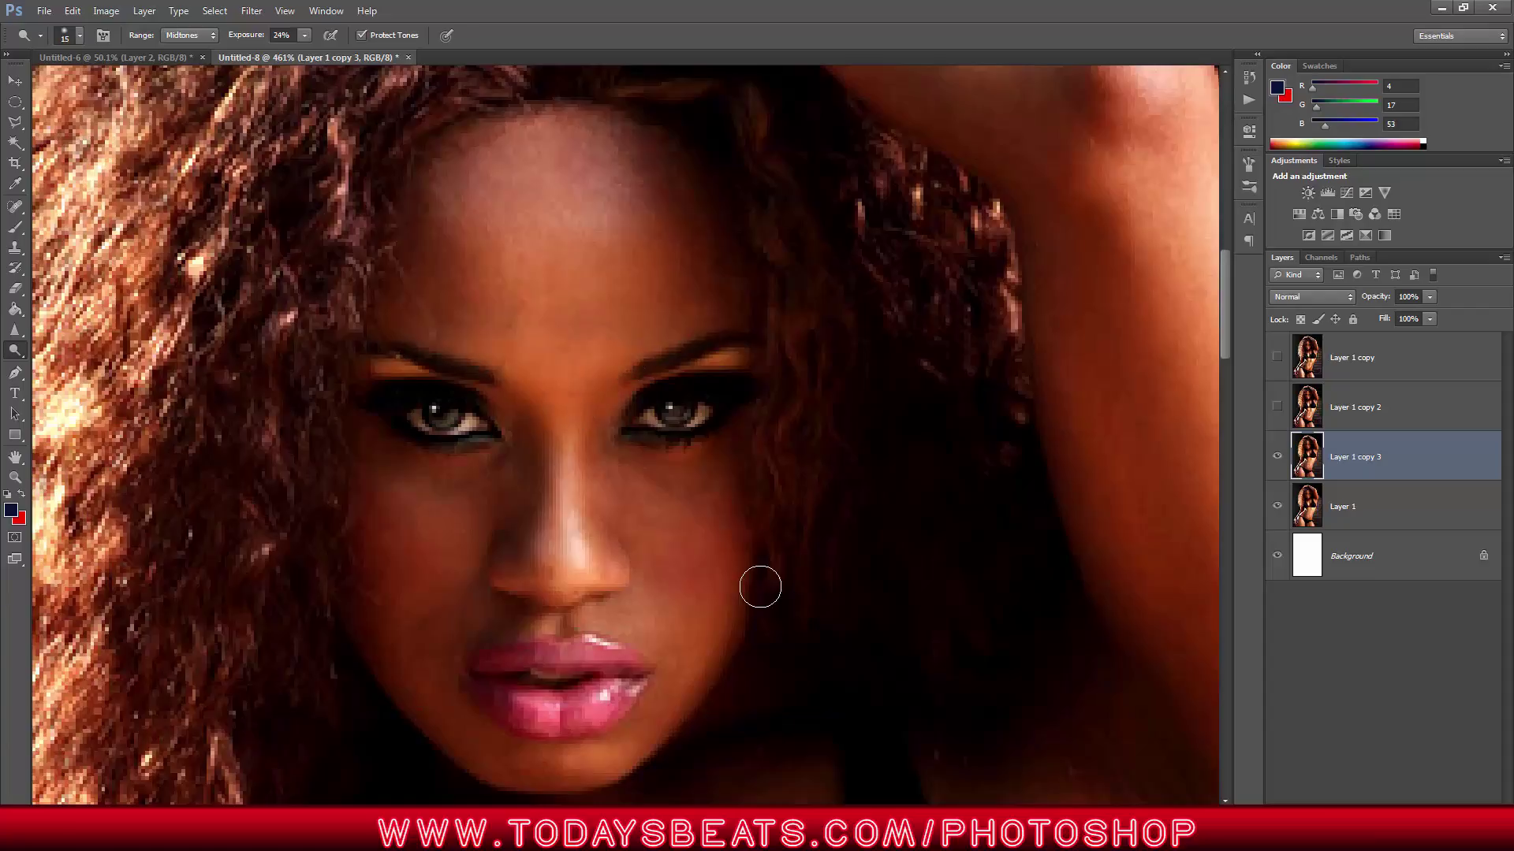
- Set the Dodge brush size to 9 and brighten the irises and whites of both eyes
key("bracketright")
key("bracketright")
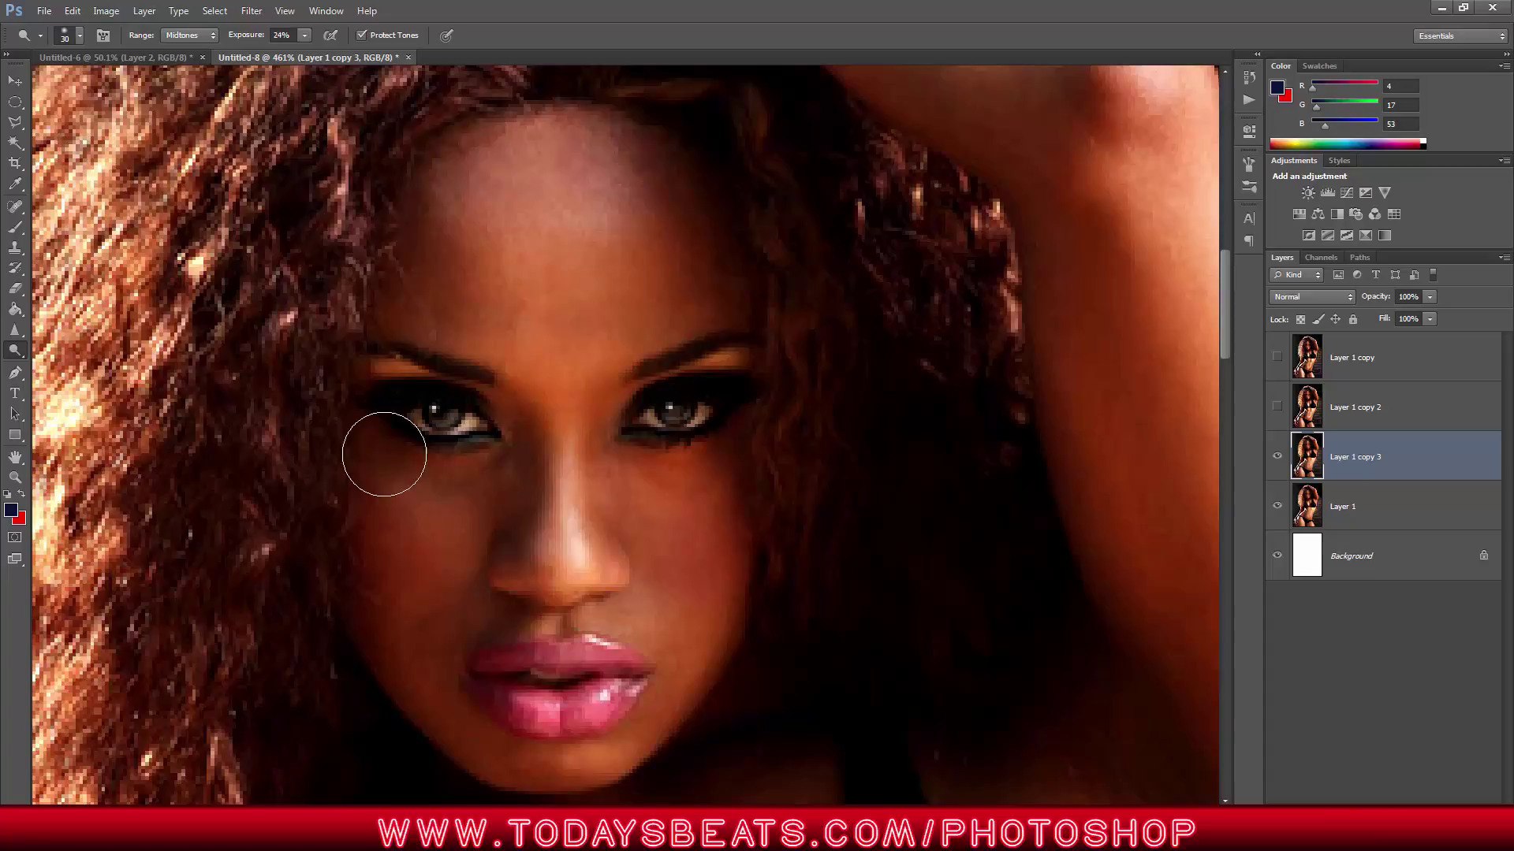
key("bracketleft")
key("bracketleft")
key("bracketleft")
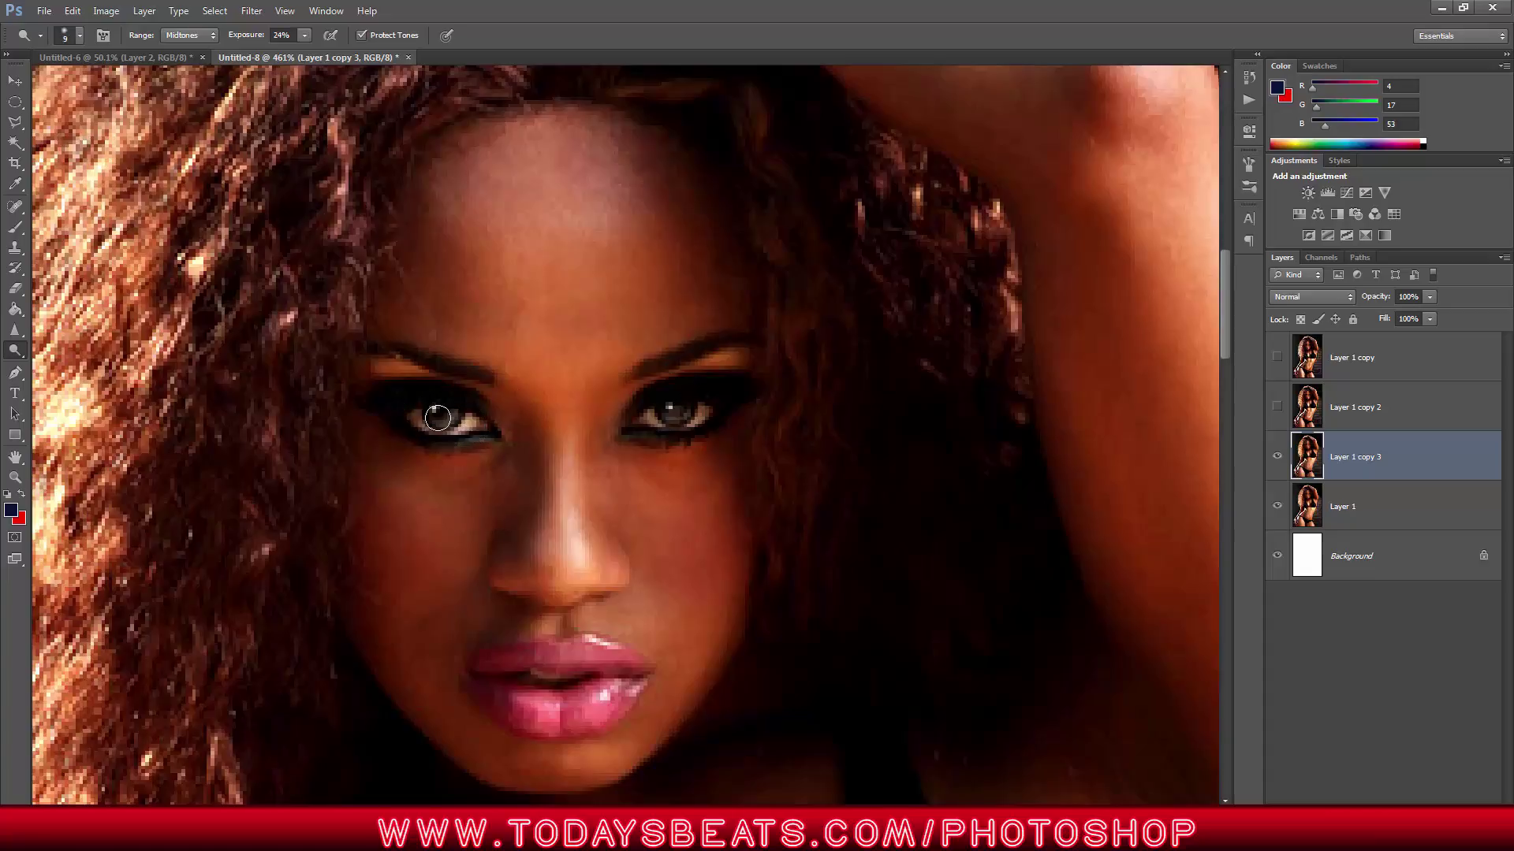
left_click_drag(410, 417, 468, 426)
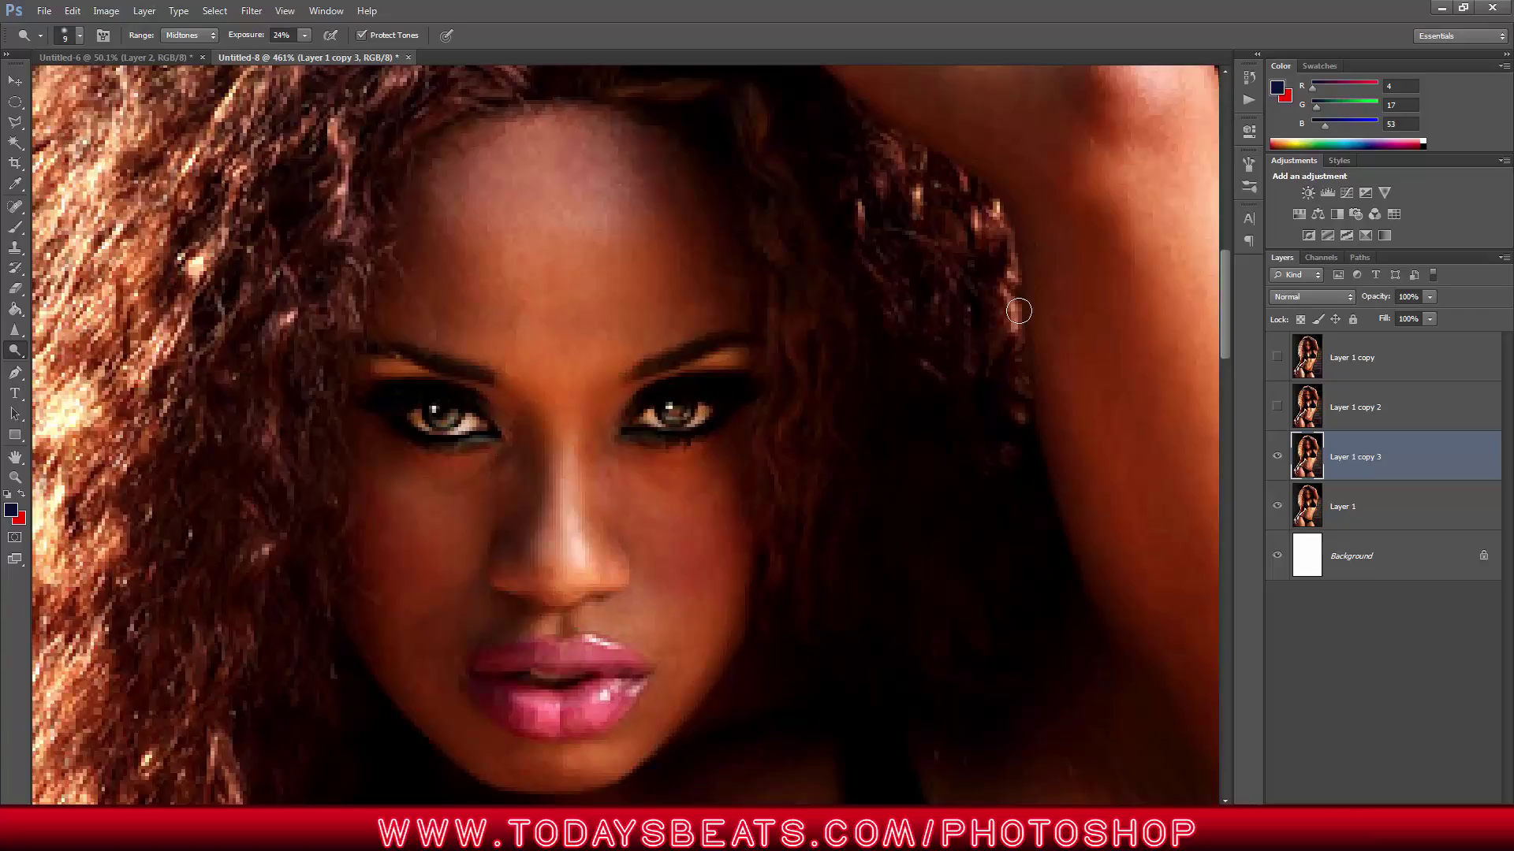
- Enlarge the Dodge brush to 25 and brighten the hair strands between the face and the raised arm
key("bracketright")
key("bracketright")
key("bracketright")
key("bracketright")
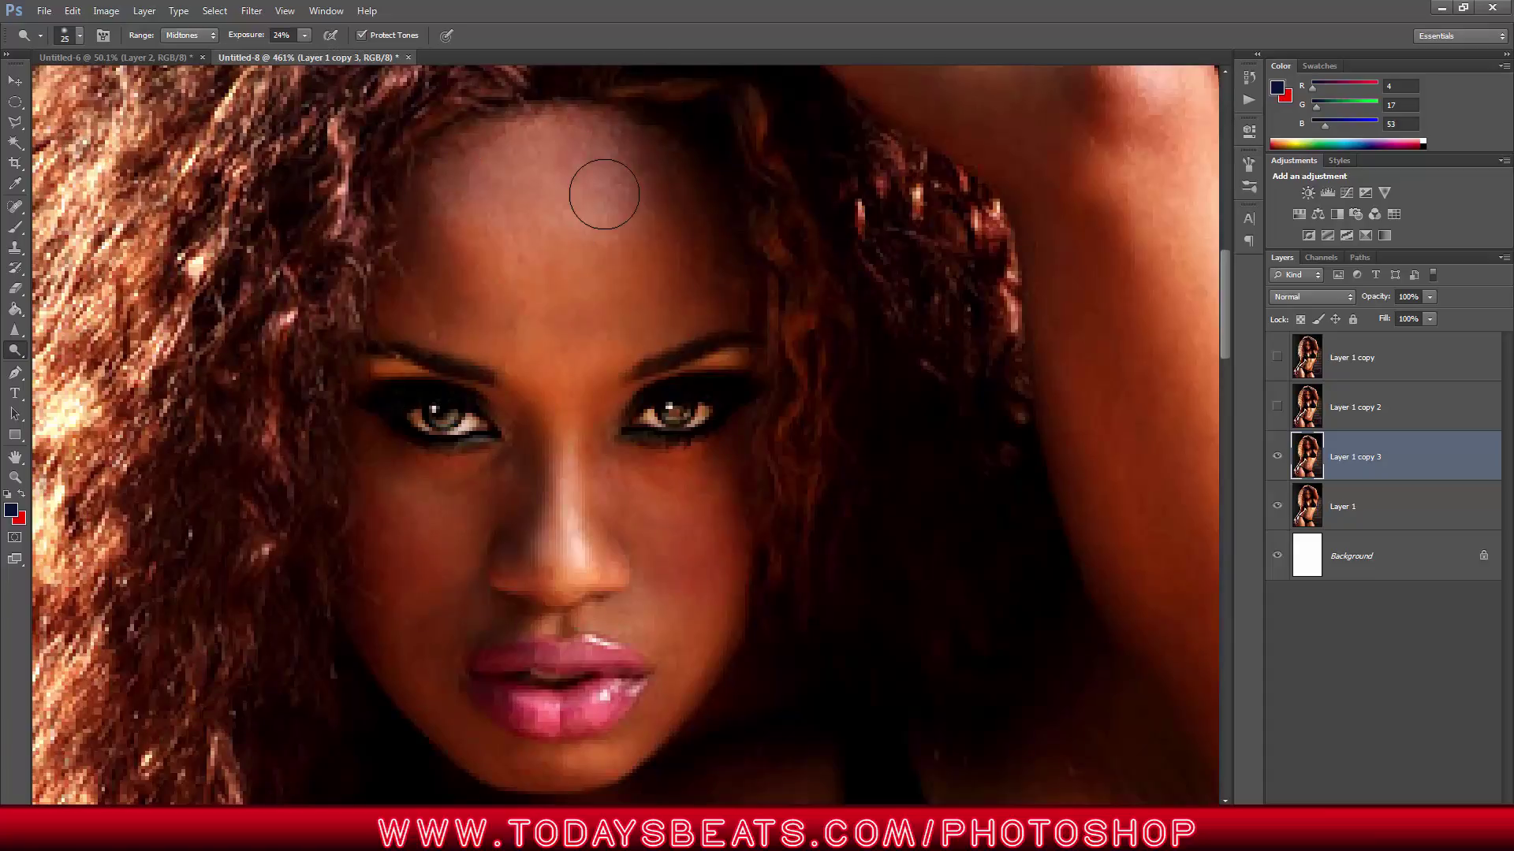
- Enlarge the Dodge brush to 45 and brighten the forehead and both cheeks
key("bracketright")
key("bracketright")
left_click_drag(616, 193, 601, 169)
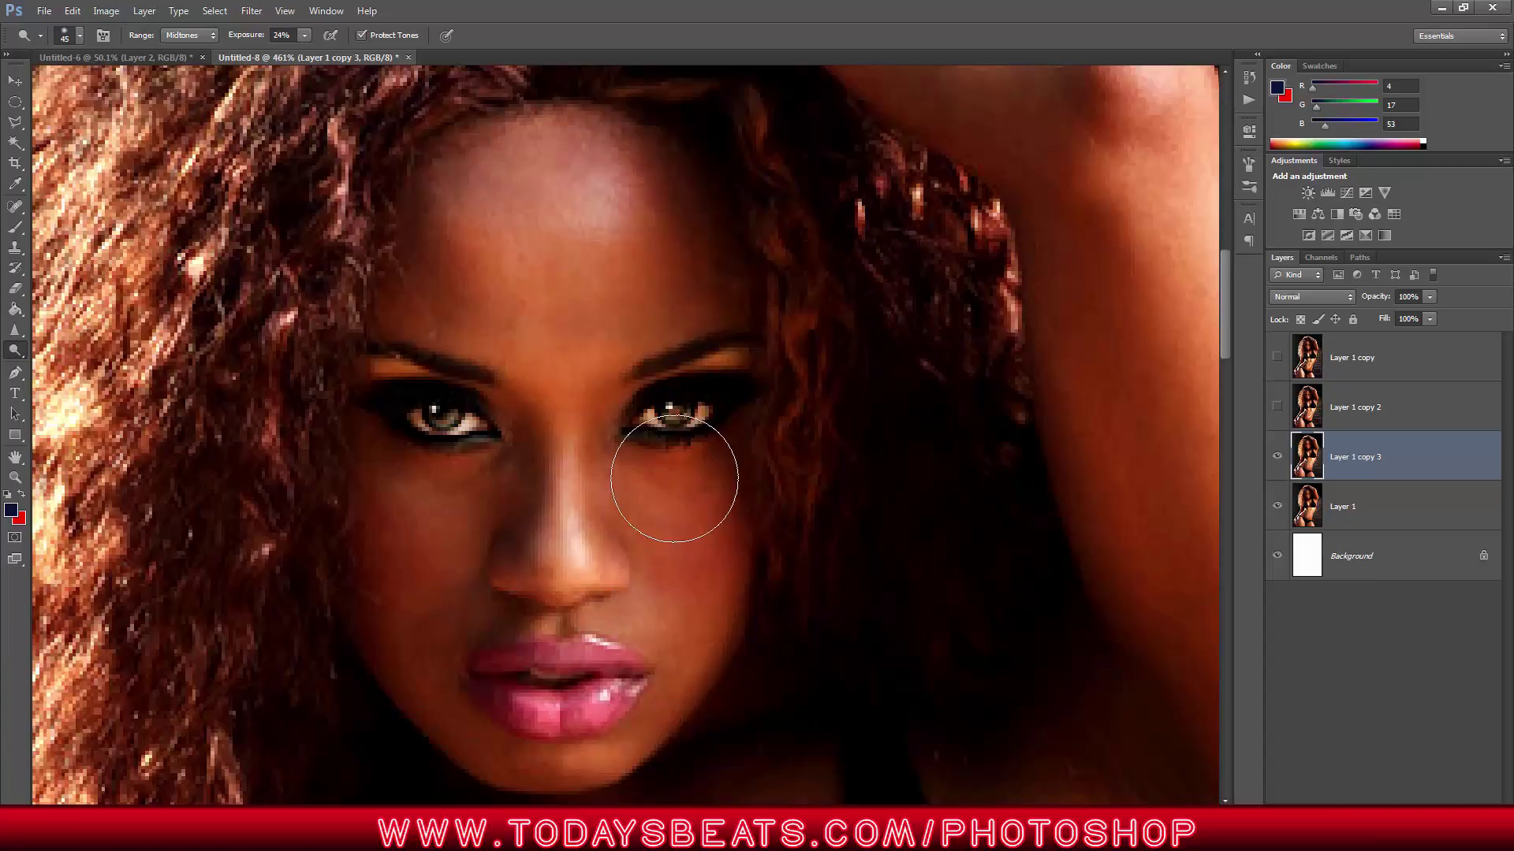
left_click_drag(395, 557, 395, 518)
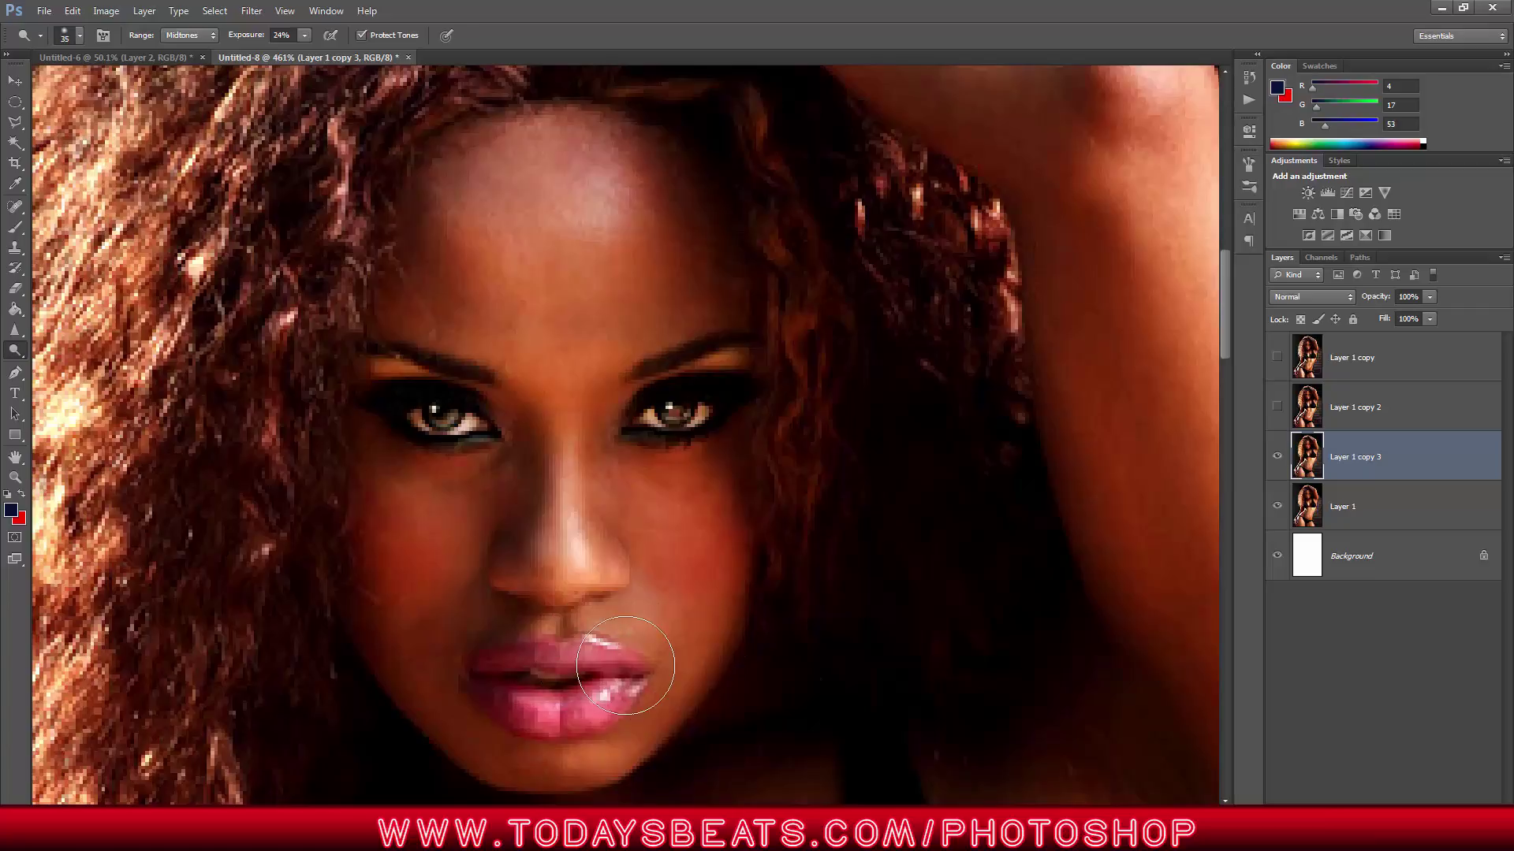
- Set the Dodge brush size to 15 and the exposure to 65%, and brighten the highlights on the lips
scroll(615, 654, "up", 2)
scroll(1243, 601, "down", 3)
key("bracketleft")
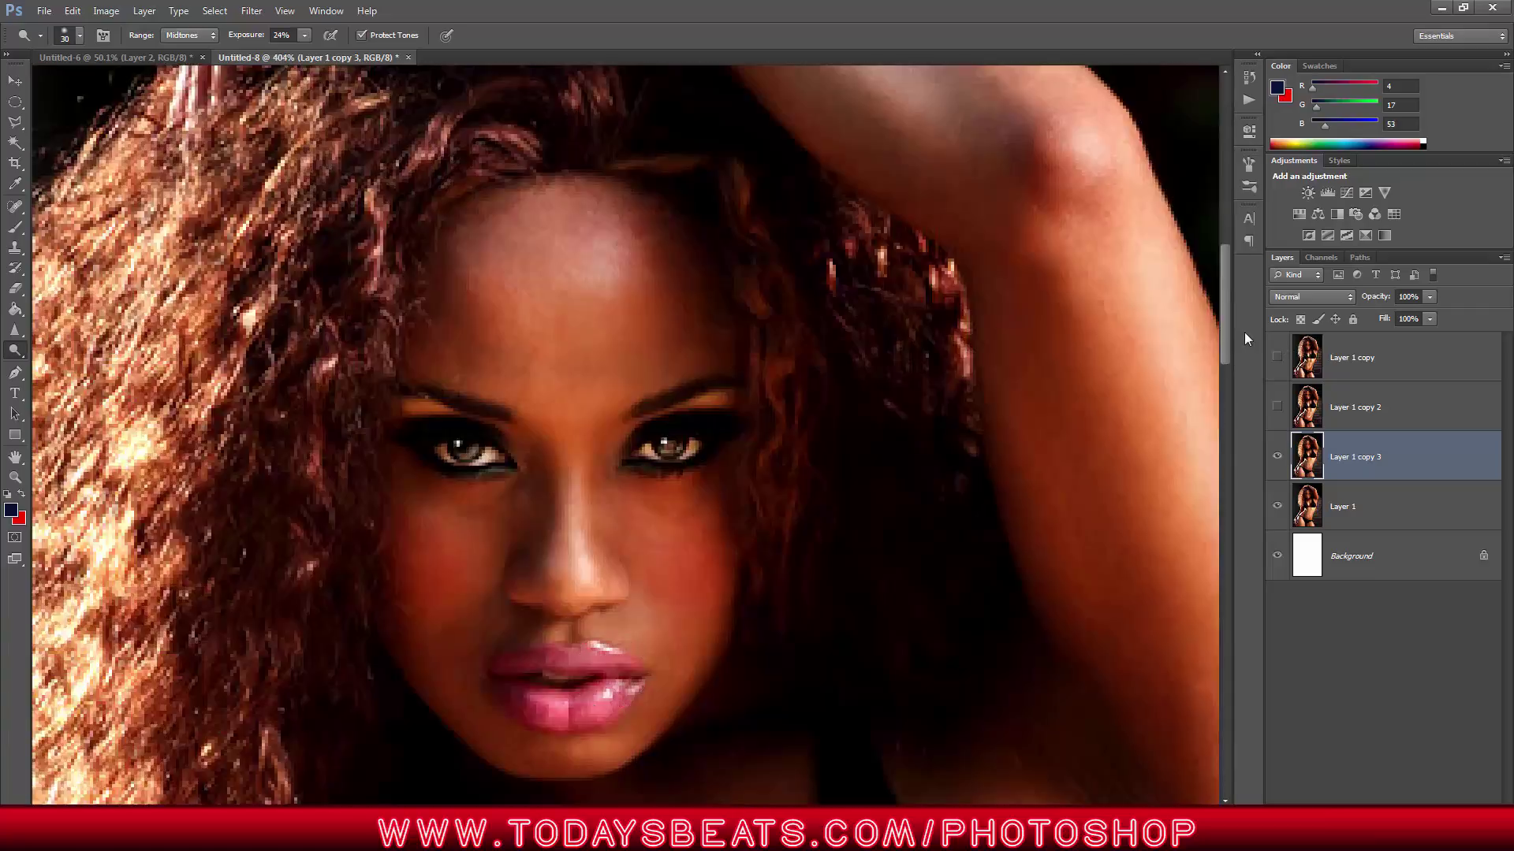
left_click_drag(1229, 337, 1194, 378)
key("bracketleft")
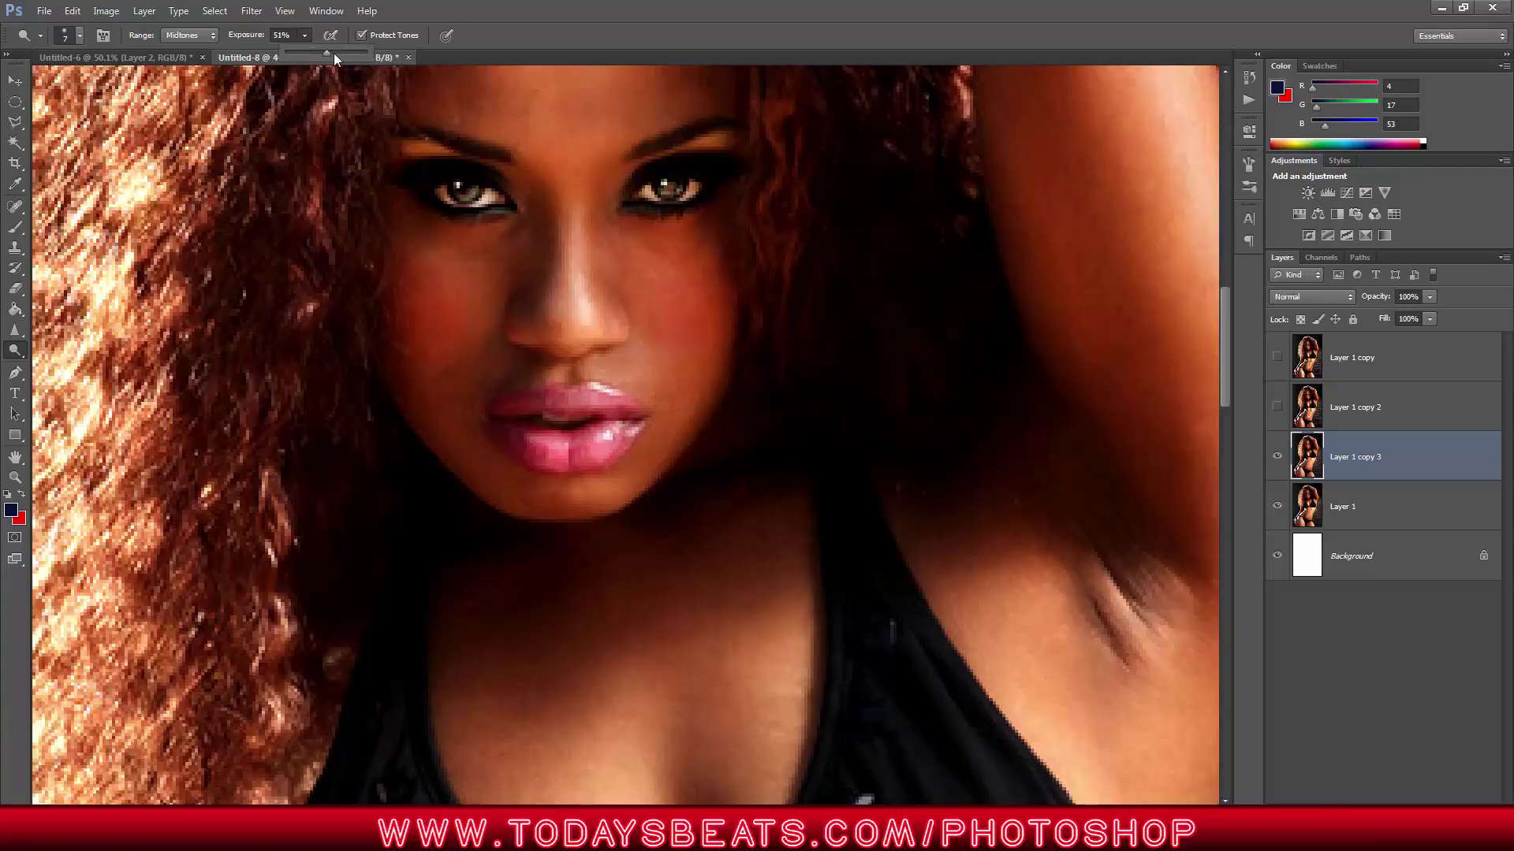
left_click_drag(334, 53, 344, 53)
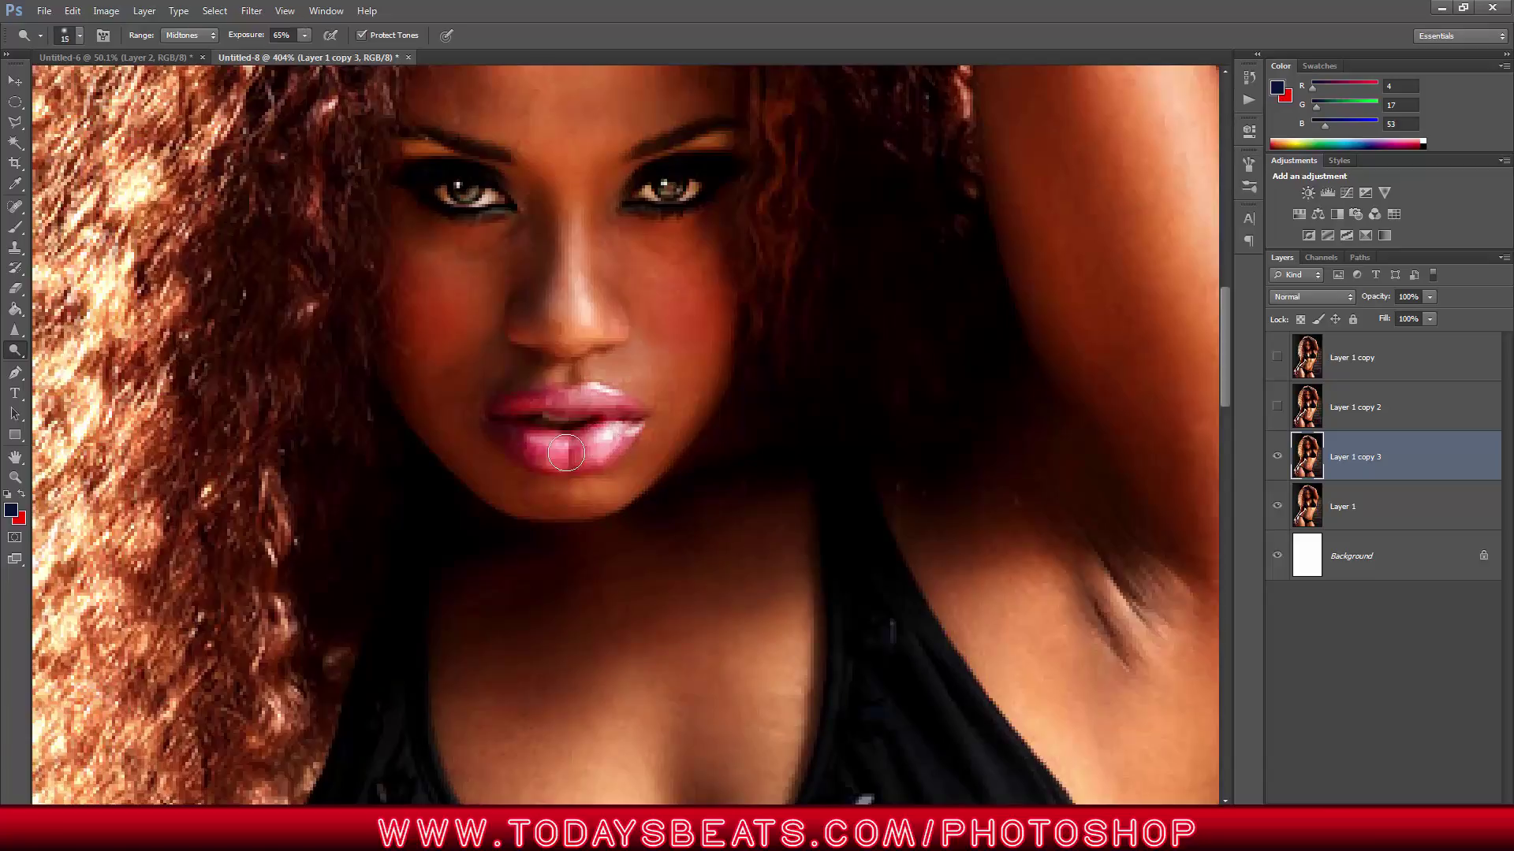
left_click_drag(566, 453, 584, 439)
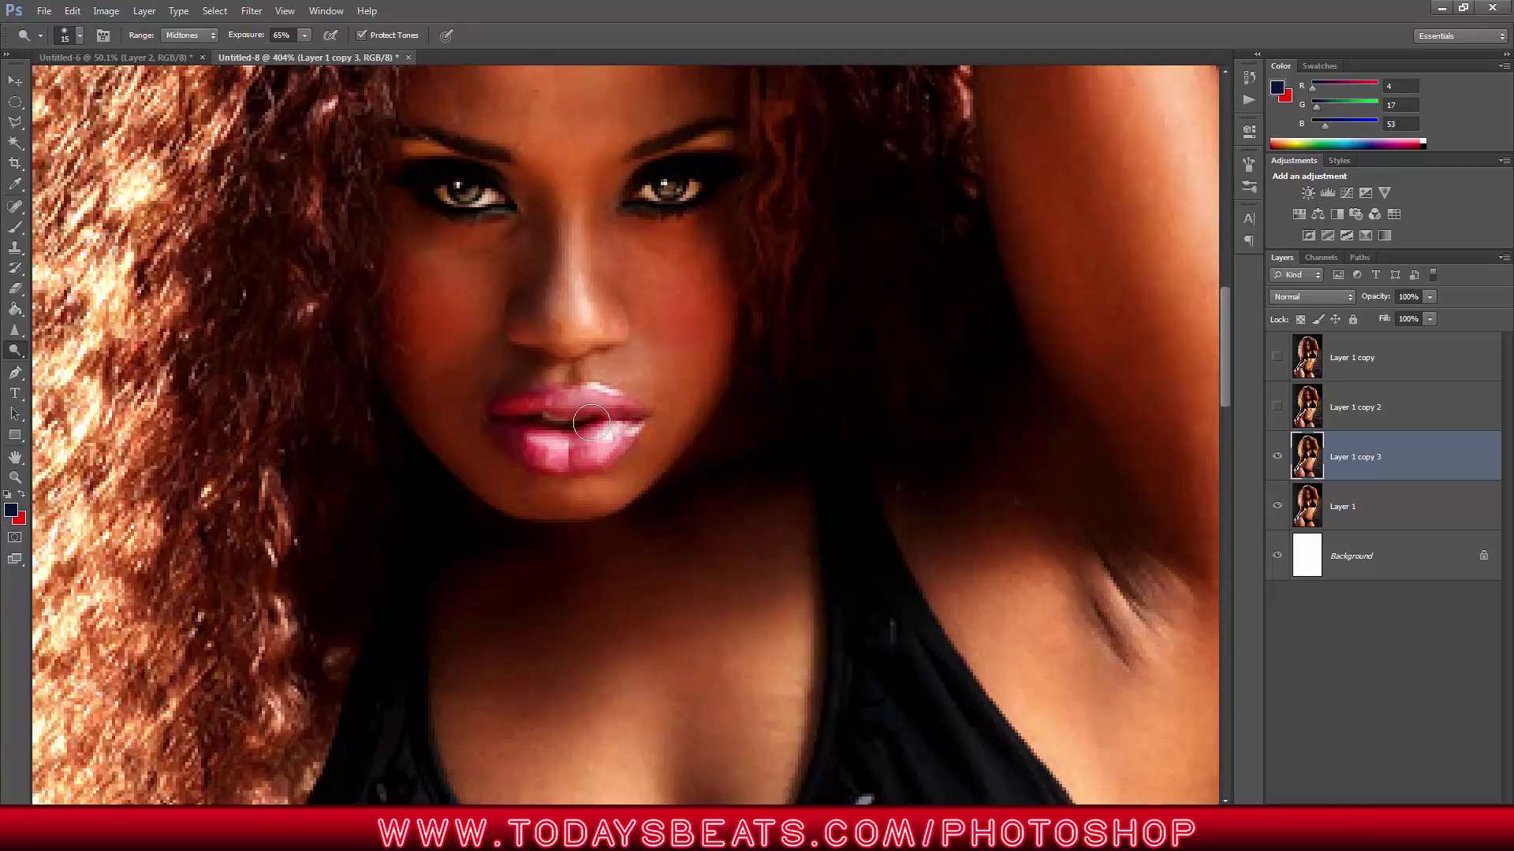
- Set the Dodge exposure to 34% and brighten the chest and the black bikini top with brush sizes 35 and 45
scroll(731, 513, "down", 1)
scroll(777, 527, "down", 2)
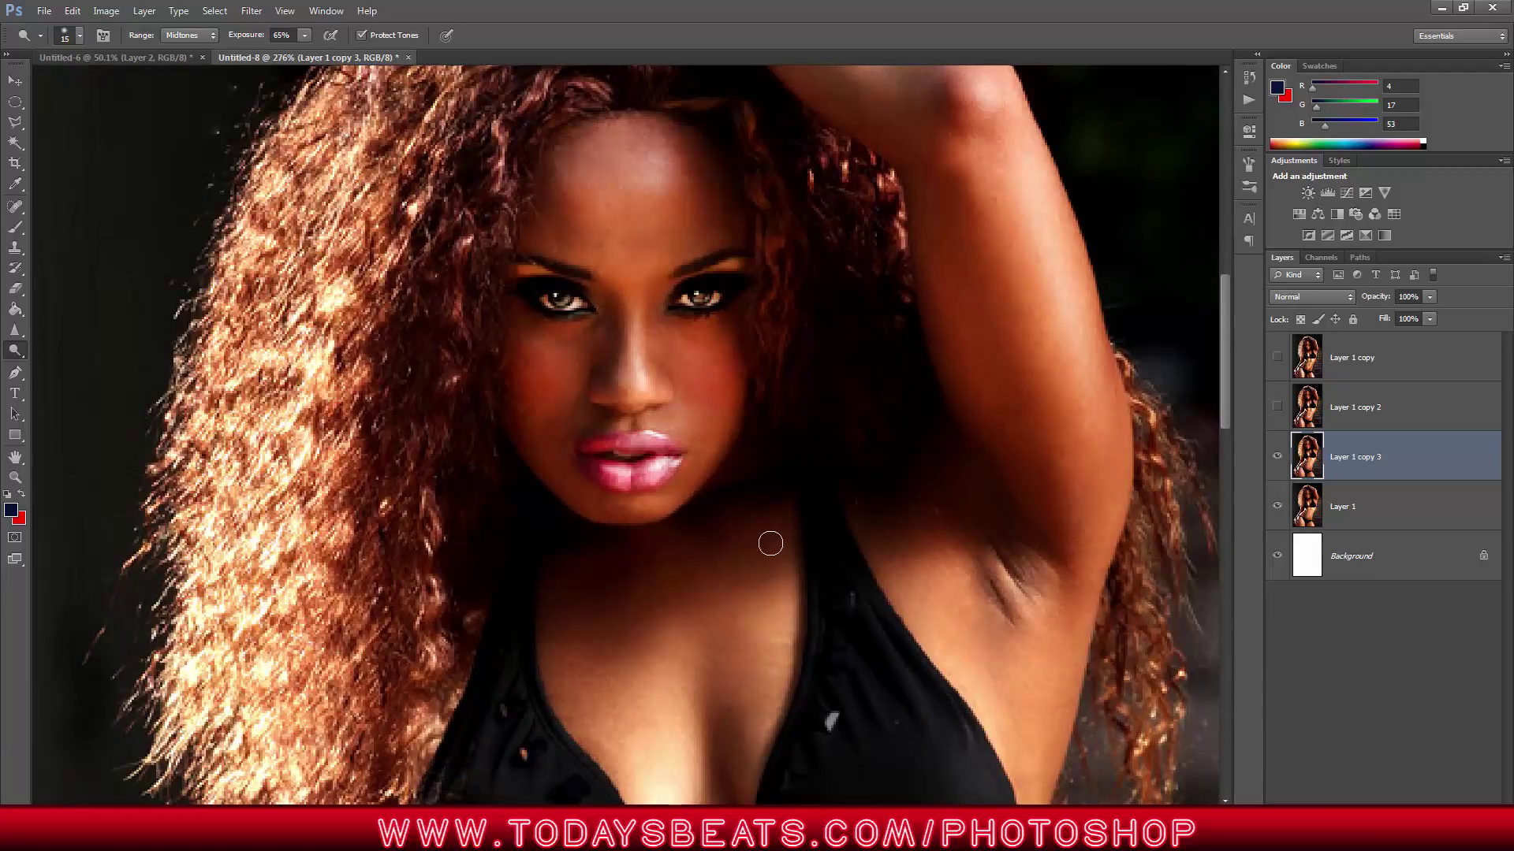
scroll(819, 576, "down", 1)
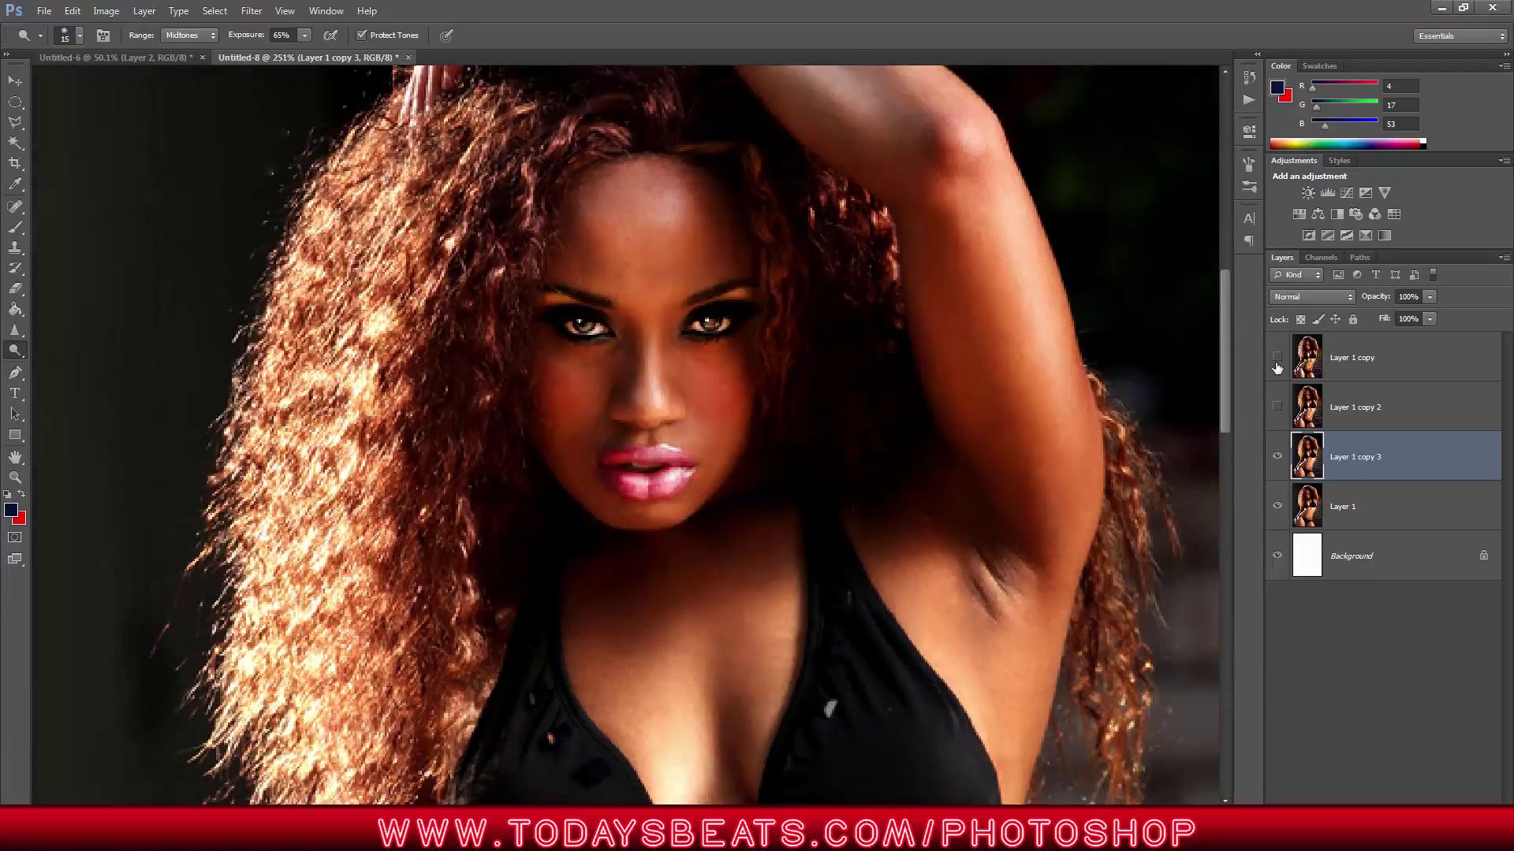
left_click_drag(1221, 331, 1232, 404)
key("bracketright")
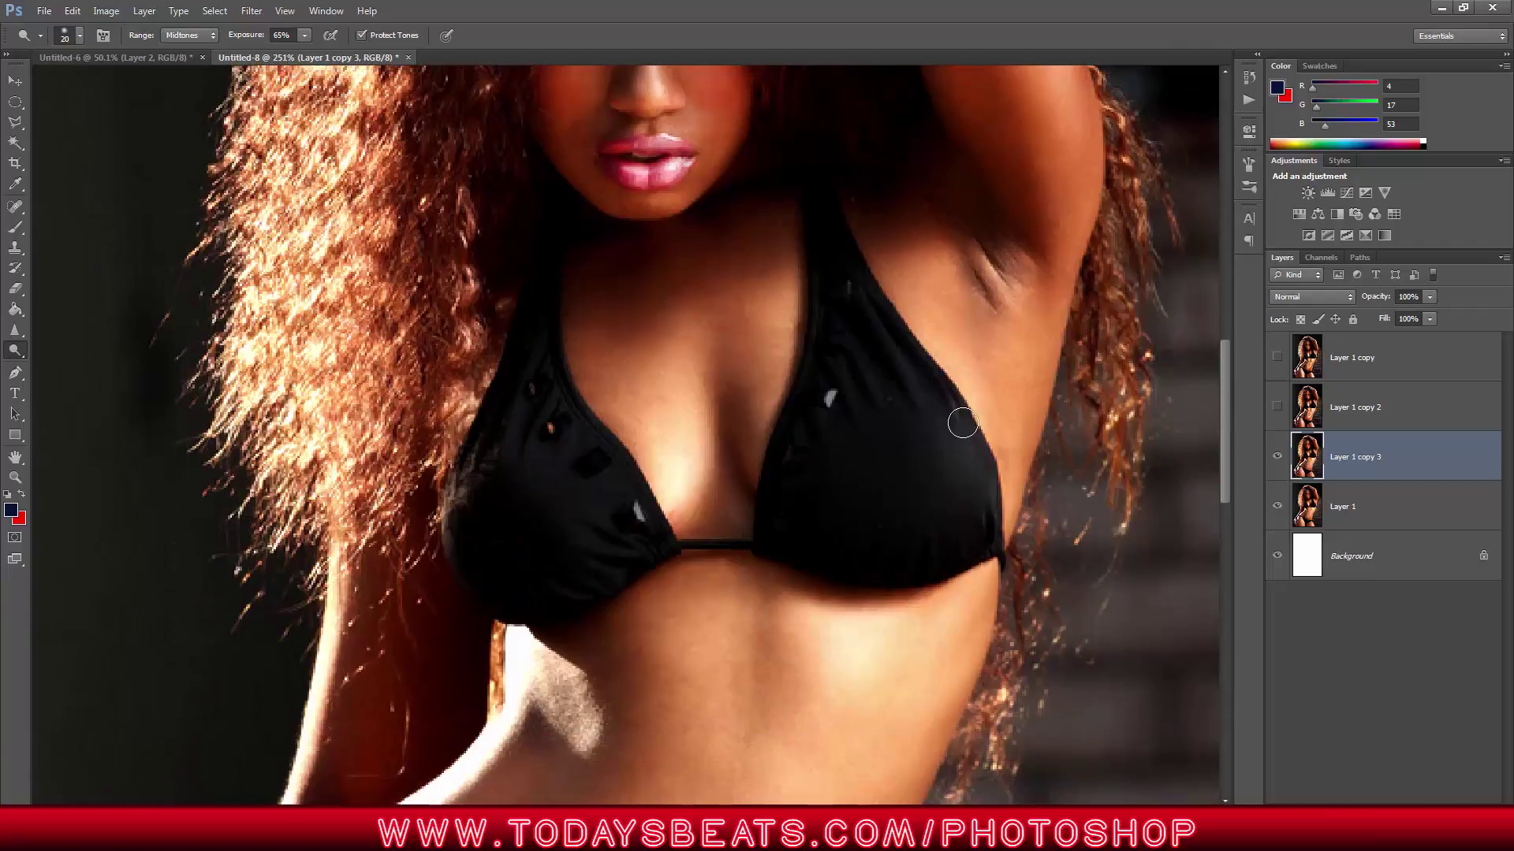
key("bracketright")
left_click_drag(281, 53, 279, 54)
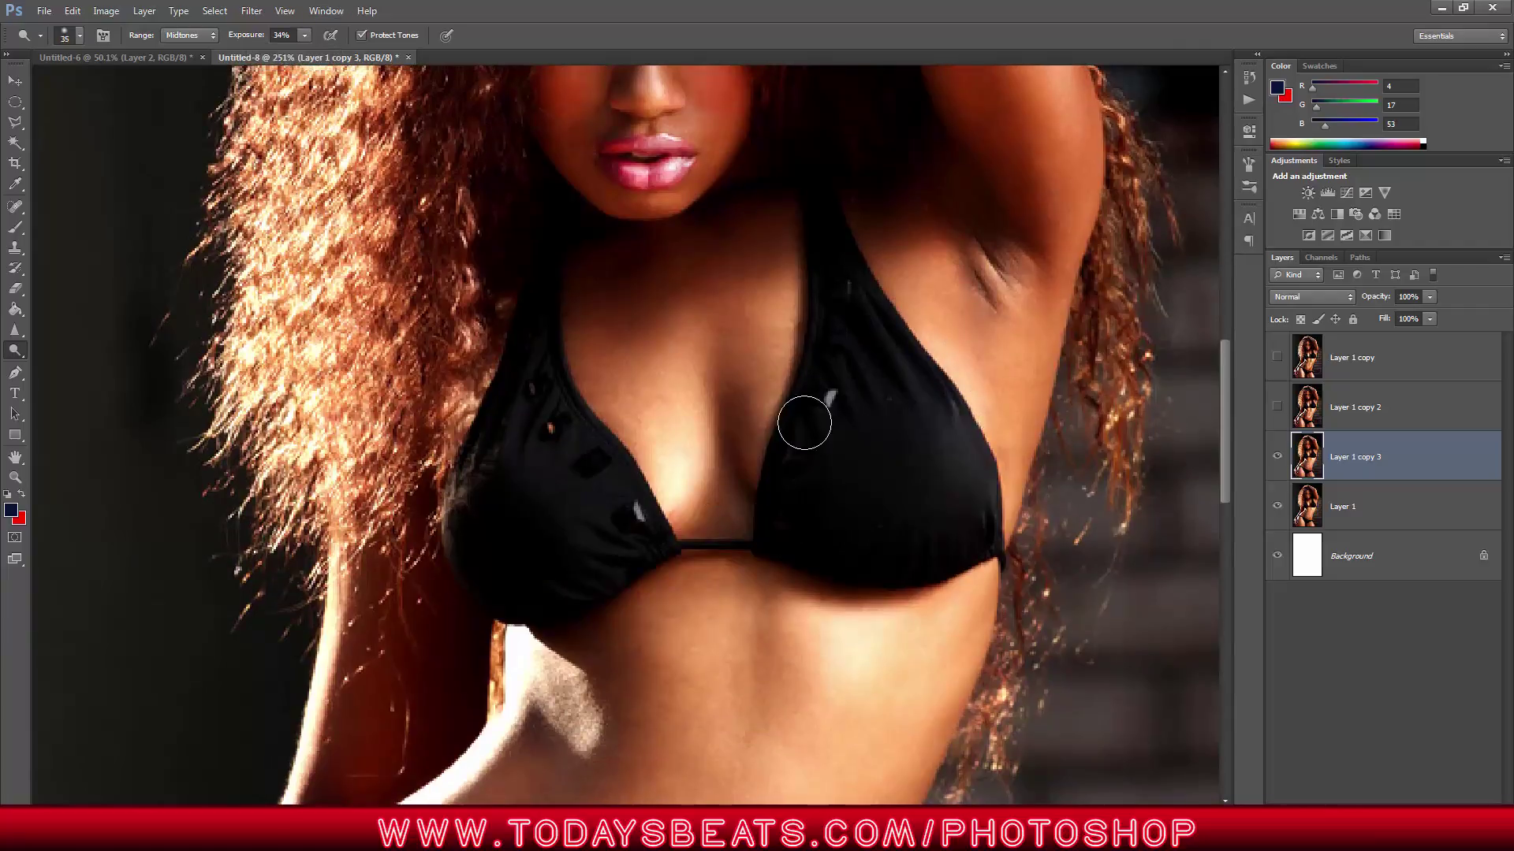
mouse_move(773, 479)
left_mouse_down()
mouse_move(777, 319)
mouse_move(789, 372)
mouse_move(764, 365)
mouse_move(760, 393)
mouse_move(820, 320)
left_mouse_up()
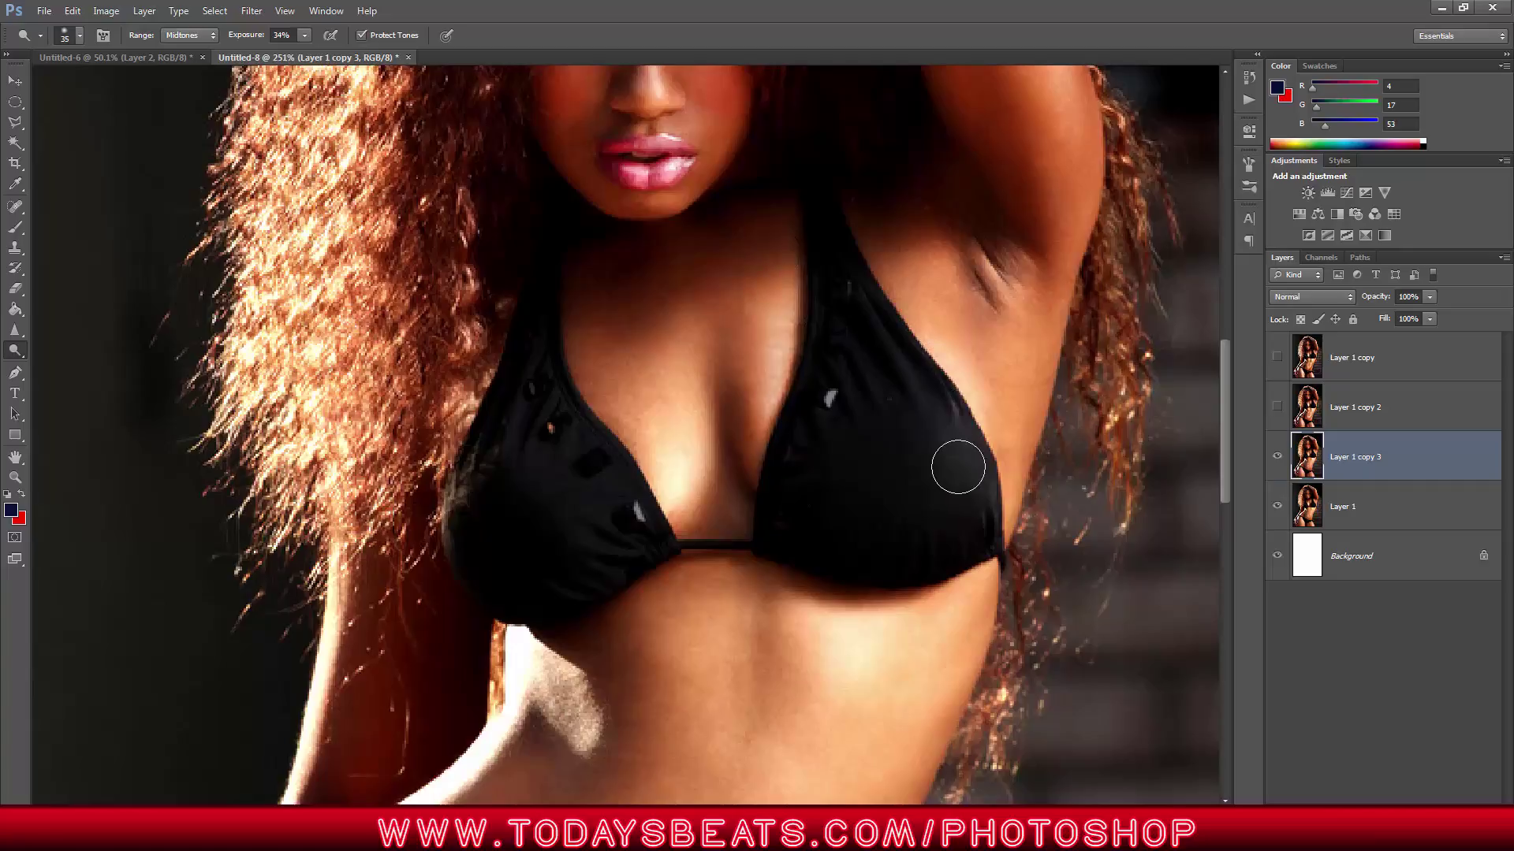
key("bracketright")
key("bracketright")
mouse_move(550, 538)
left_mouse_down()
mouse_move(659, 439)
mouse_move(602, 466)
mouse_move(492, 366)
mouse_move(530, 328)
mouse_move(575, 365)
left_mouse_up()
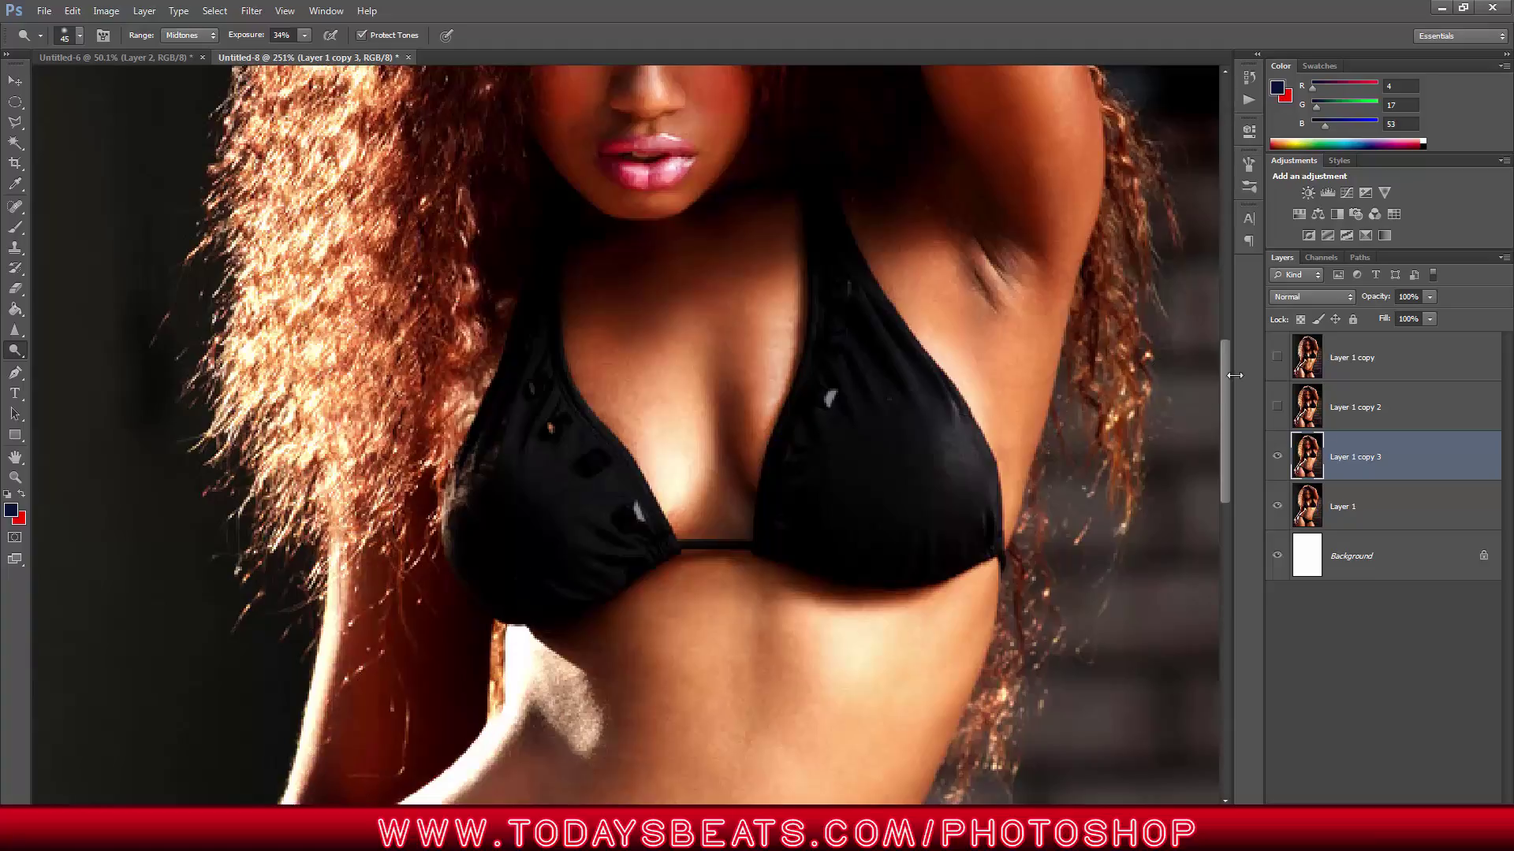
- Dodge highlights across the stomach, waist and lower abdomen, reducing the brush size from 45 to 30 for smaller areas
left_click_drag(1222, 367, 1223, 445)
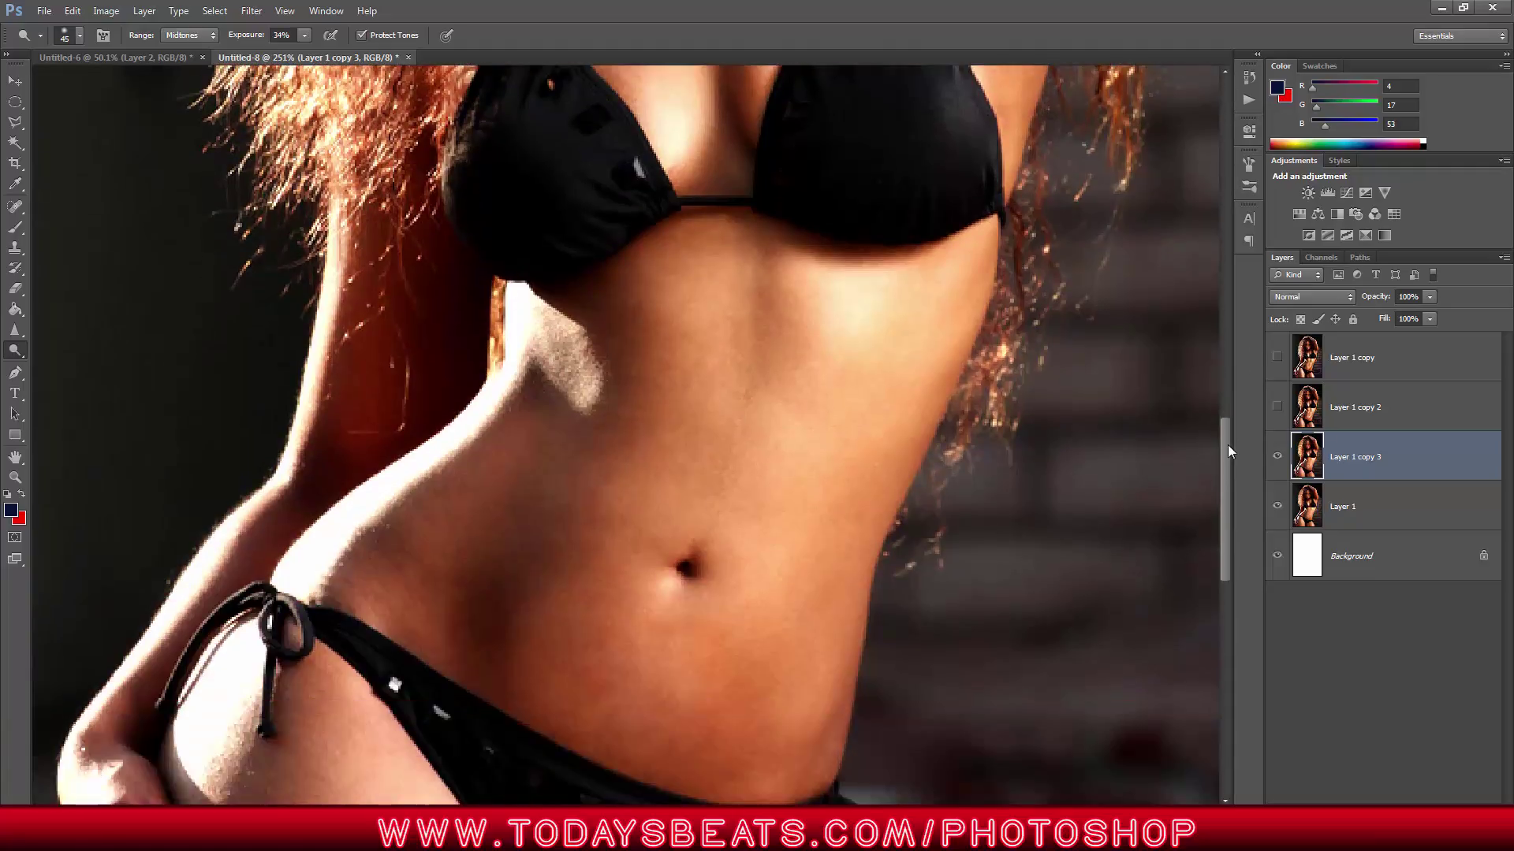
mouse_move(655, 284)
left_mouse_down()
mouse_move(678, 305)
mouse_move(665, 262)
mouse_move(622, 276)
mouse_move(725, 295)
mouse_move(671, 256)
mouse_move(676, 331)
mouse_move(688, 307)
mouse_move(903, 286)
mouse_move(842, 270)
mouse_move(869, 345)
mouse_move(785, 406)
mouse_move(785, 436)
mouse_move(754, 462)
mouse_move(810, 522)
mouse_move(787, 449)
mouse_move(756, 475)
mouse_move(708, 421)
mouse_move(559, 453)
mouse_move(661, 413)
mouse_move(657, 433)
mouse_move(690, 405)
mouse_move(576, 422)
mouse_move(648, 408)
mouse_move(669, 453)
mouse_move(685, 385)
mouse_move(723, 350)
mouse_move(658, 263)
mouse_move(829, 389)
mouse_move(812, 382)
mouse_move(789, 421)
mouse_move(801, 345)
mouse_move(824, 339)
mouse_move(858, 377)
mouse_move(819, 446)
mouse_move(801, 427)
mouse_move(785, 499)
mouse_move(774, 445)
mouse_move(769, 463)
mouse_move(813, 486)
mouse_move(788, 578)
mouse_move(703, 567)
mouse_move(737, 560)
mouse_move(747, 575)
mouse_move(755, 607)
mouse_move(734, 638)
mouse_move(668, 621)
mouse_move(643, 646)
mouse_move(635, 607)
mouse_move(695, 686)
mouse_move(663, 531)
mouse_move(631, 558)
mouse_move(637, 628)
mouse_move(628, 577)
mouse_move(600, 633)
mouse_move(702, 537)
mouse_move(701, 516)
mouse_move(638, 581)
mouse_move(637, 611)
mouse_move(772, 608)
mouse_move(696, 622)
mouse_move(654, 703)
mouse_move(790, 720)
mouse_move(770, 734)
mouse_move(391, 575)
mouse_move(405, 645)
mouse_move(379, 598)
mouse_move(537, 473)
mouse_move(376, 599)
mouse_move(521, 426)
mouse_move(507, 615)
mouse_move(524, 700)
mouse_move(551, 710)
mouse_move(558, 570)
mouse_move(578, 534)
mouse_move(632, 554)
mouse_move(581, 618)
mouse_move(624, 679)
mouse_move(655, 663)
mouse_move(707, 575)
mouse_move(696, 652)
mouse_move(729, 585)
mouse_move(683, 450)
mouse_move(696, 389)
mouse_move(716, 712)
mouse_move(635, 729)
mouse_move(557, 635)
mouse_move(683, 712)
mouse_move(773, 736)
mouse_move(889, 551)
mouse_move(496, 433)
mouse_move(462, 502)
mouse_move(513, 429)
mouse_move(395, 513)
mouse_move(369, 770)
left_mouse_up()
key("bracketleft")
key("bracketleft")
key("bracketleft")
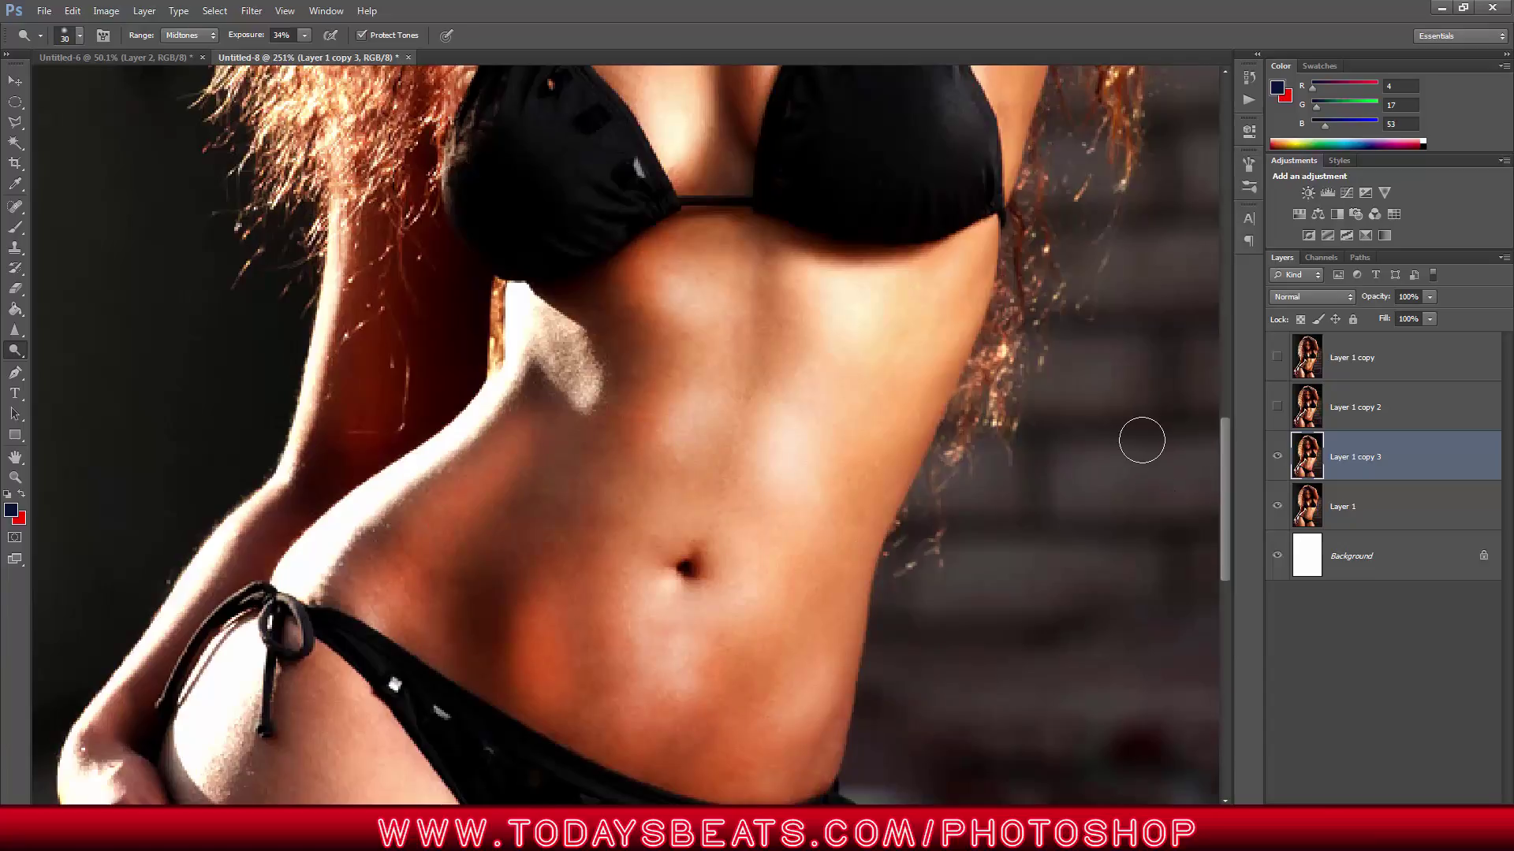
left_click_drag(623, 372, 586, 416)
left_click_drag(1222, 473, 1222, 533)
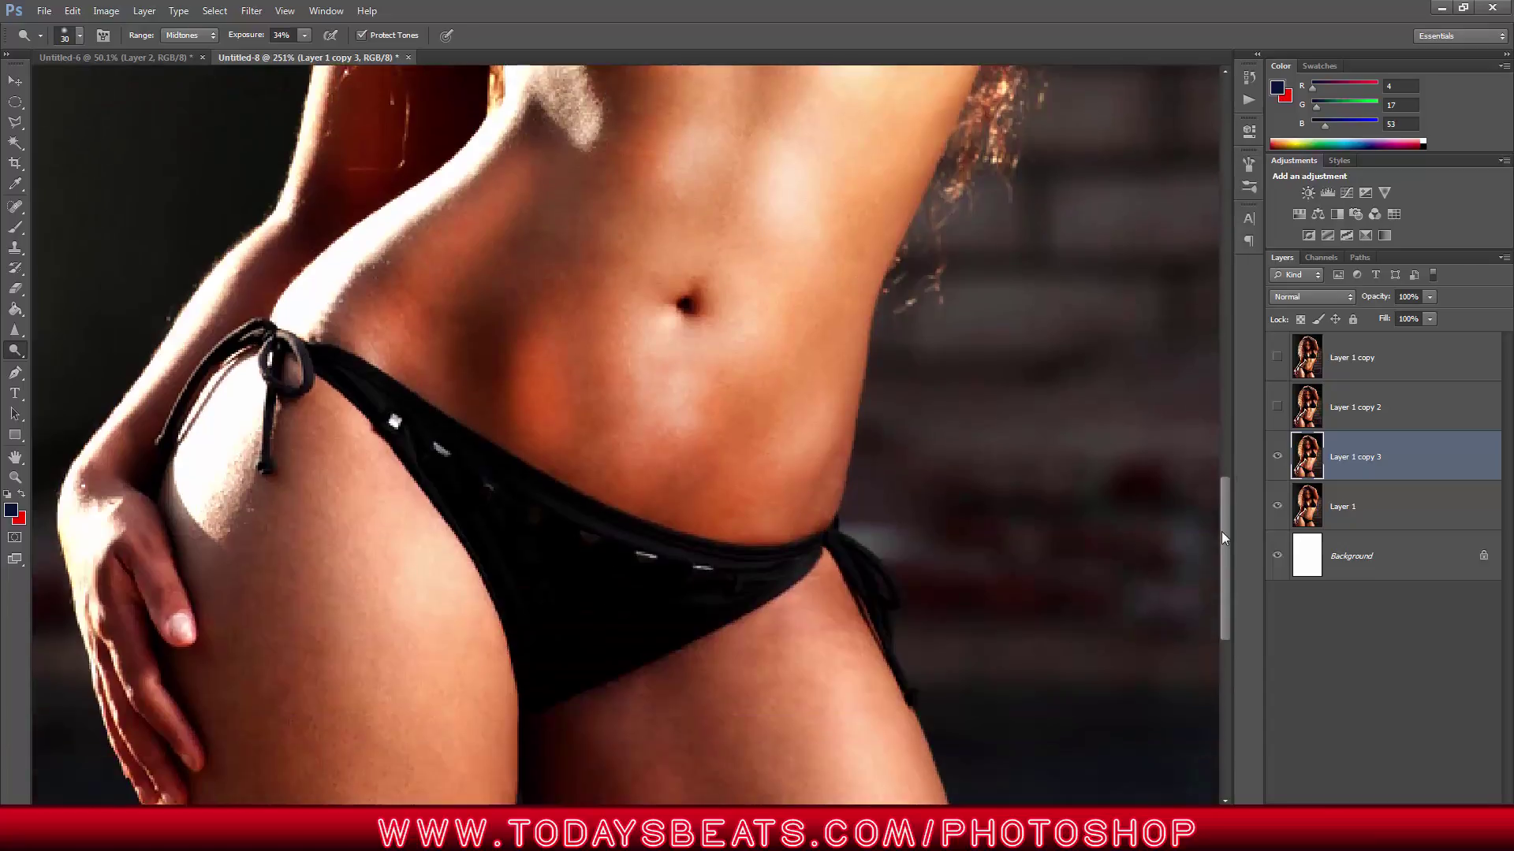
mouse_move(797, 478)
left_mouse_down()
mouse_move(818, 415)
mouse_move(797, 481)
left_mouse_up()
- Enlarge the Dodge brush to 45 and brighten the highlights on both thighs
left_click_drag(1230, 555, 1231, 601)
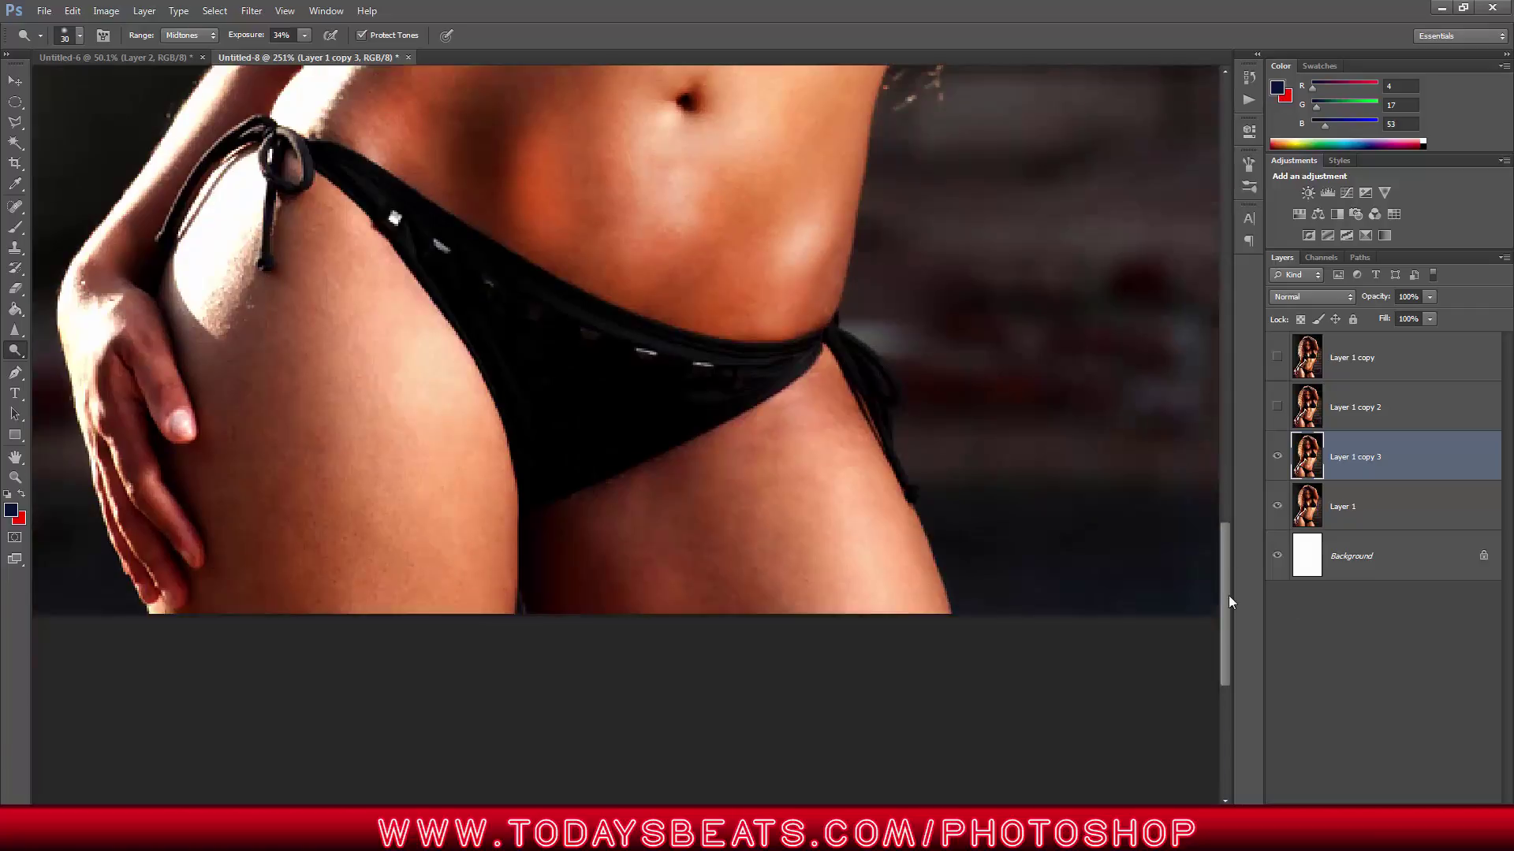
key("bracketright")
mouse_move(794, 423)
left_mouse_down()
mouse_move(899, 645)
mouse_move(805, 442)
mouse_move(762, 481)
left_mouse_up()
mouse_move(449, 618)
left_mouse_down()
mouse_move(702, 654)
mouse_move(707, 564)
mouse_move(636, 565)
mouse_move(695, 684)
mouse_move(662, 585)
mouse_move(669, 605)
mouse_move(632, 543)
mouse_move(664, 632)
mouse_move(621, 542)
mouse_move(731, 655)
mouse_move(639, 519)
mouse_move(638, 664)
mouse_move(477, 703)
mouse_move(245, 518)
mouse_move(325, 493)
mouse_move(376, 465)
left_mouse_up()
key("ctrl+0")
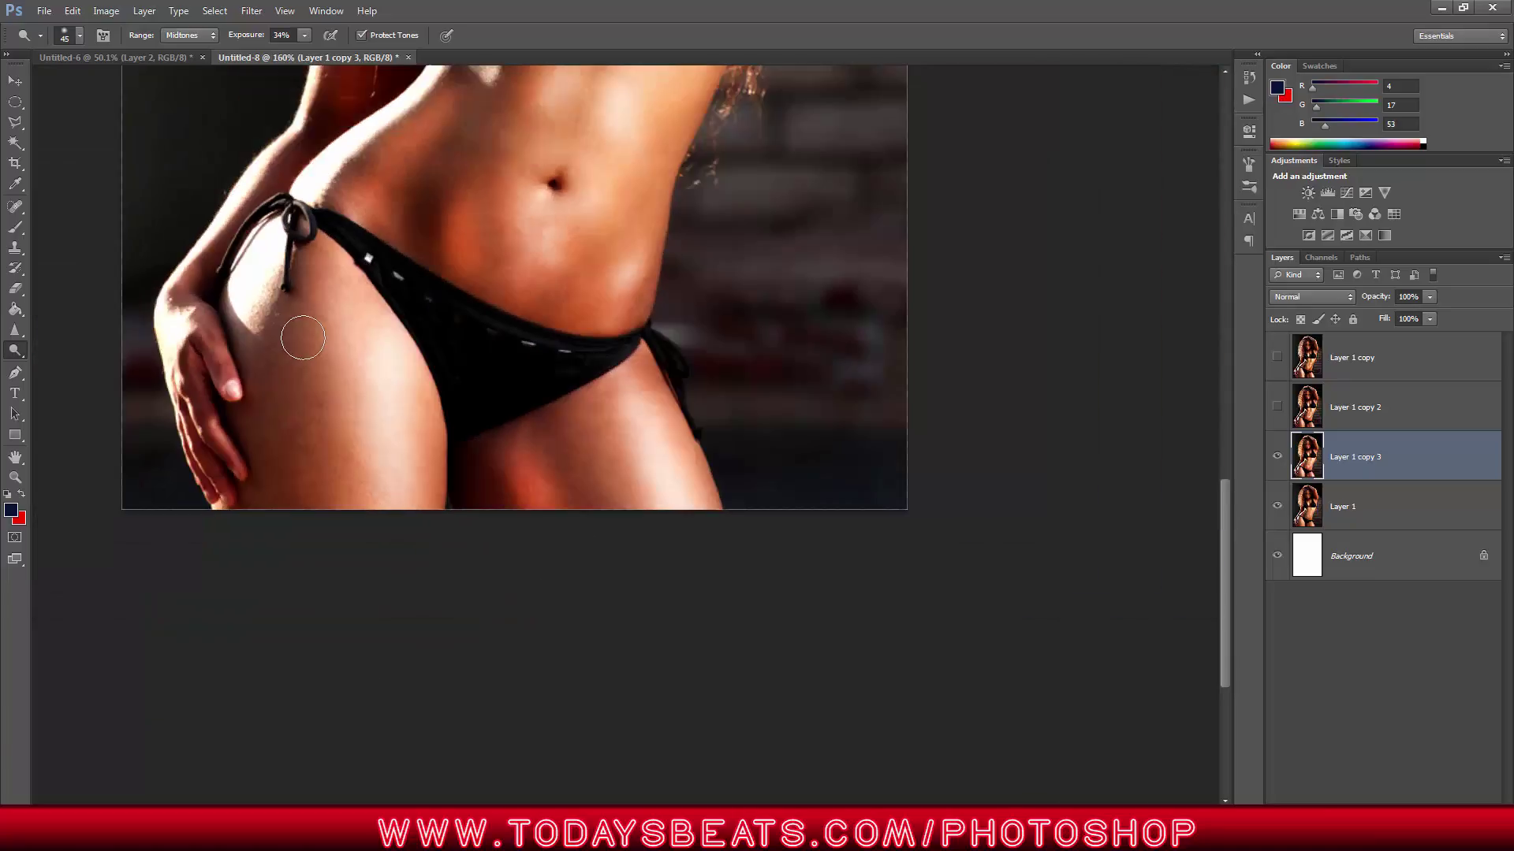
key("ctrl+minus")
key("ctrl+plus")
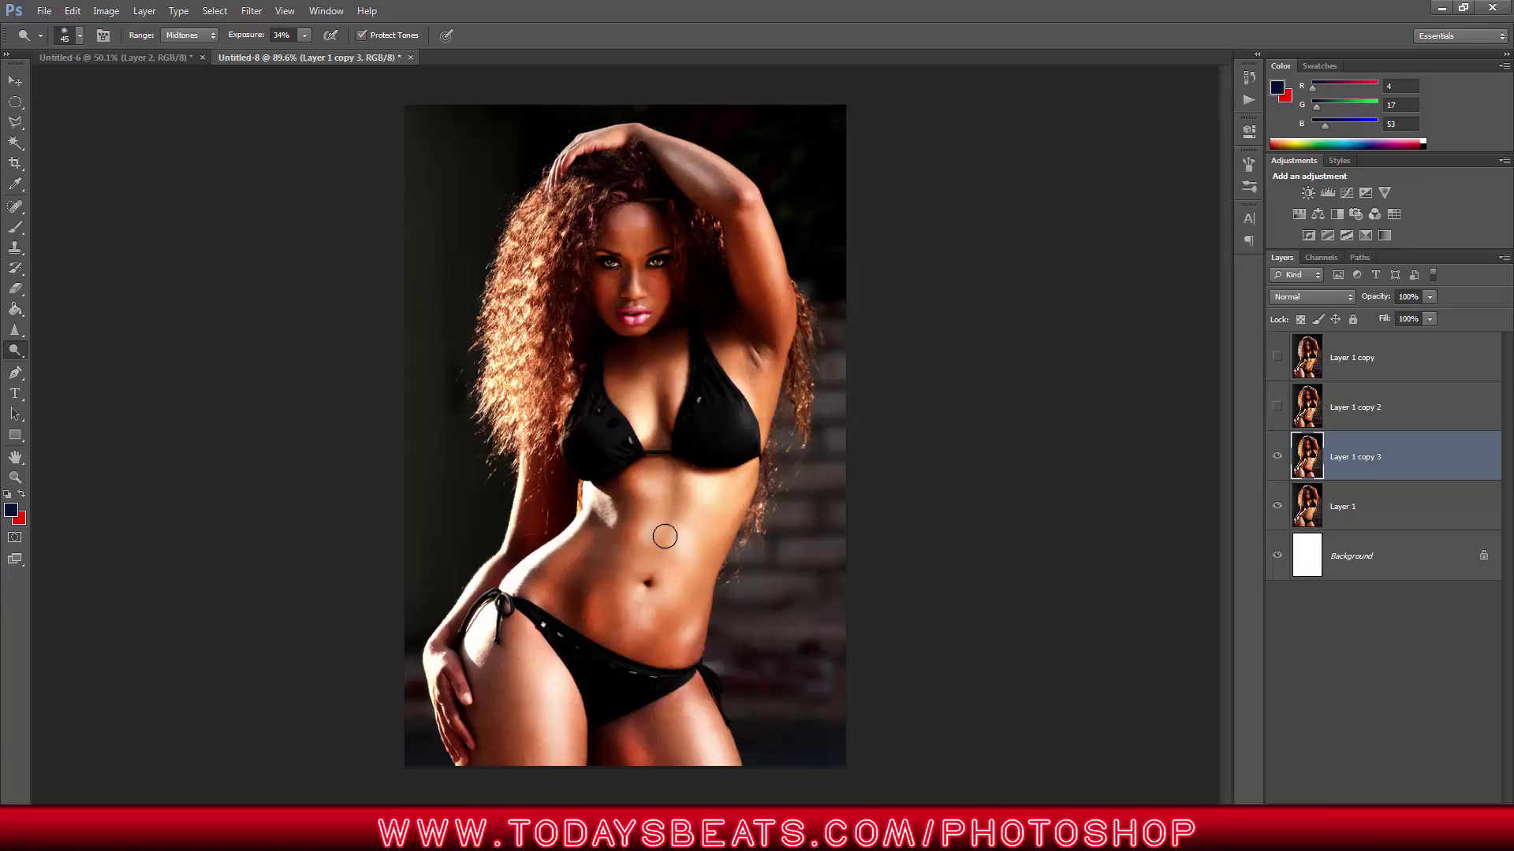
- Switch to the Burn tool with brush size 45 and 16% exposure, and darken the shadows along the raised arm
left_click(16, 353)
left_click(80, 363)
scroll(785, 193, "up", 5)
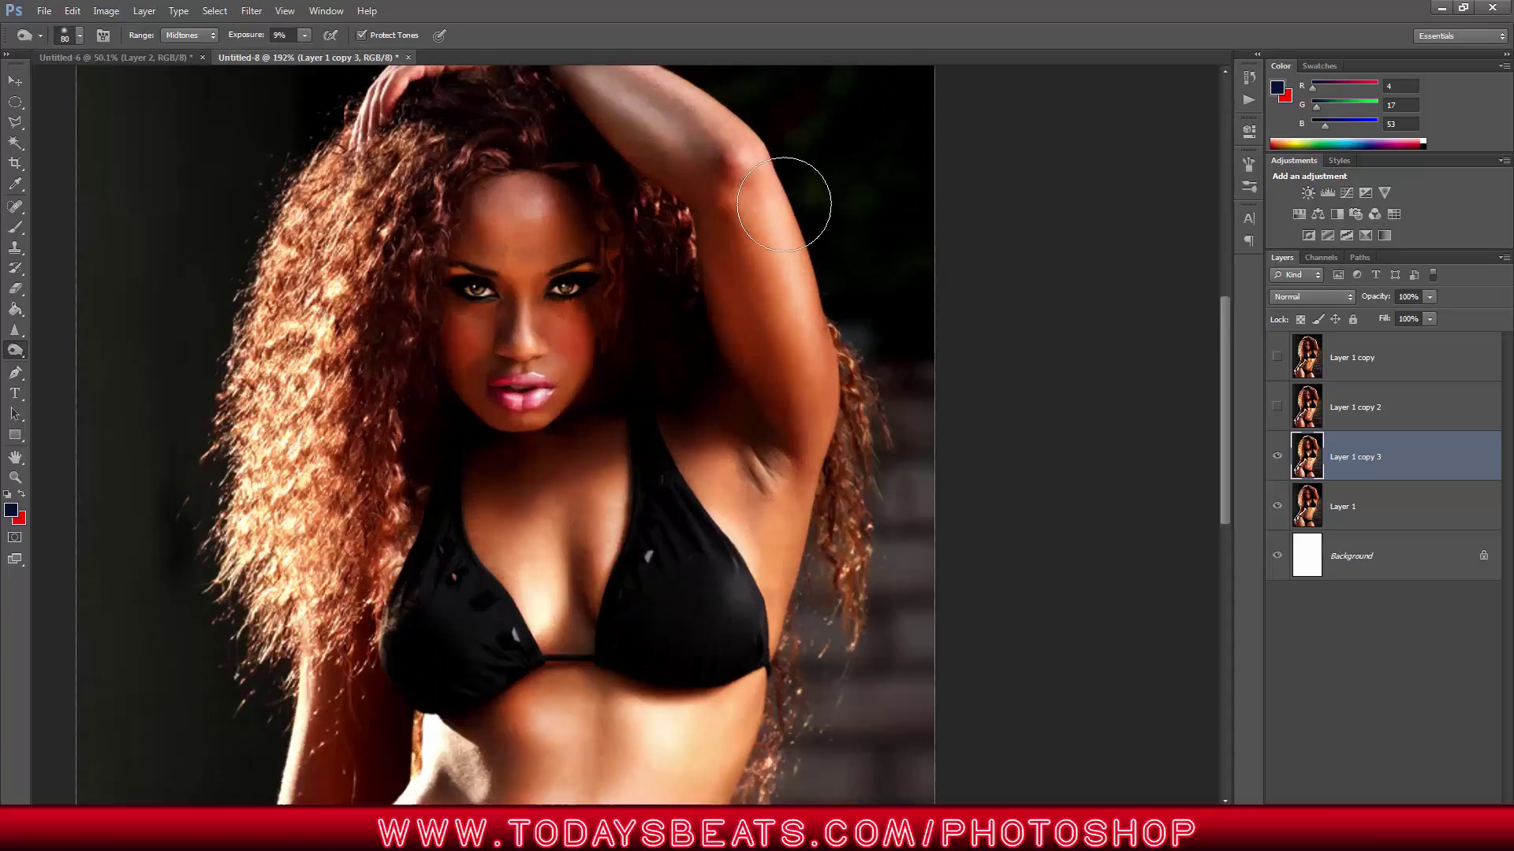
left_click_drag(1227, 420, 1222, 347)
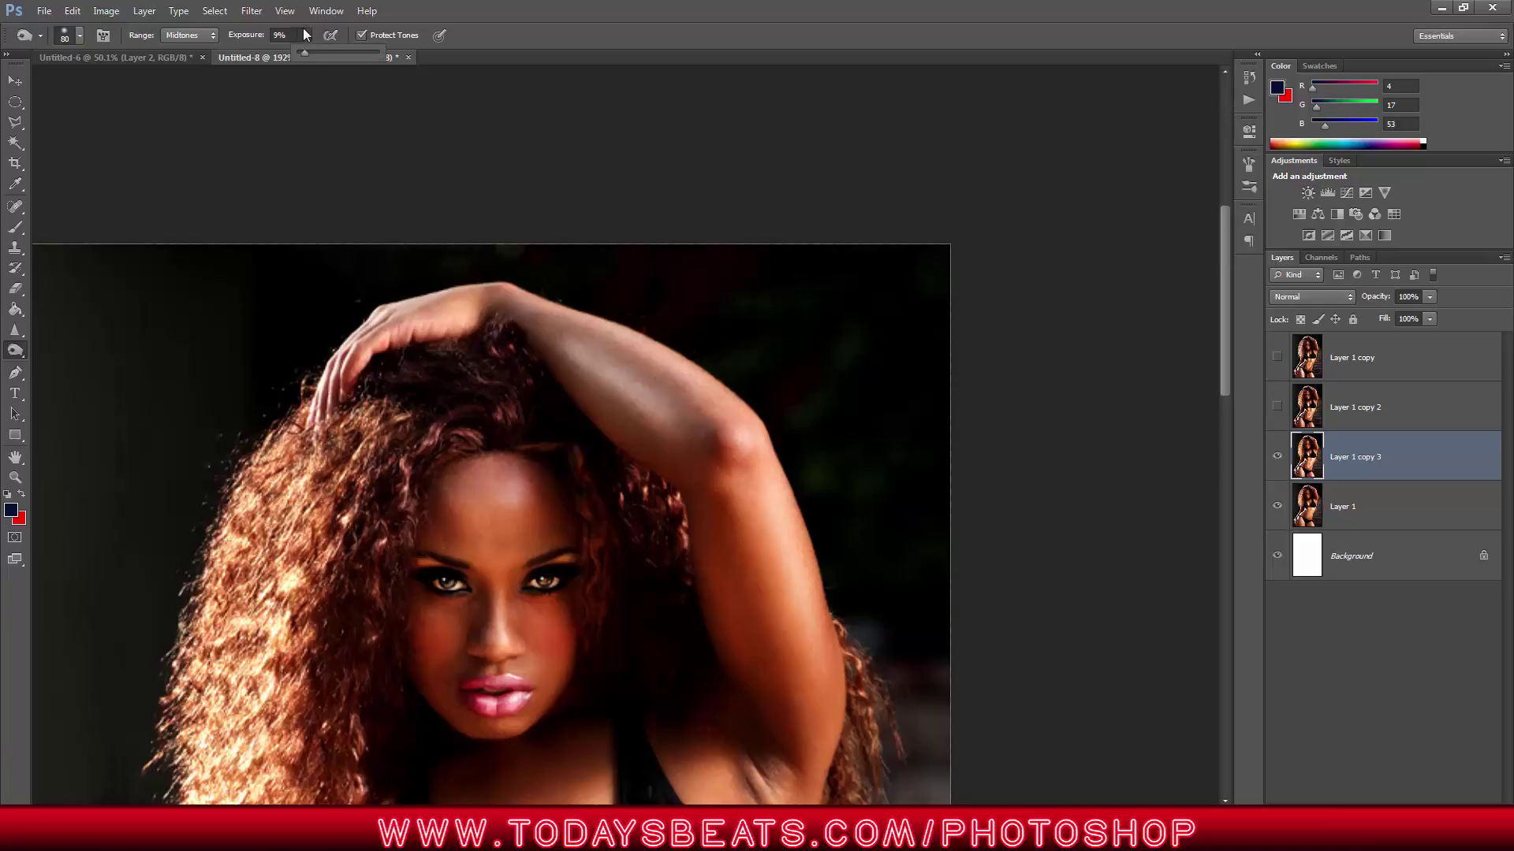
left_click_drag(309, 55, 313, 55)
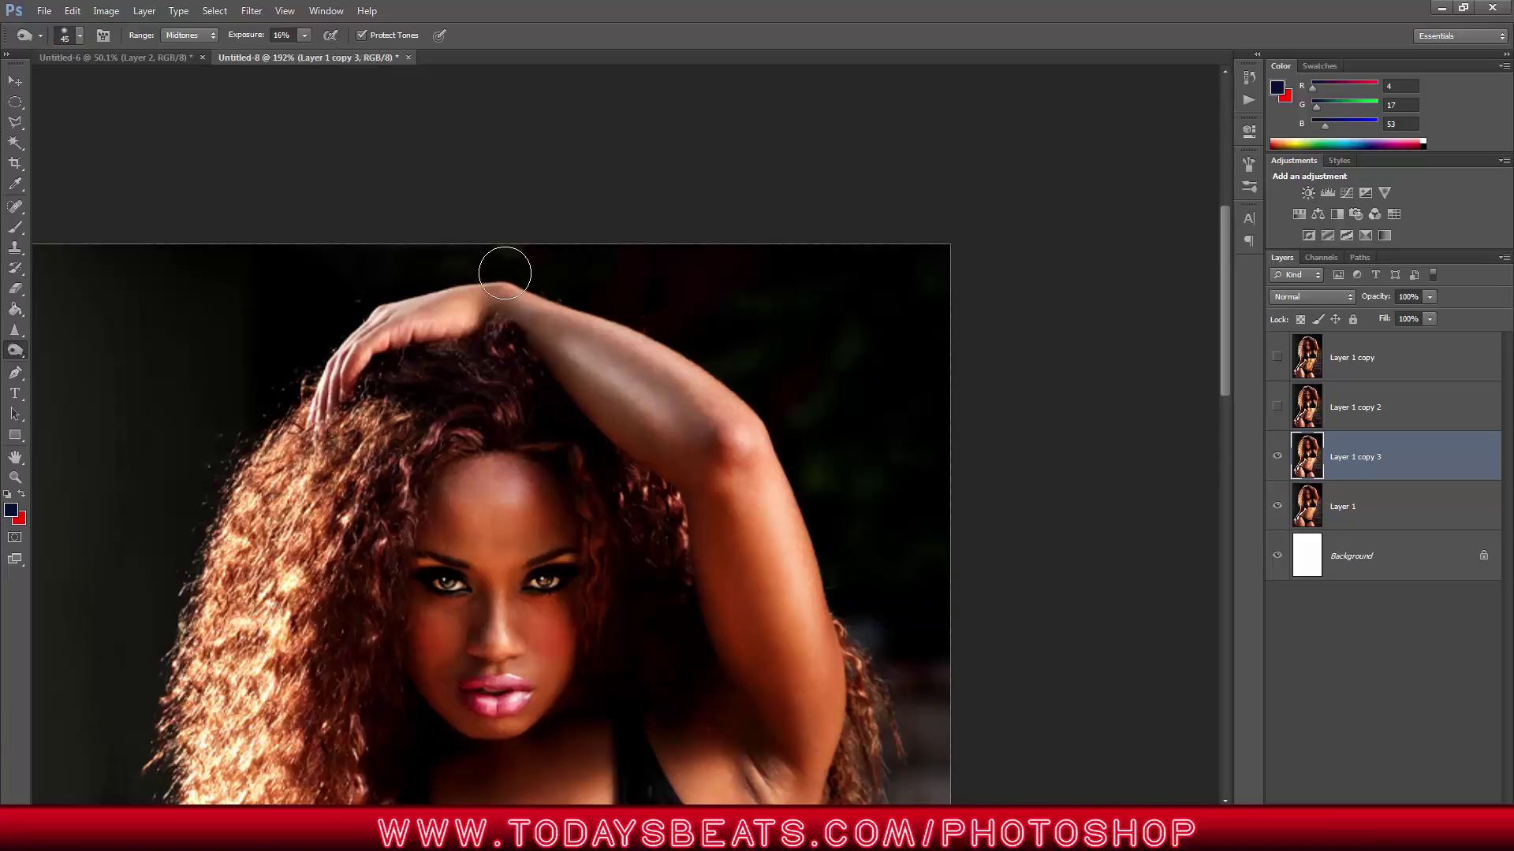
left_click_drag(505, 273, 727, 439)
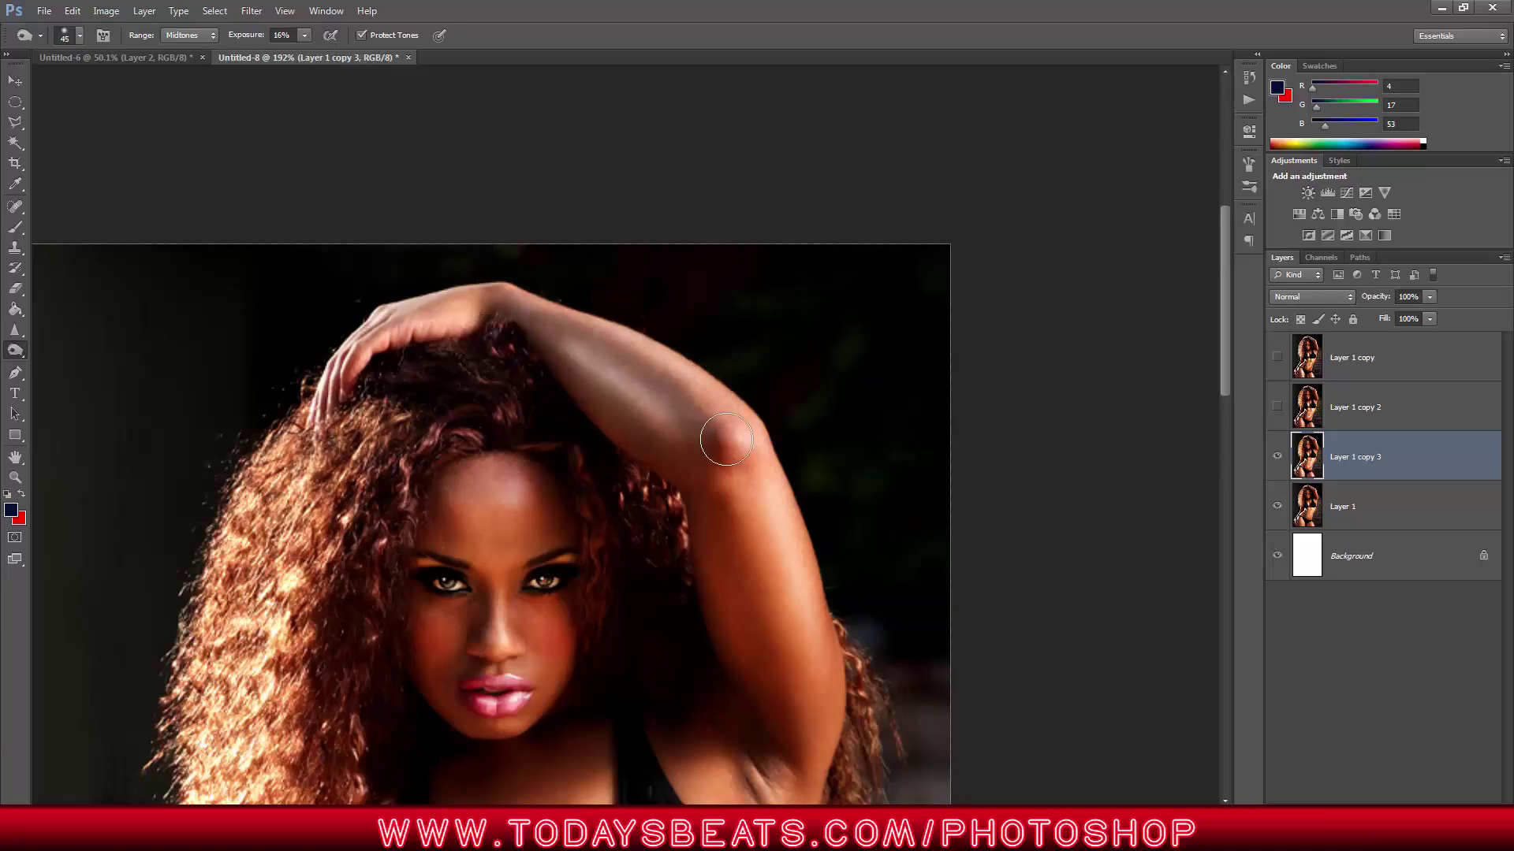
left_click_drag(721, 518, 781, 676)
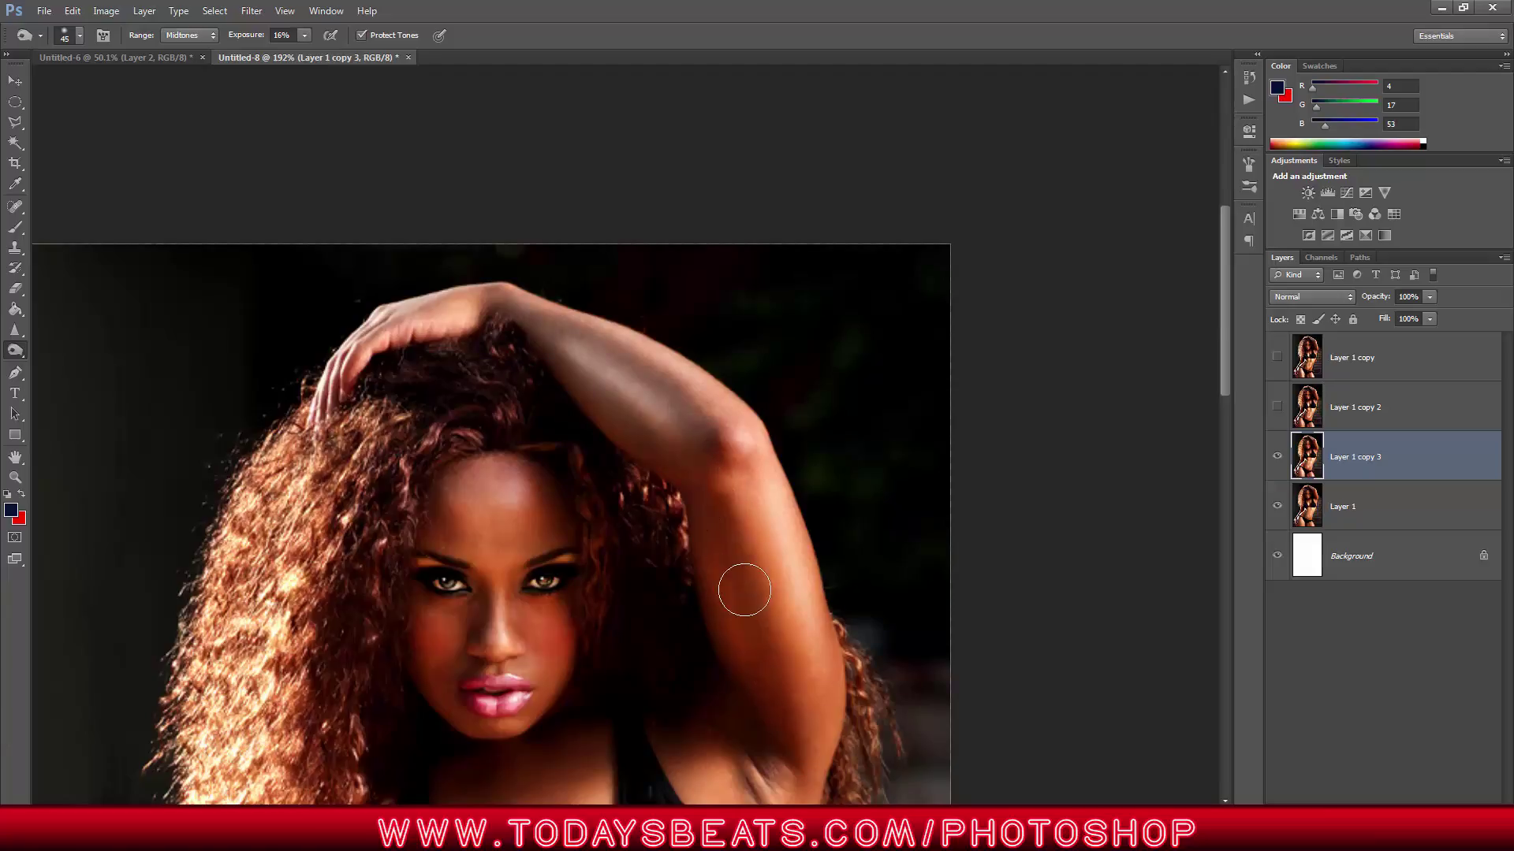
left_click_drag(747, 507, 759, 520)
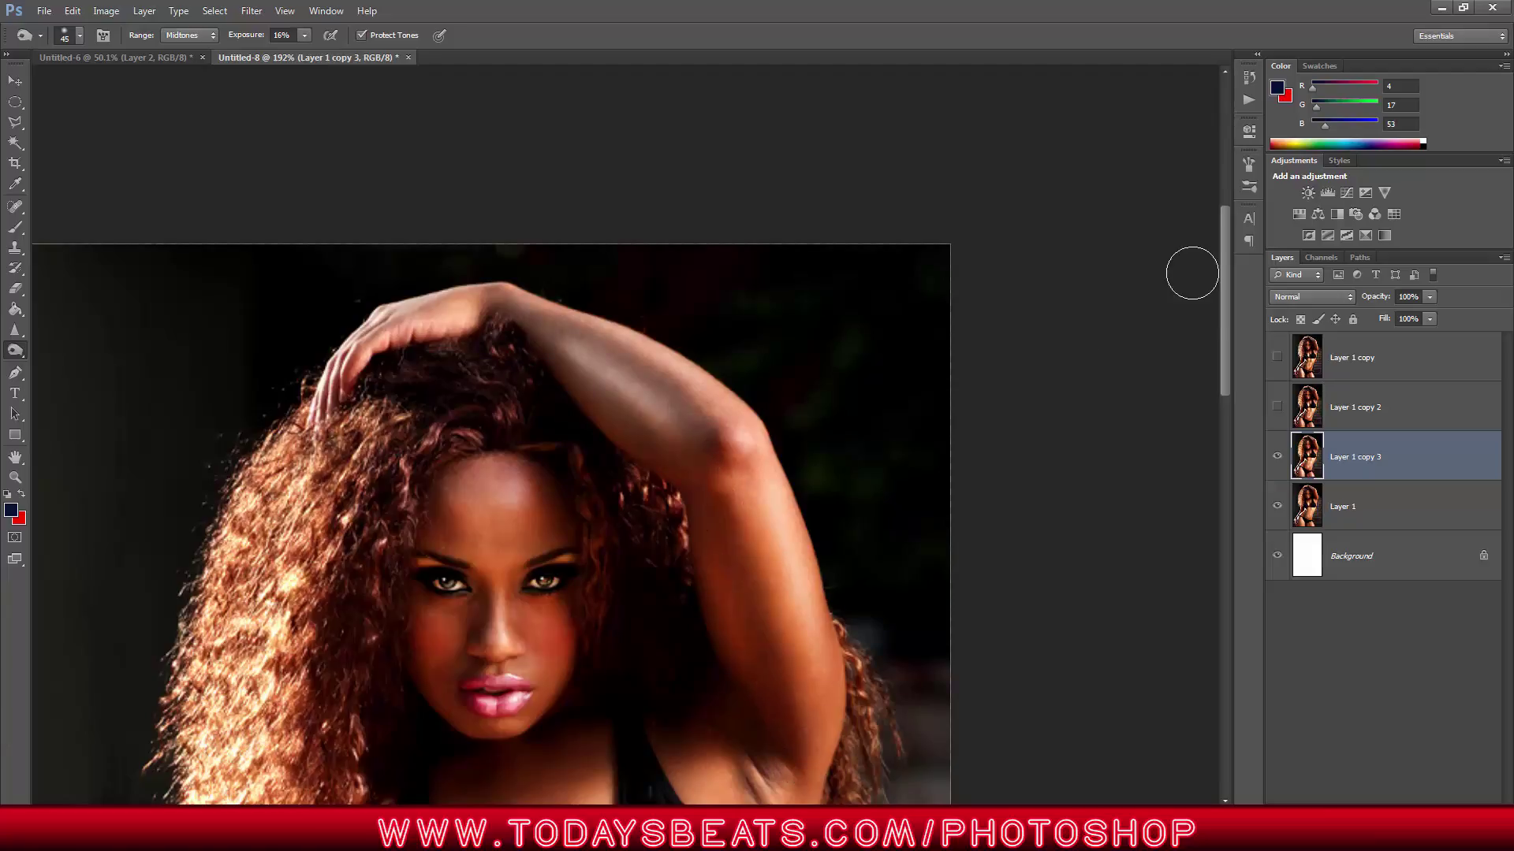
- Toggle the visibility of Layer 1 copy 3 to compare the retouched image with the layer beneath
mouse_move(1228, 254)
left_mouse_down()
mouse_move(1225, 306)
mouse_move(1226, 286)
left_mouse_up()
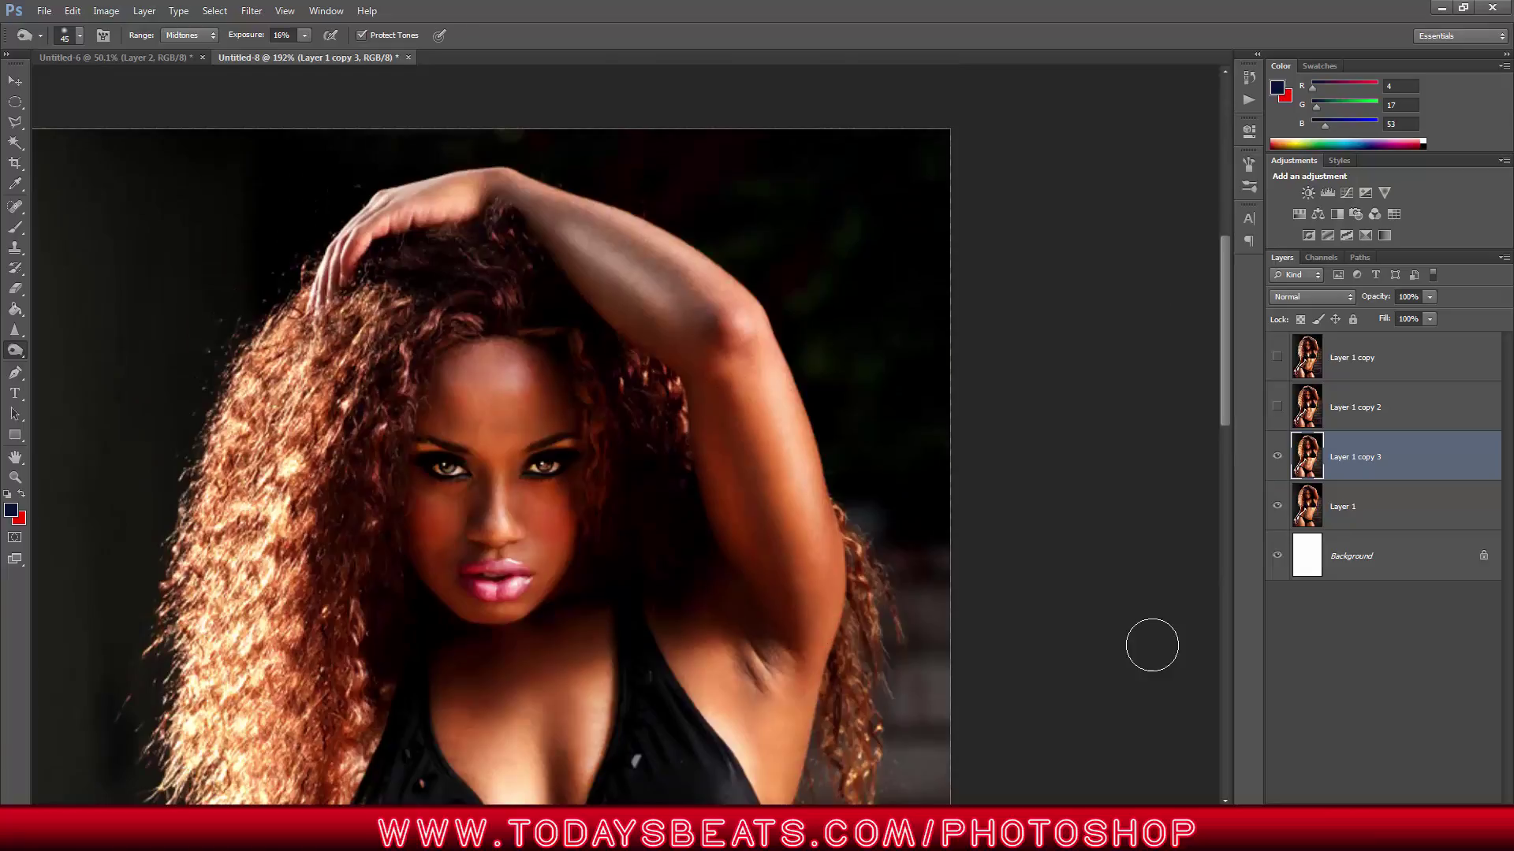
left_click(1277, 458)
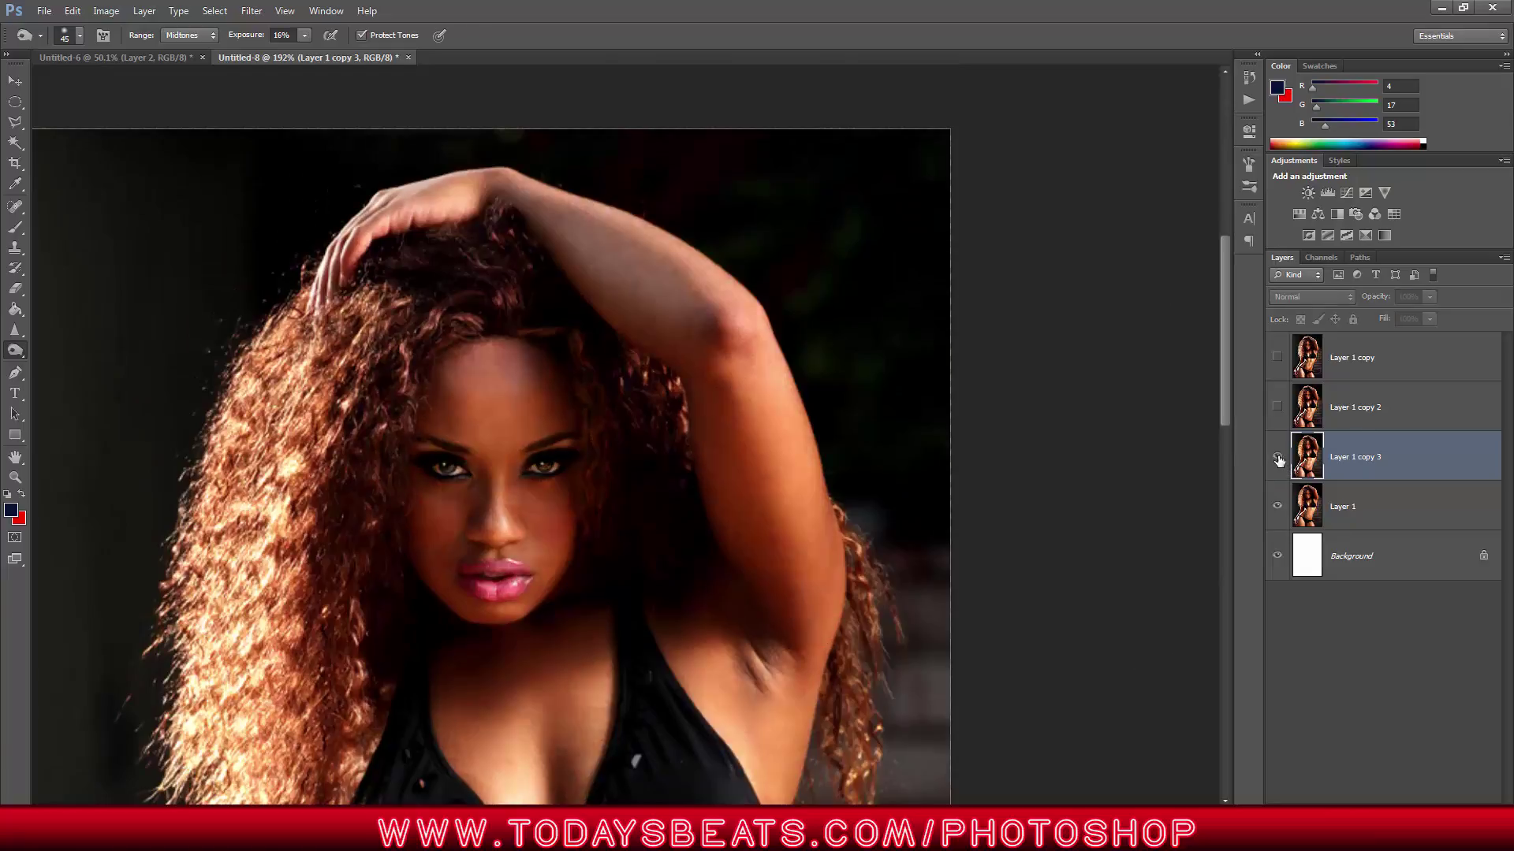
left_click(1277, 458)
left_click(1278, 458)
left_click(1277, 458)
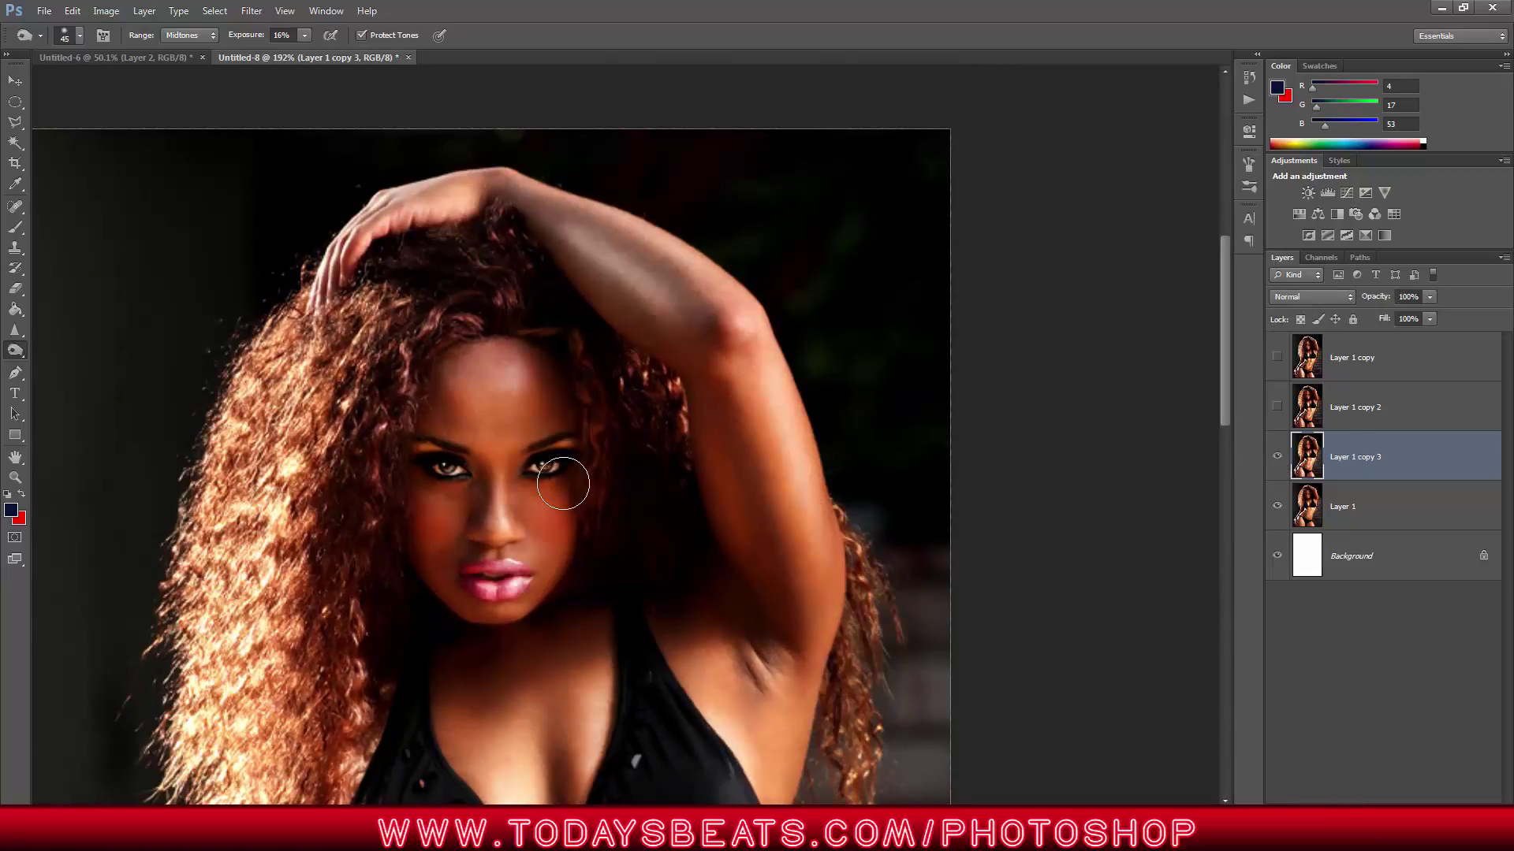
- Reduce the Burn brush from 25 to 9 and darken the shadows beside the nose and around the lips
scroll(525, 498, "up", 5)
key("bracketleft")
key("bracketleft")
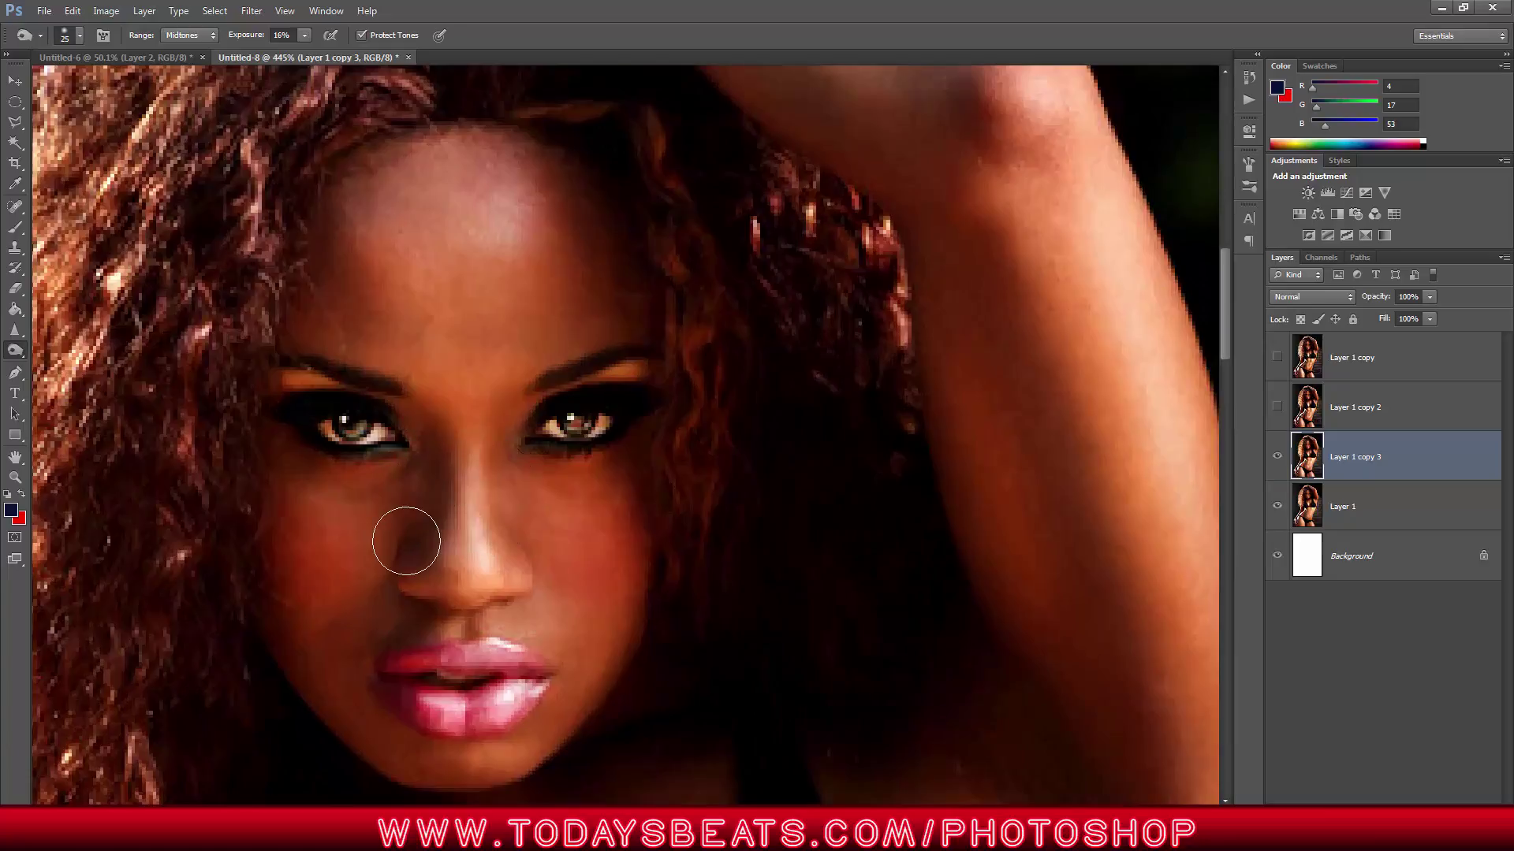
key("bracketleft")
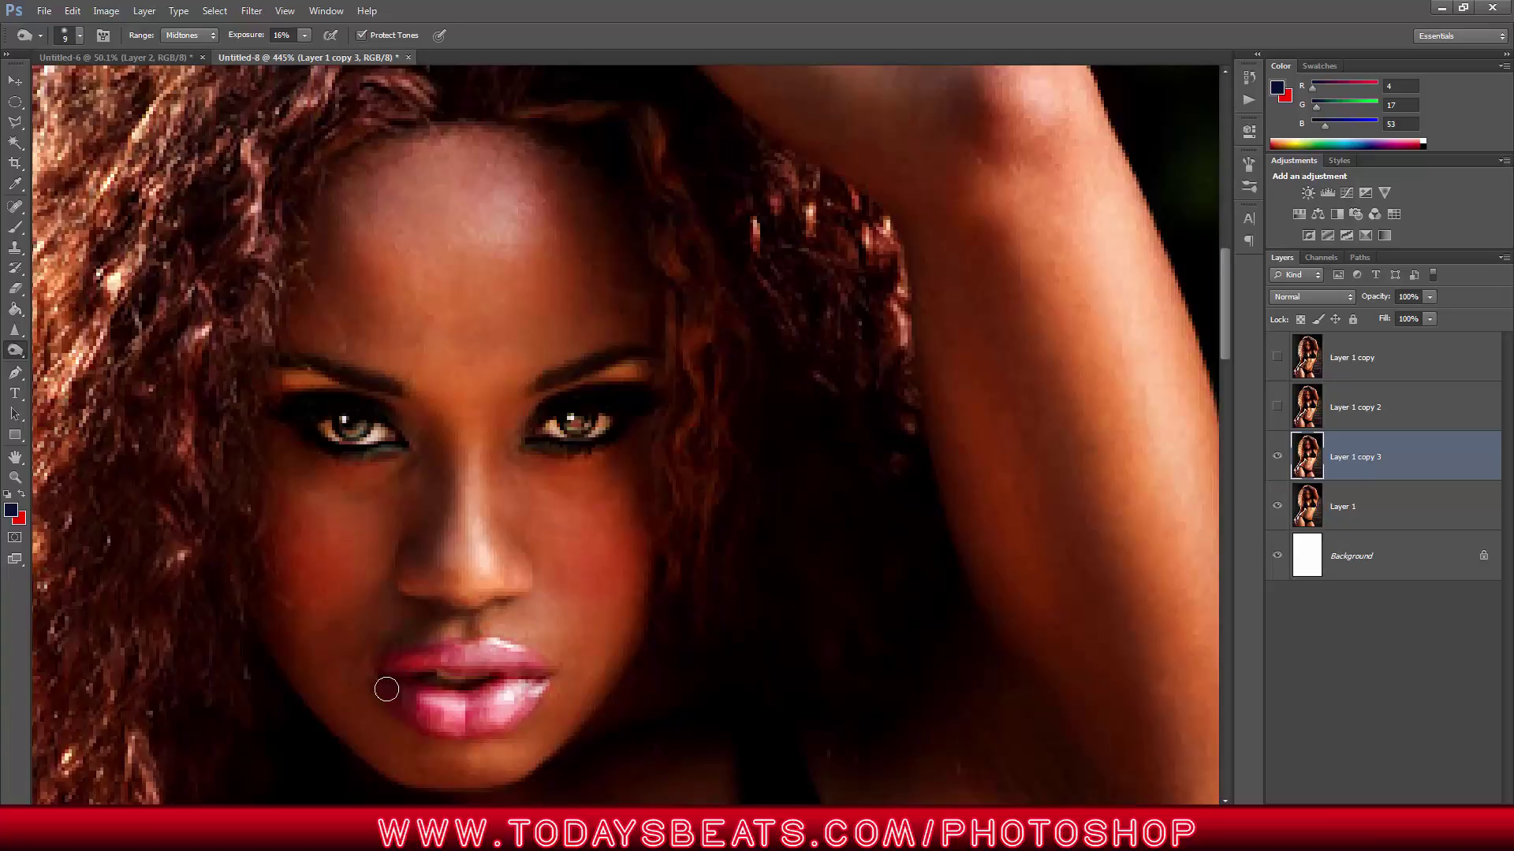
scroll(532, 715, "down", 5)
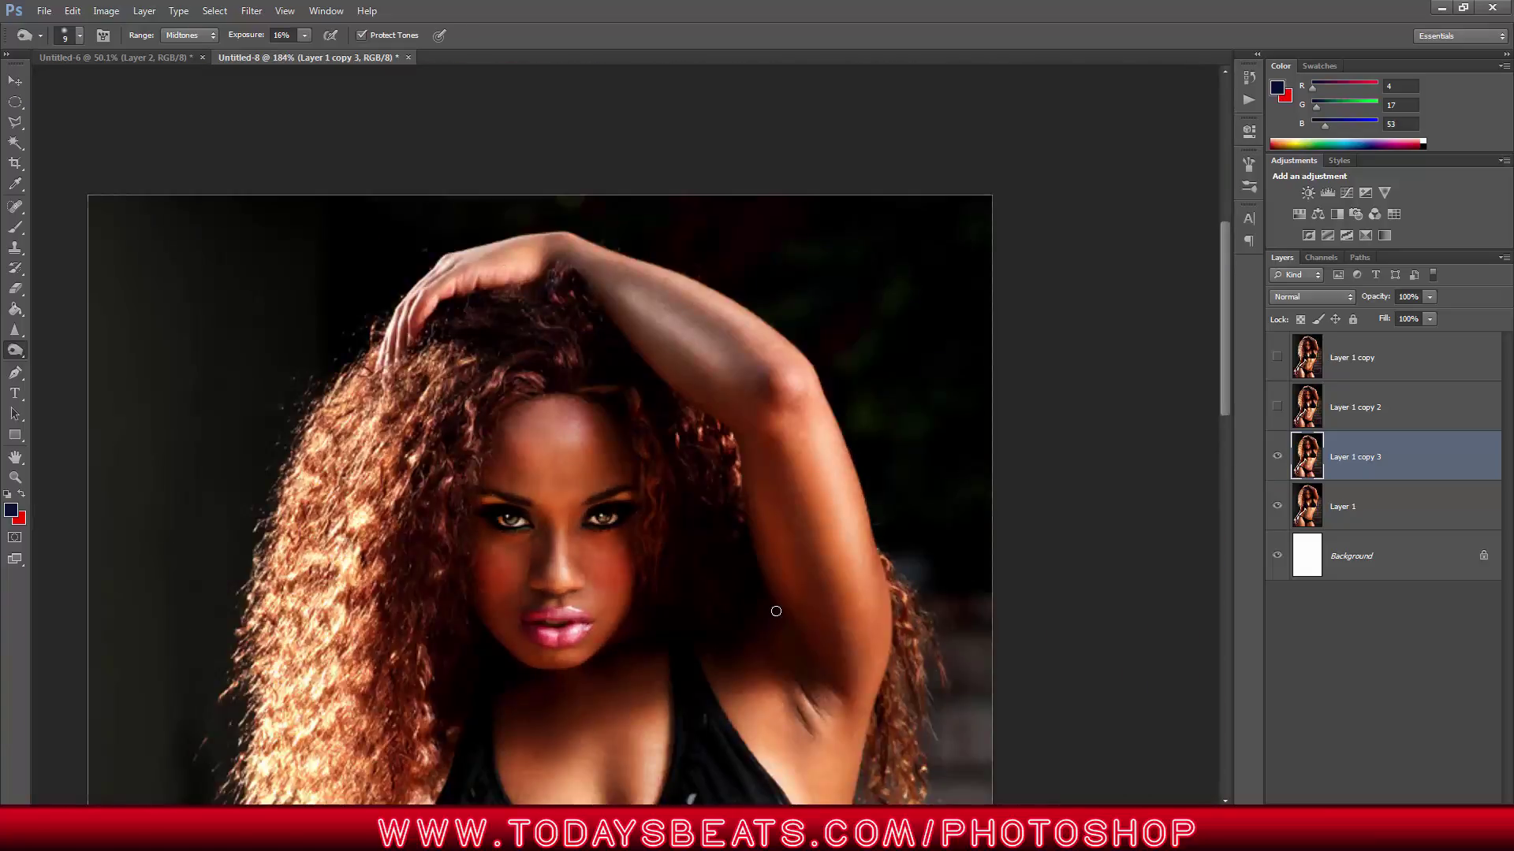
scroll(748, 612, "down", 2)
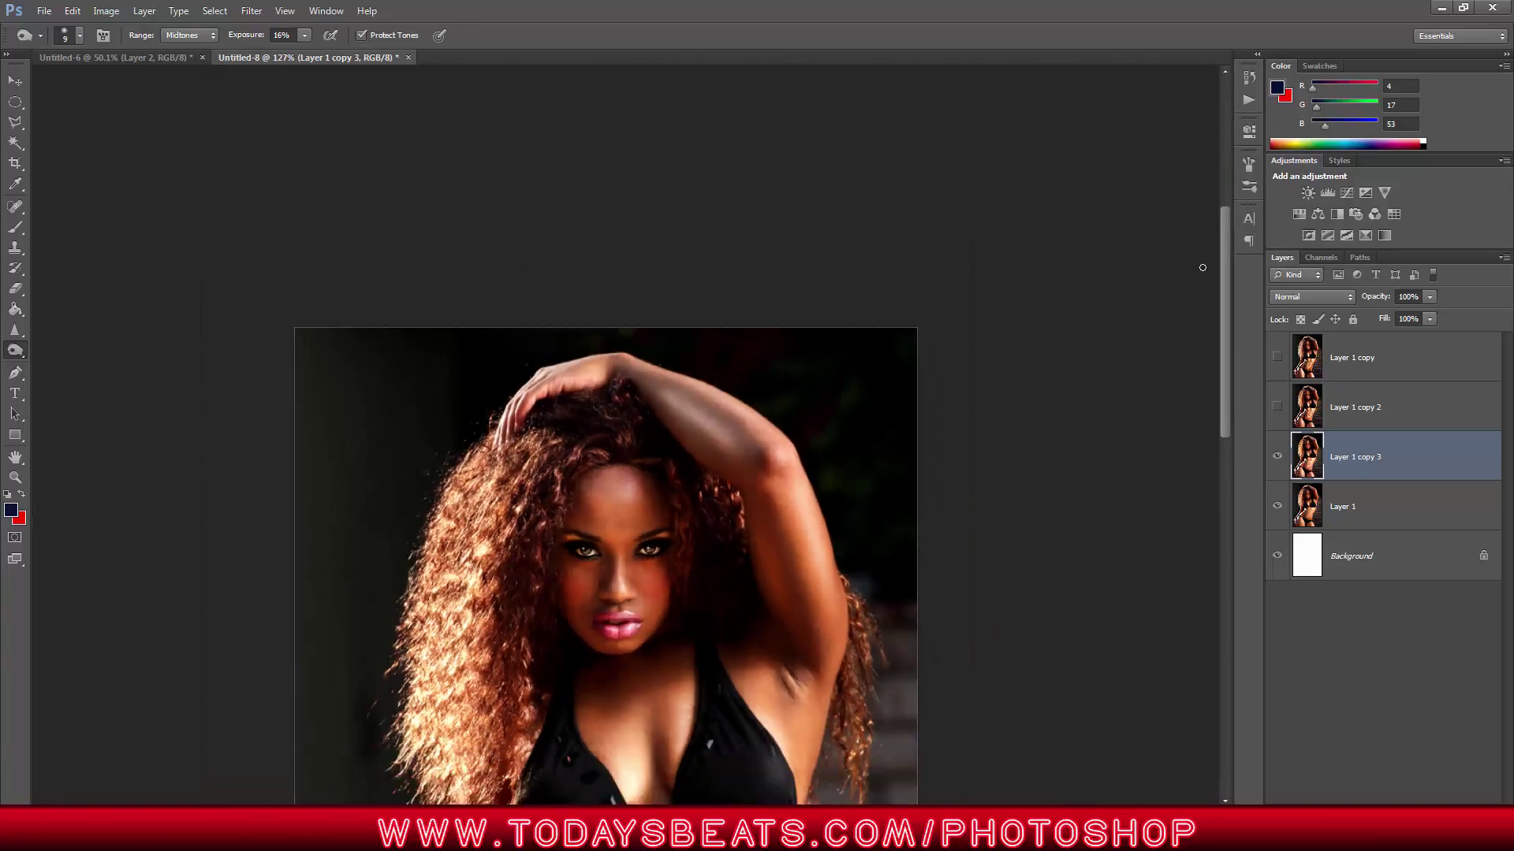
- Darken the chest and underarm shadows with the Burn brush at size 30, and toggle Layer 1 copy 3 to compare
left_click_drag(1223, 267, 1228, 351)
scroll(653, 574, "up", 4)
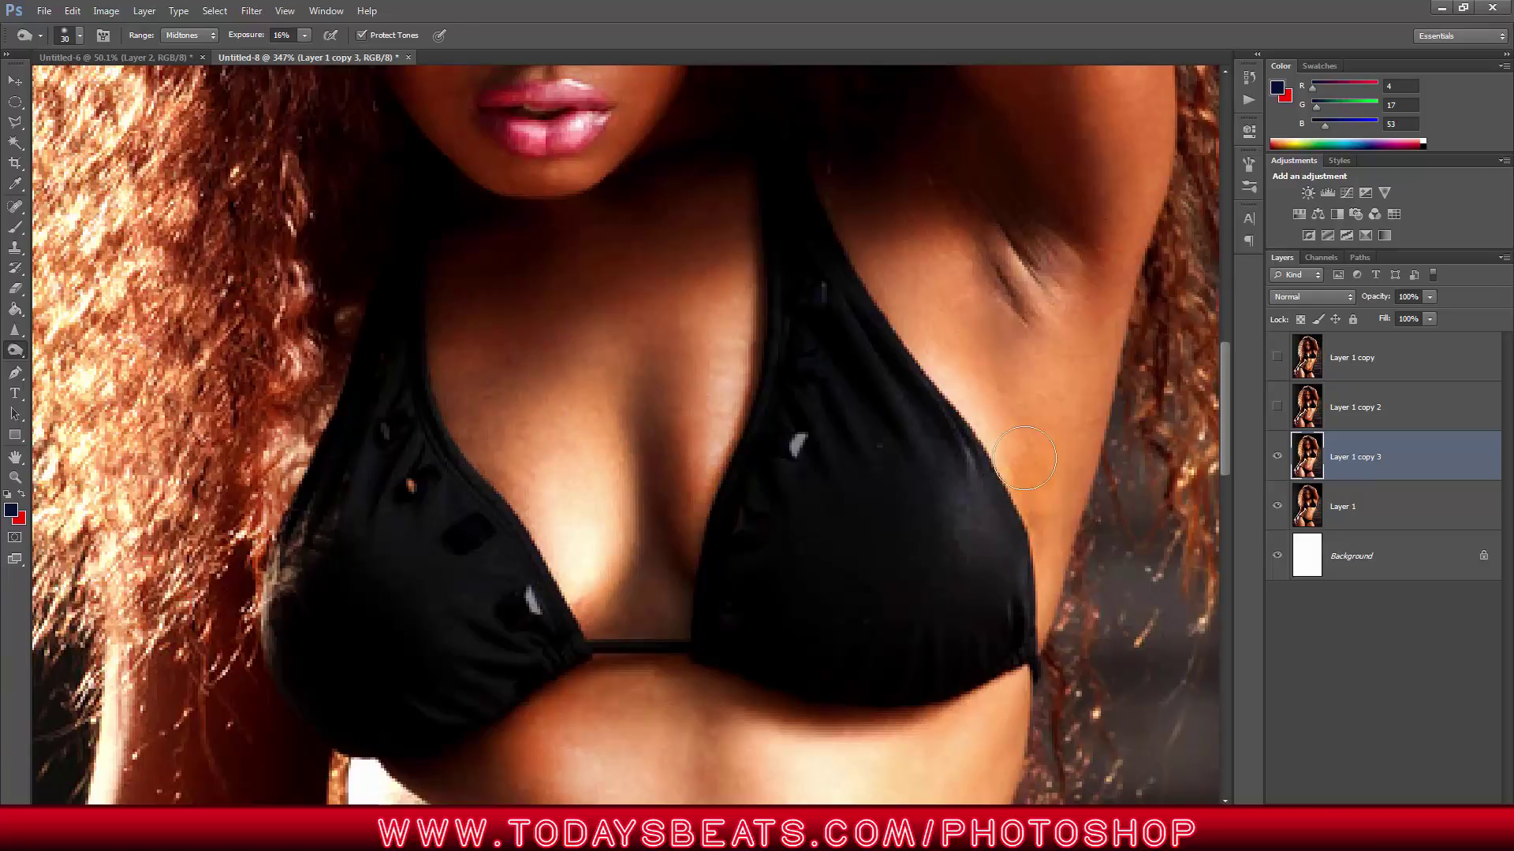
scroll(842, 408, "down", 5)
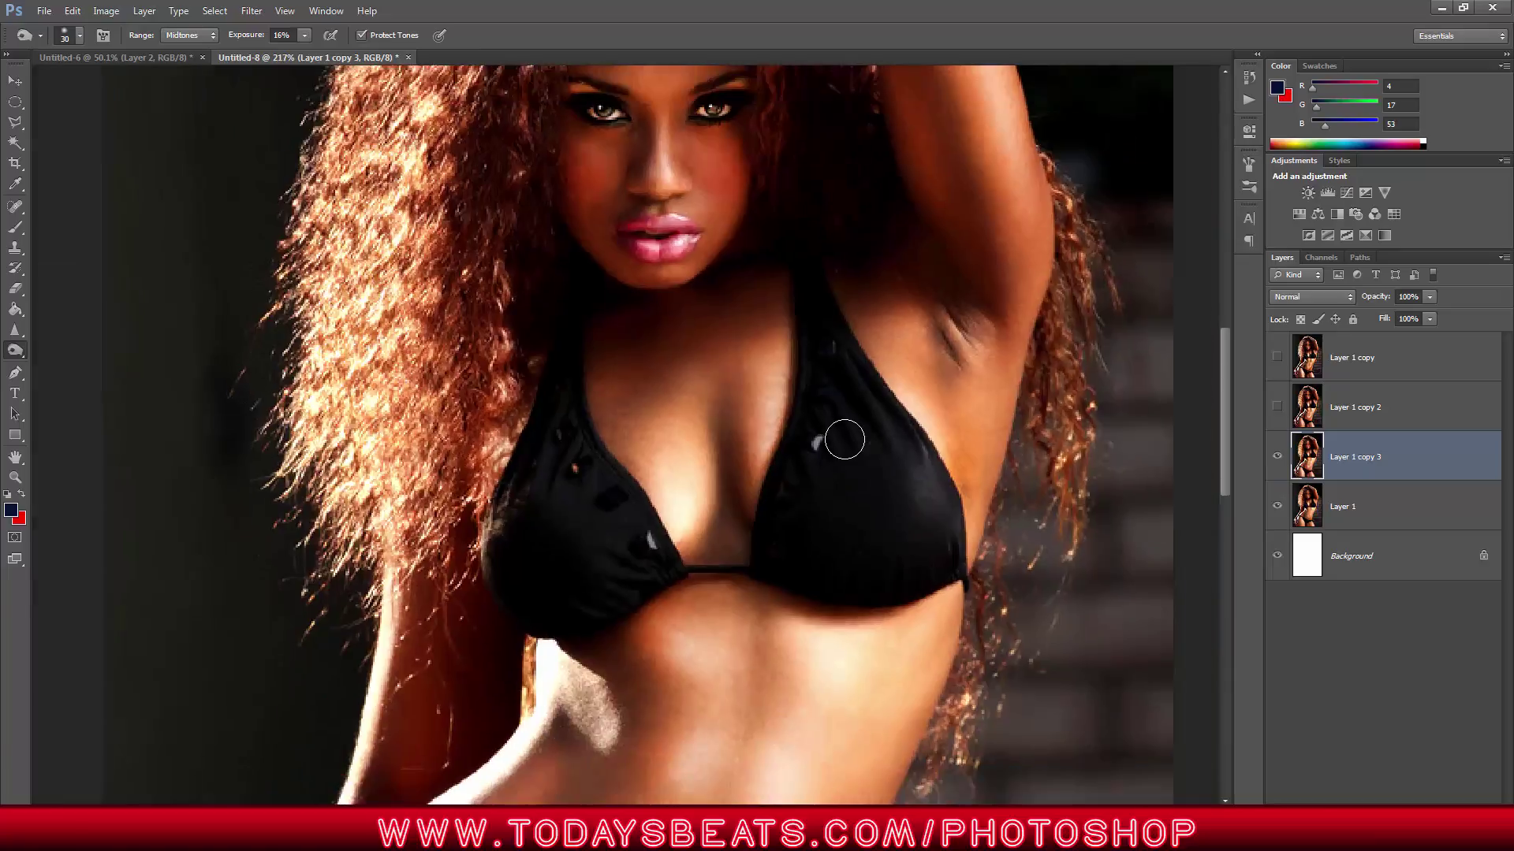
left_click(1277, 458)
left_click(1277, 459)
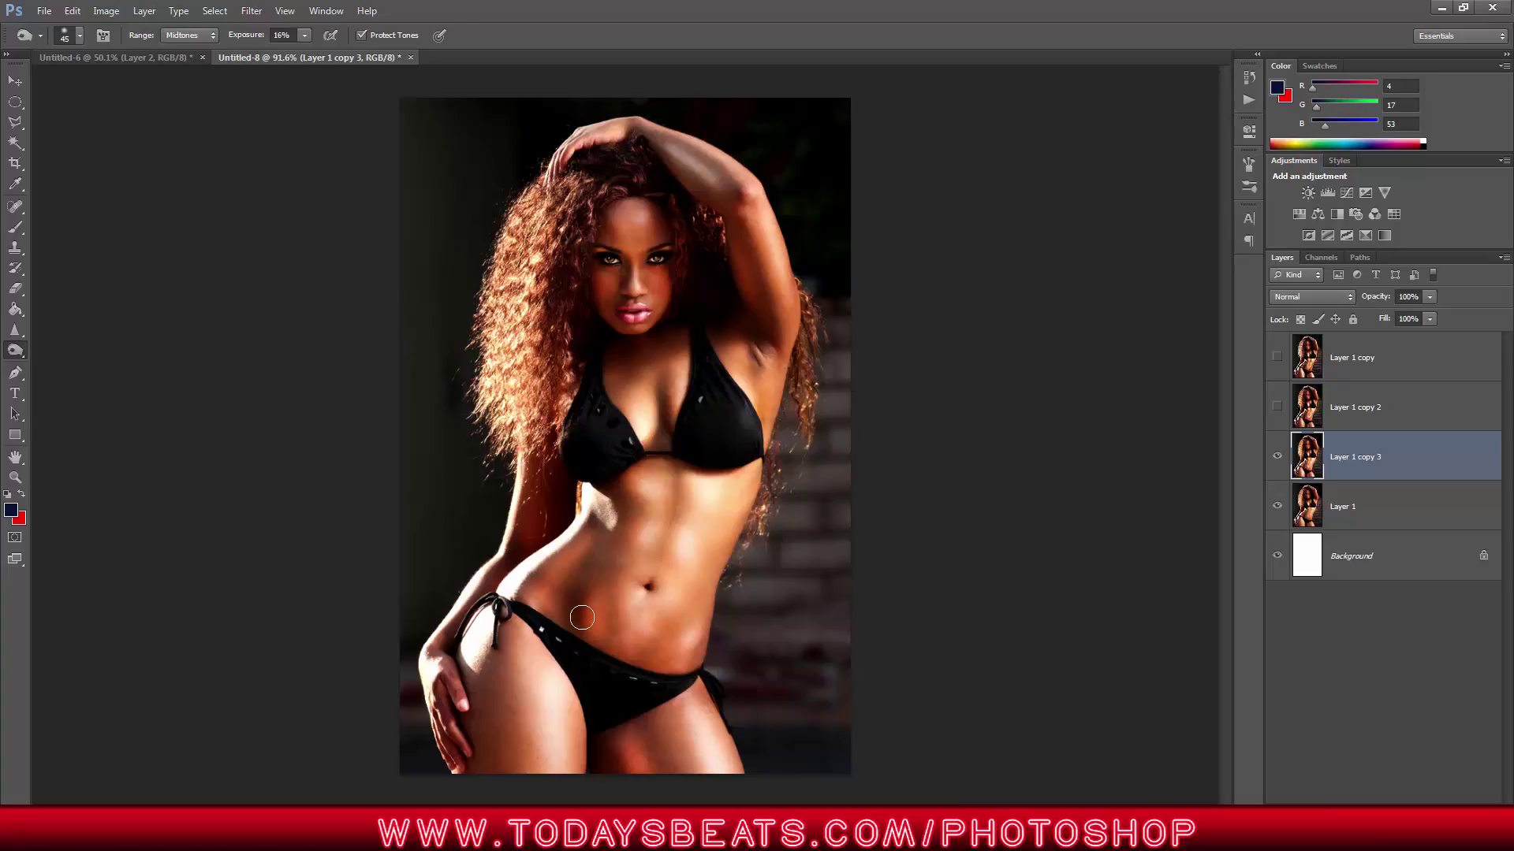
- Darken the shadows around the abdomen, waist and hips with the Burn brush, varying its size between 60 and 35
key("bracketleft")
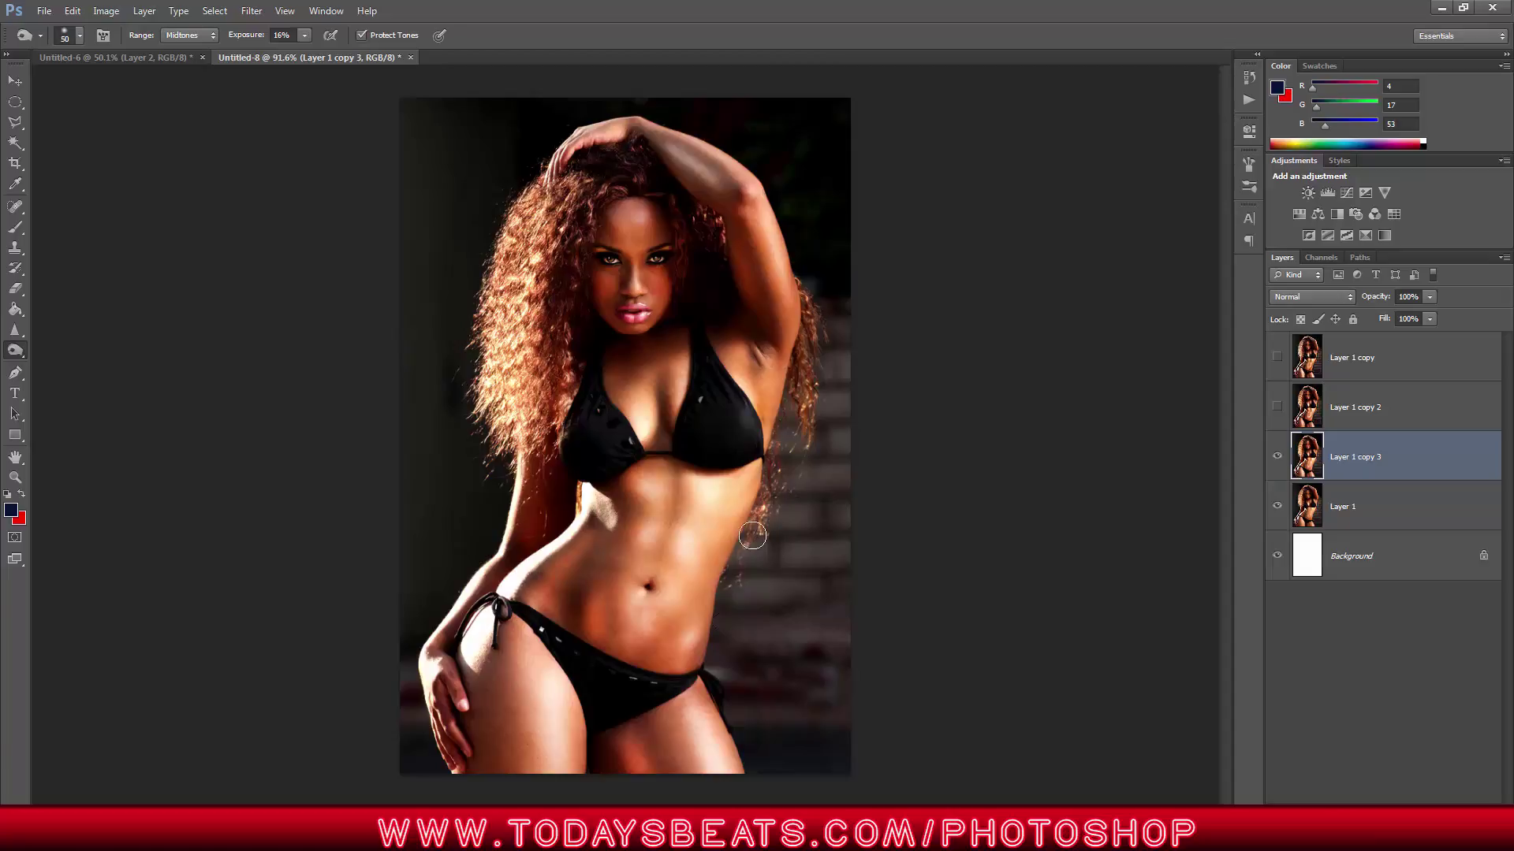
key("bracketright")
key("bracketright")
key("bracketright")
key("bracketright")
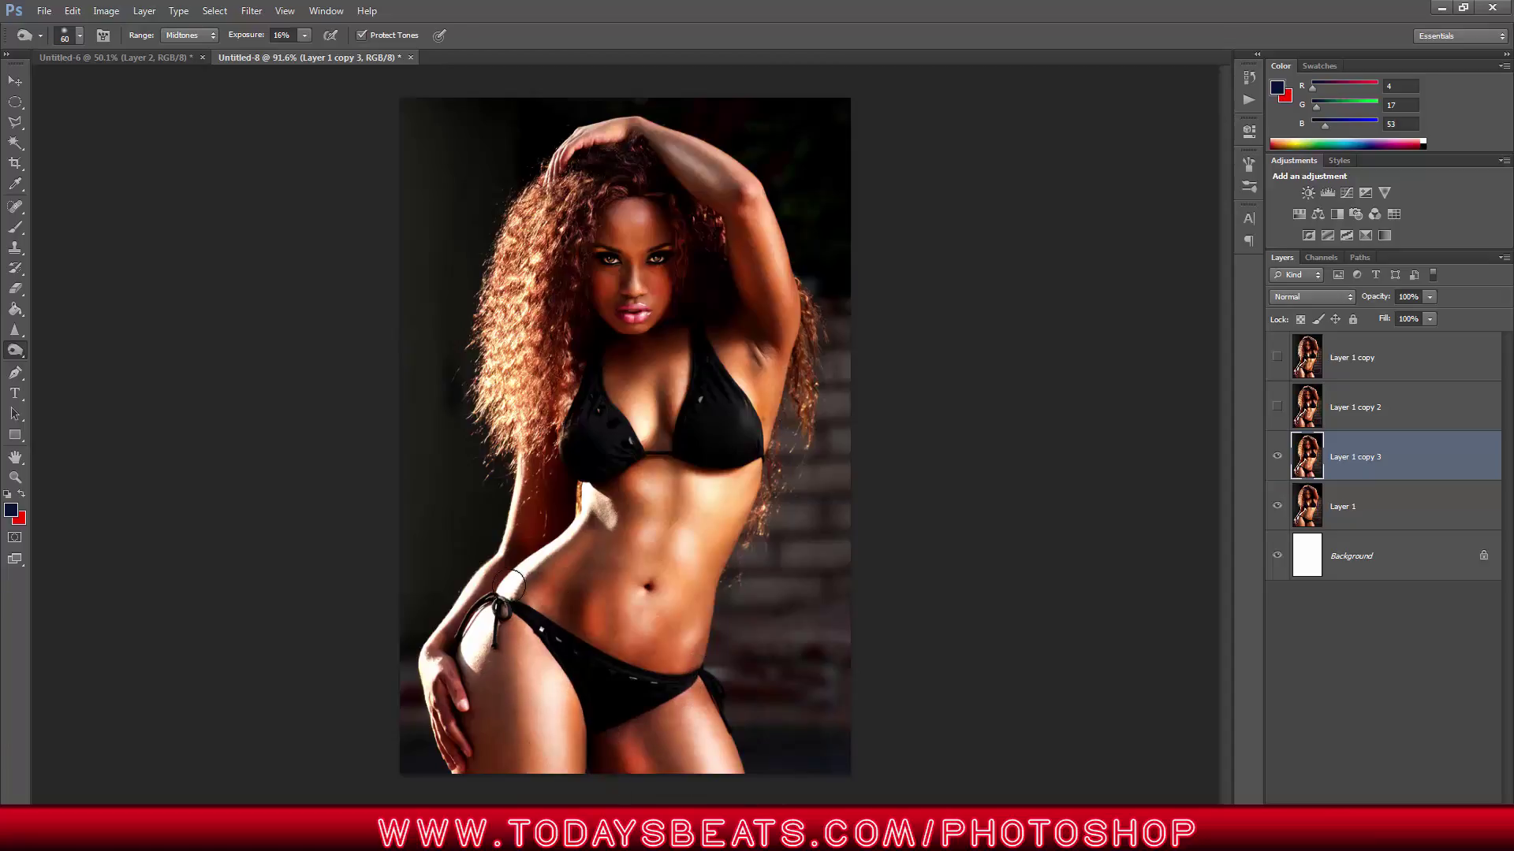
key("bracketleft")
key("bracketleft")
key("bracketleft")
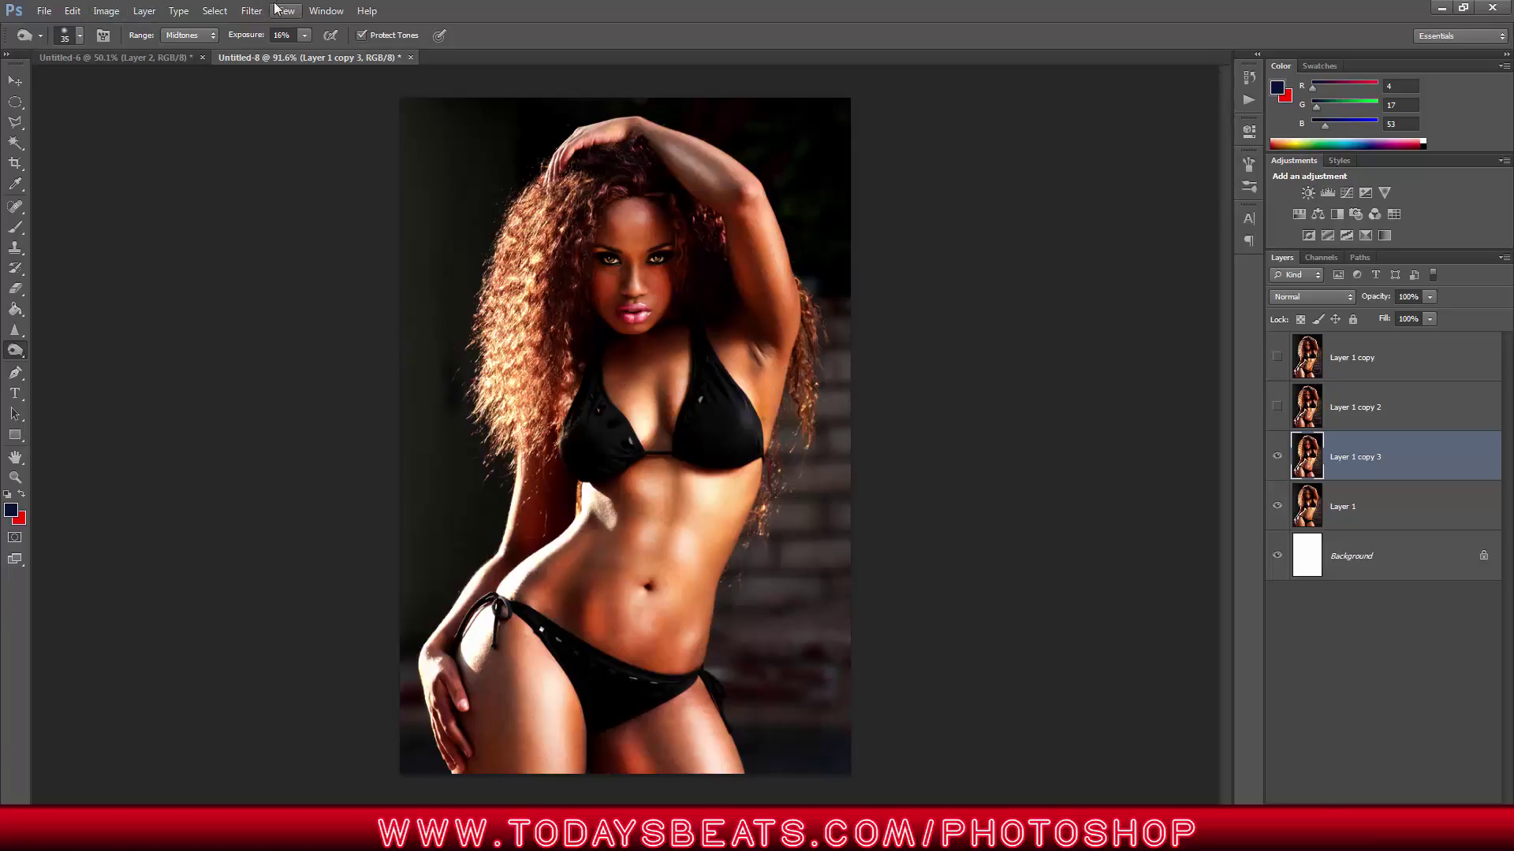
- Open the Topaz Detail filter for Layer 1 copy 3 and try the Feature Enhancement I and Feature Enhancement II presets
left_click(251, 12)
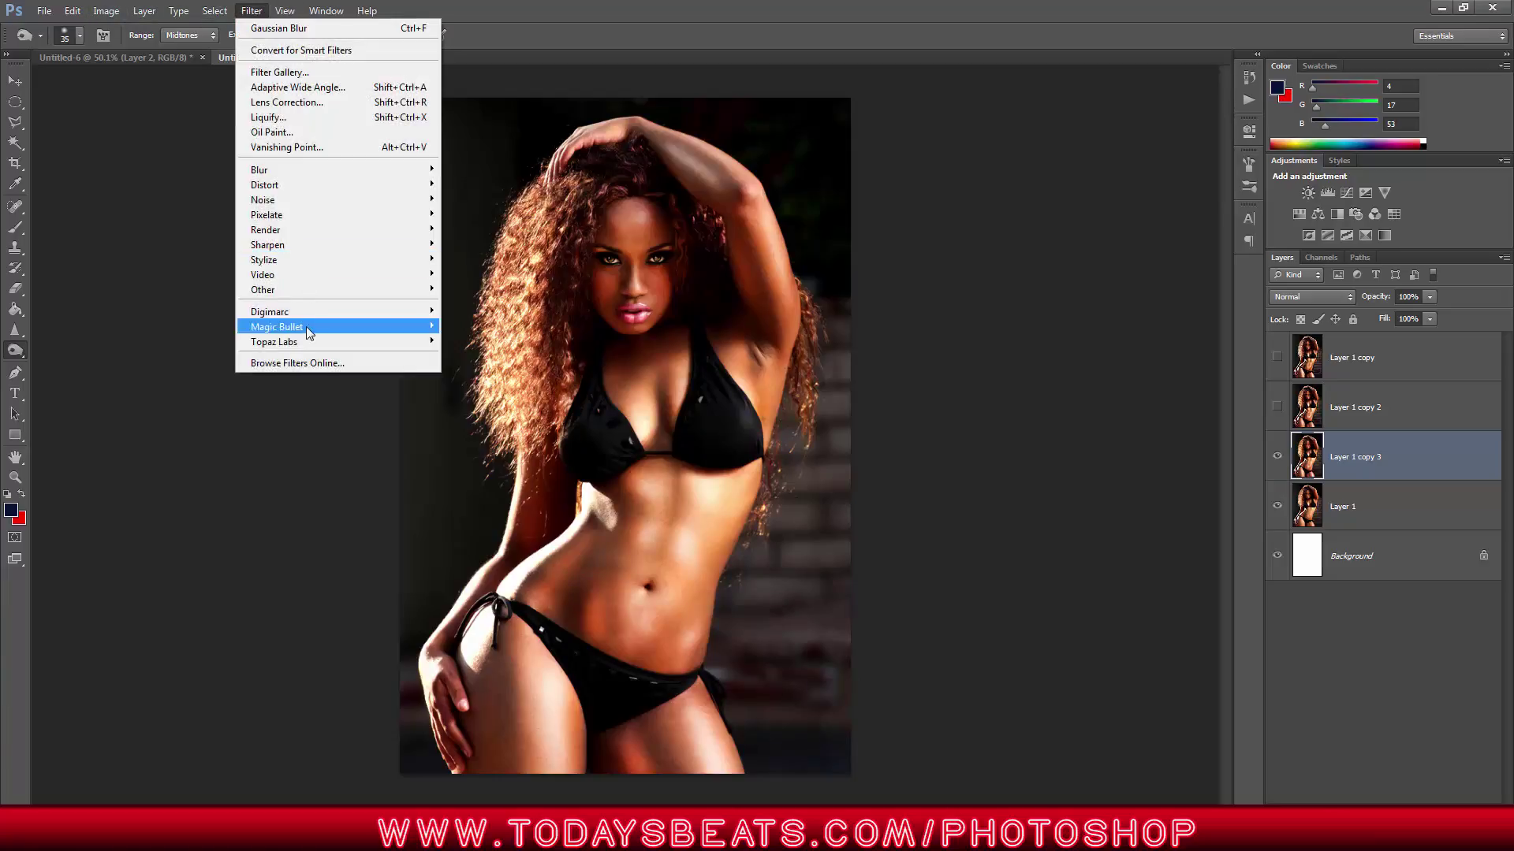
mouse_move(312, 345)
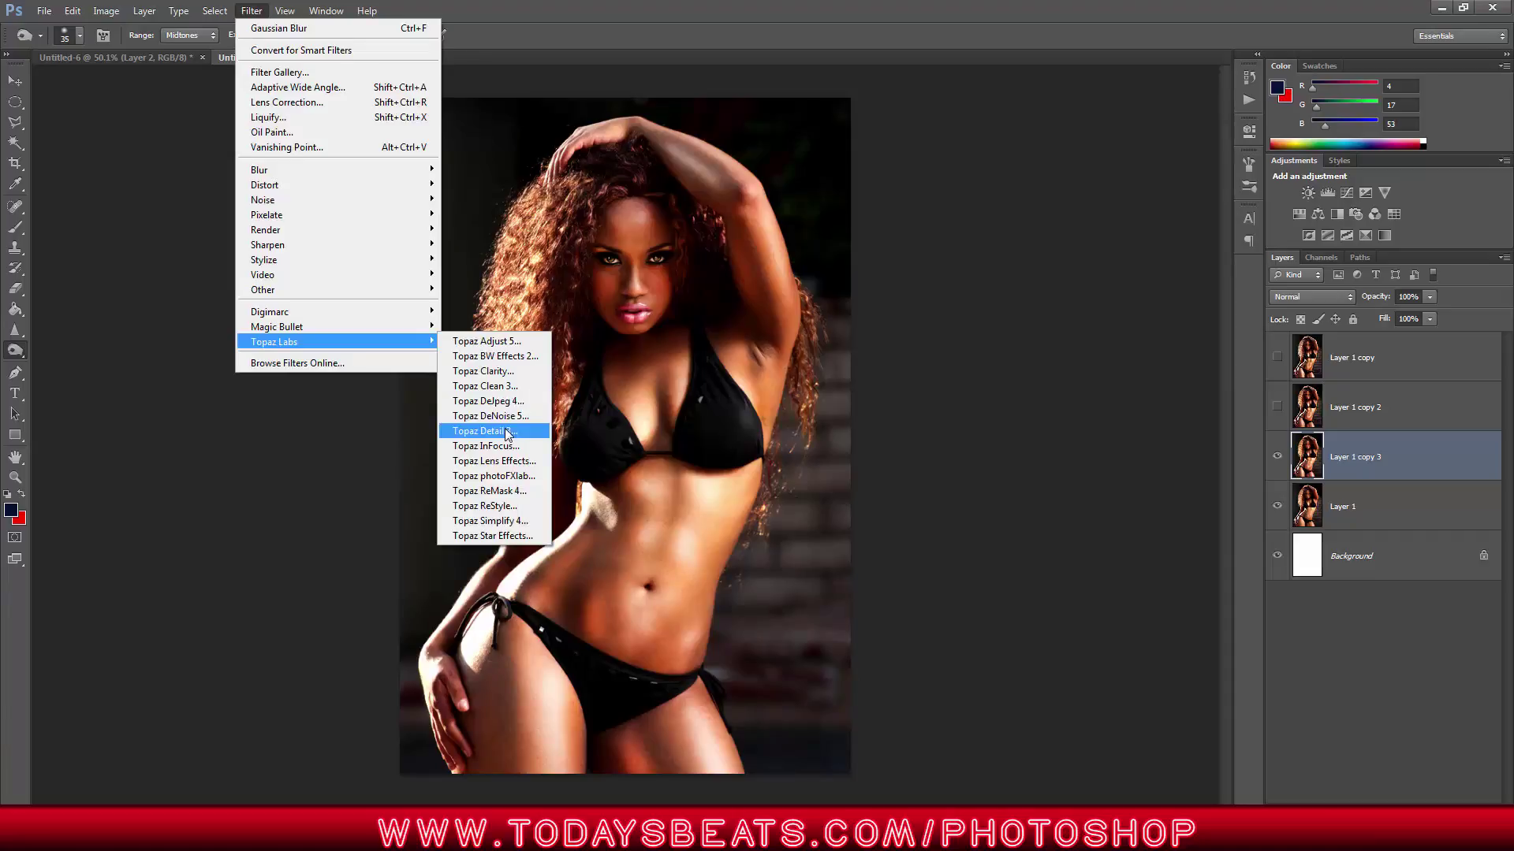
left_click(505, 431)
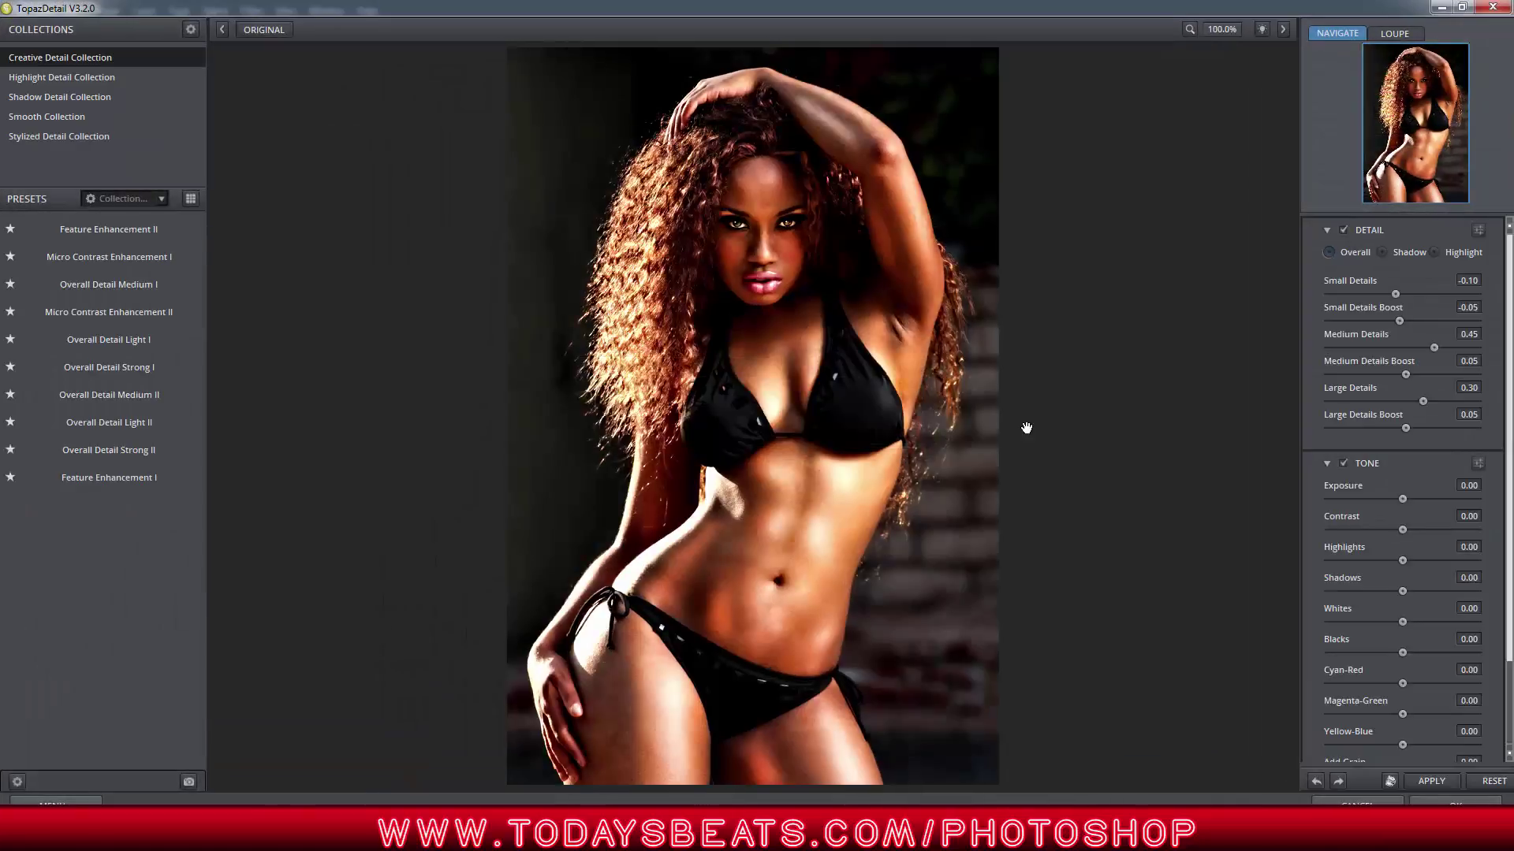
left_click(145, 475)
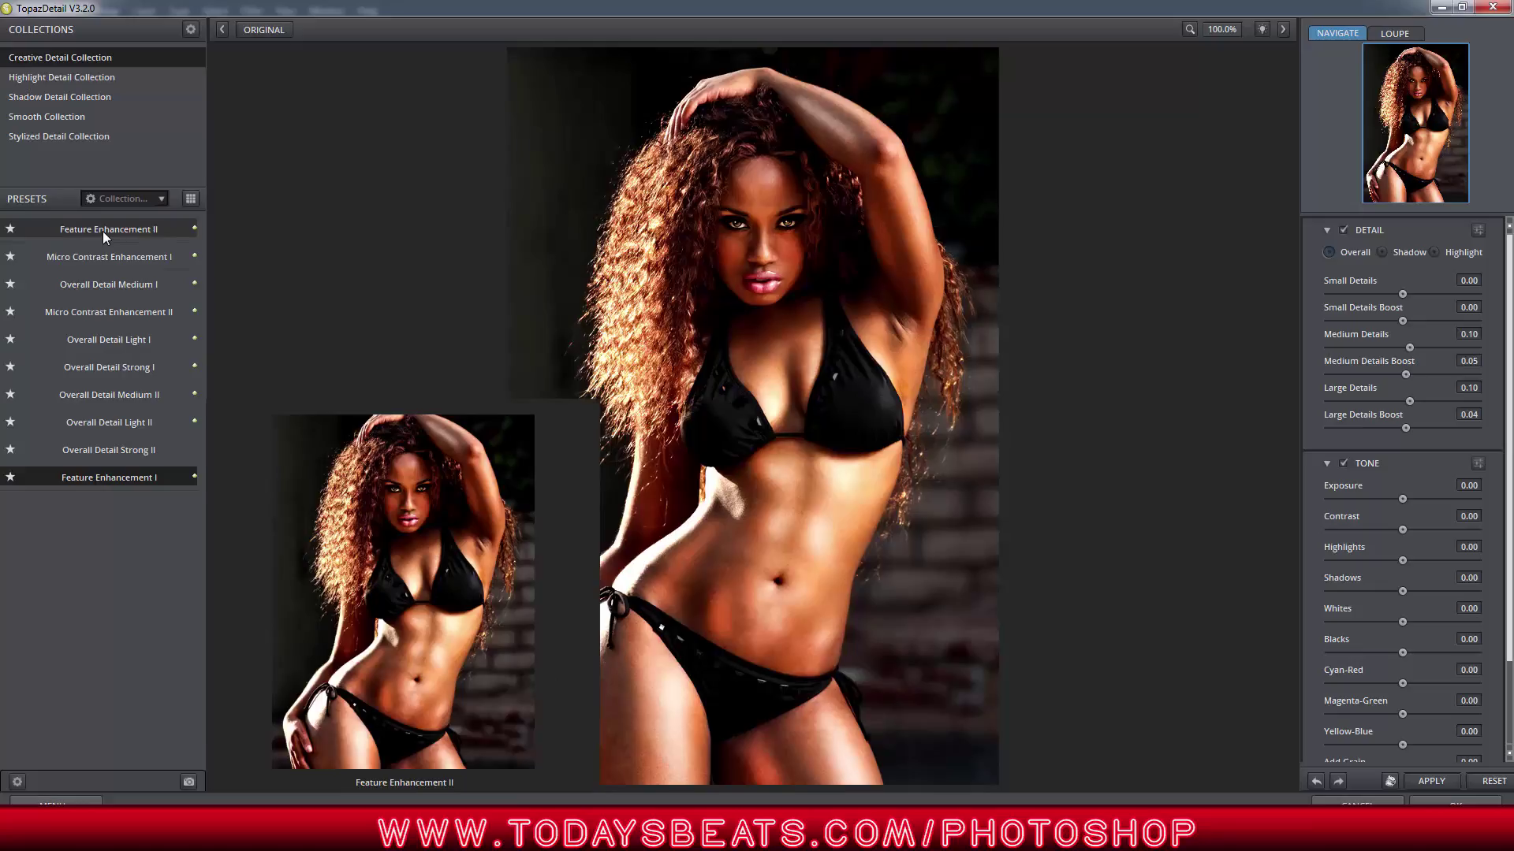
left_click(103, 230)
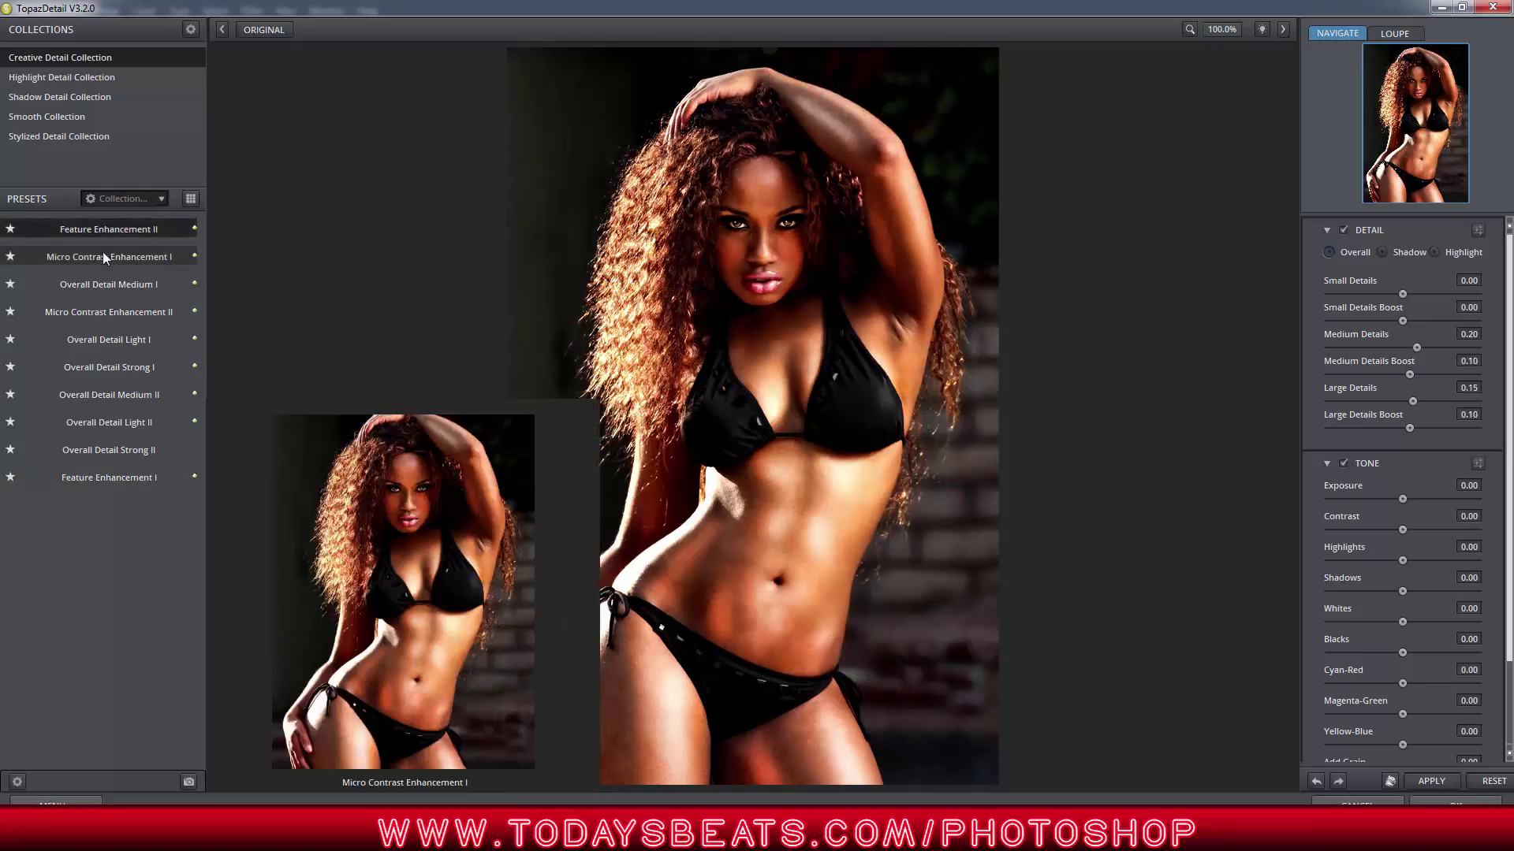
mouse_move(110, 287)
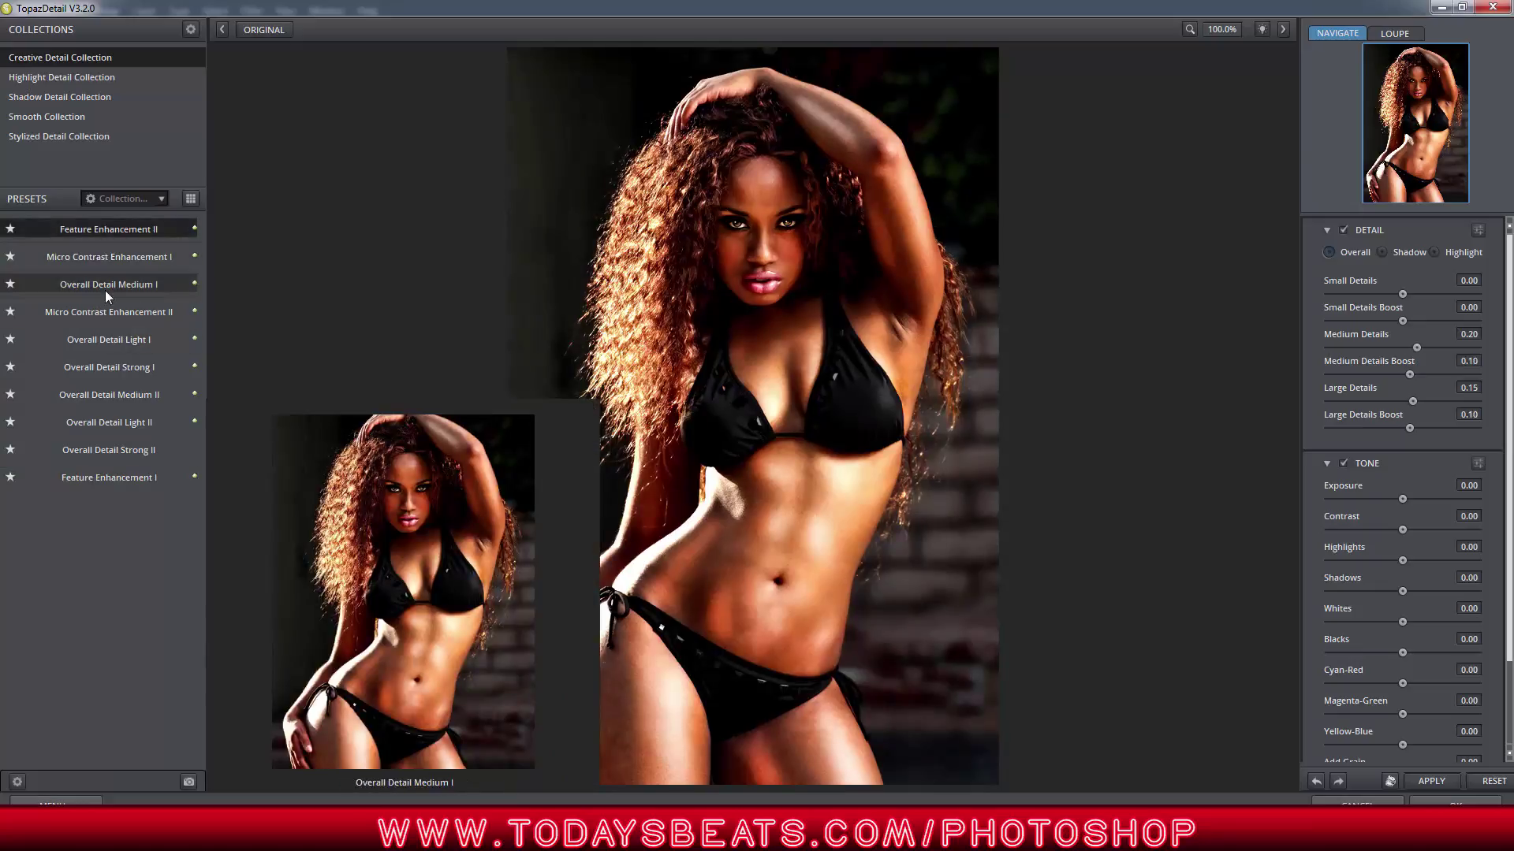
- Apply the Overall Detail Strong II preset with Small Details at -0.17, Medium Details at 0.29 and Medium Details Boost at 0.03
left_click(121, 446)
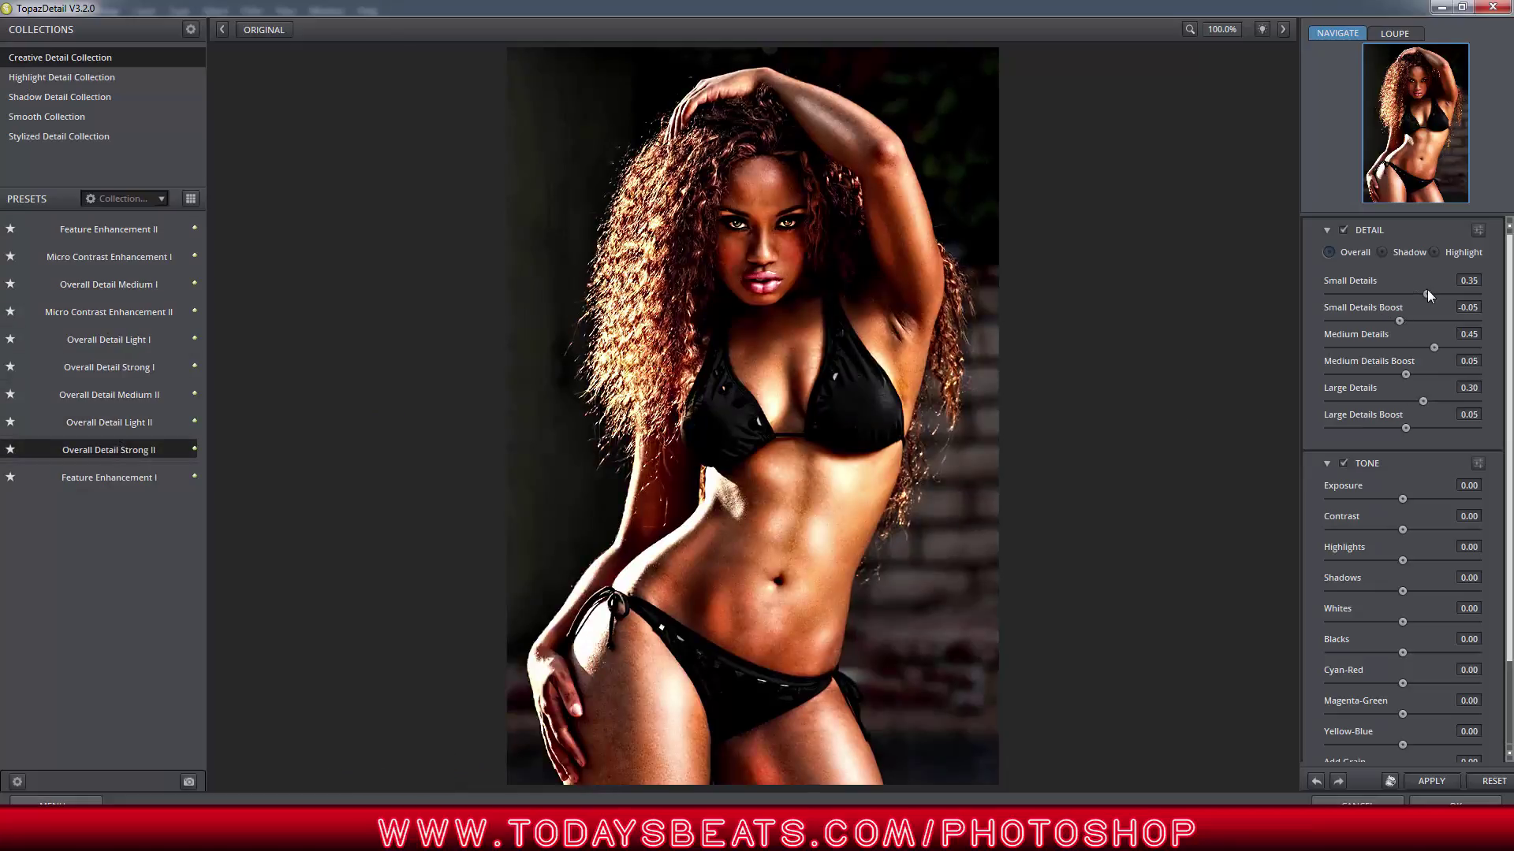
left_click_drag(1428, 295, 1389, 304)
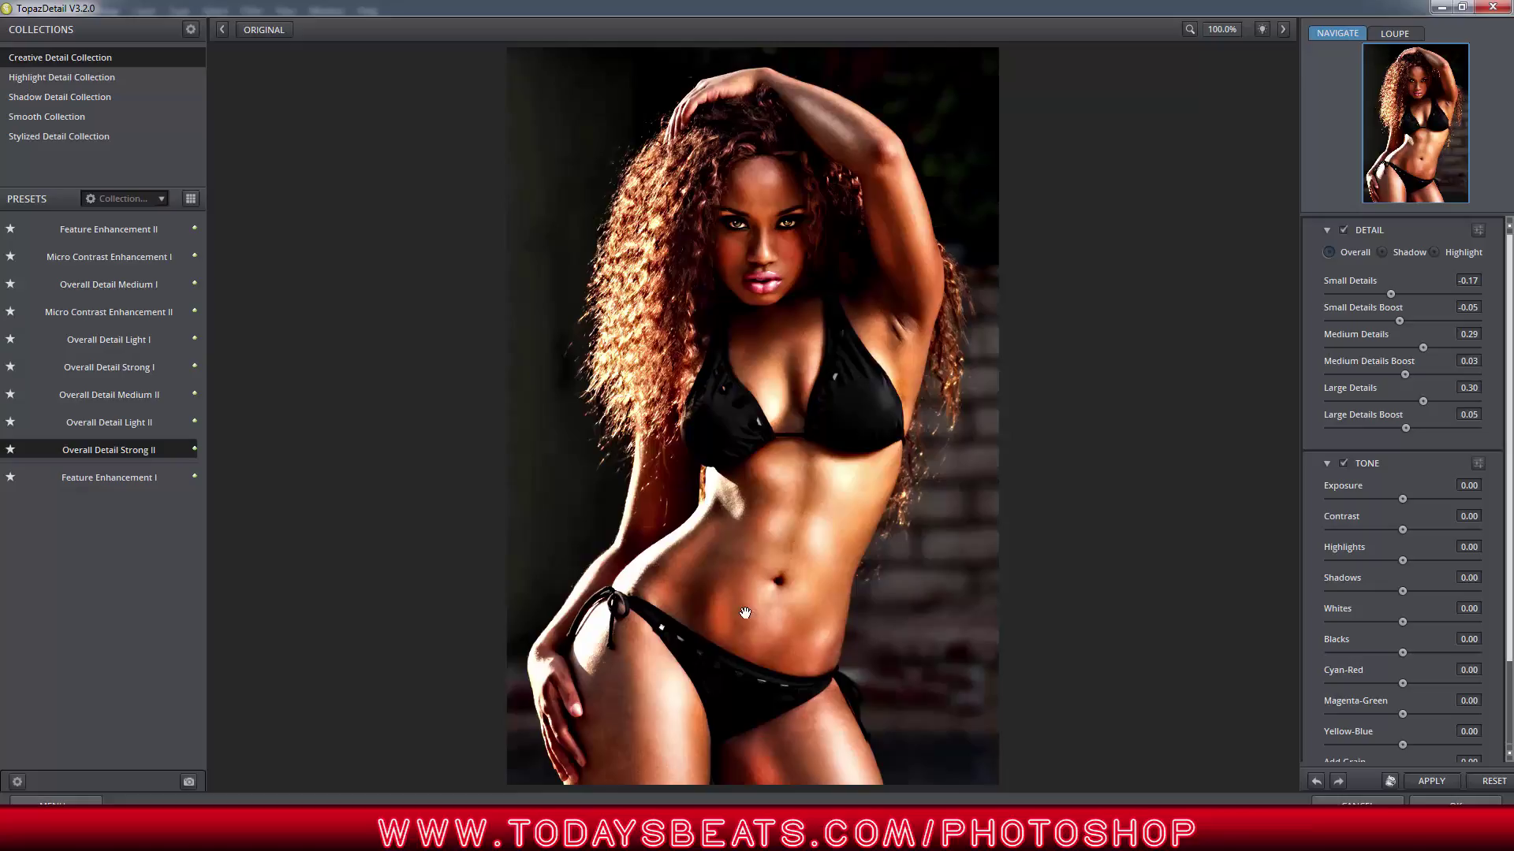
left_click(1432, 782)
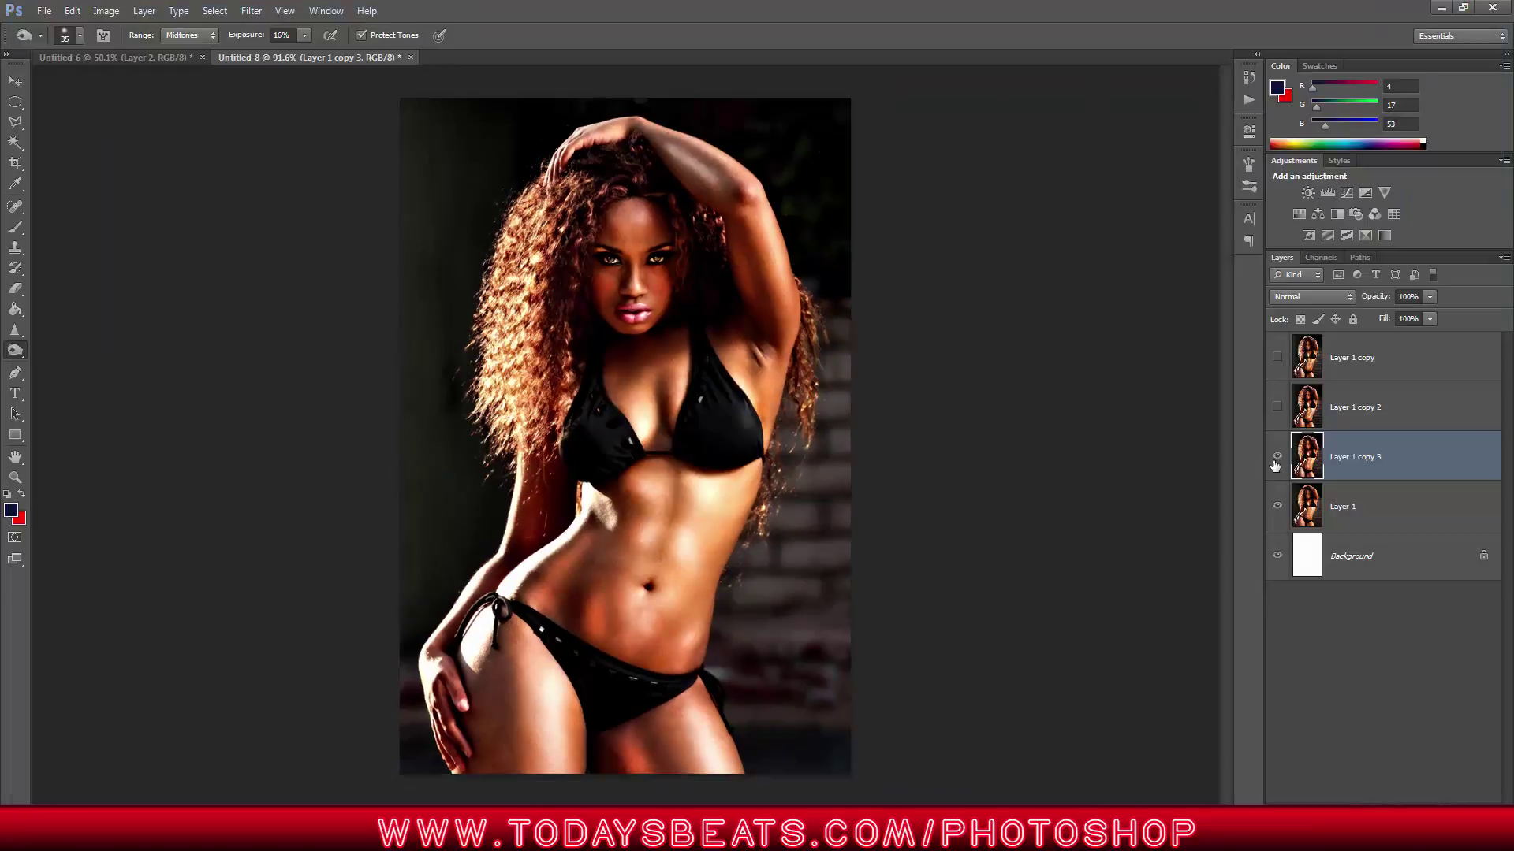
- Toggle the visibility of Layer 1 copy 3, Layer 1 copy 2 and Layer 1 copy to compare the retouched versions with Layer 1
left_click(1277, 460)
left_click(1277, 459)
left_click(1278, 460)
left_click(1278, 408)
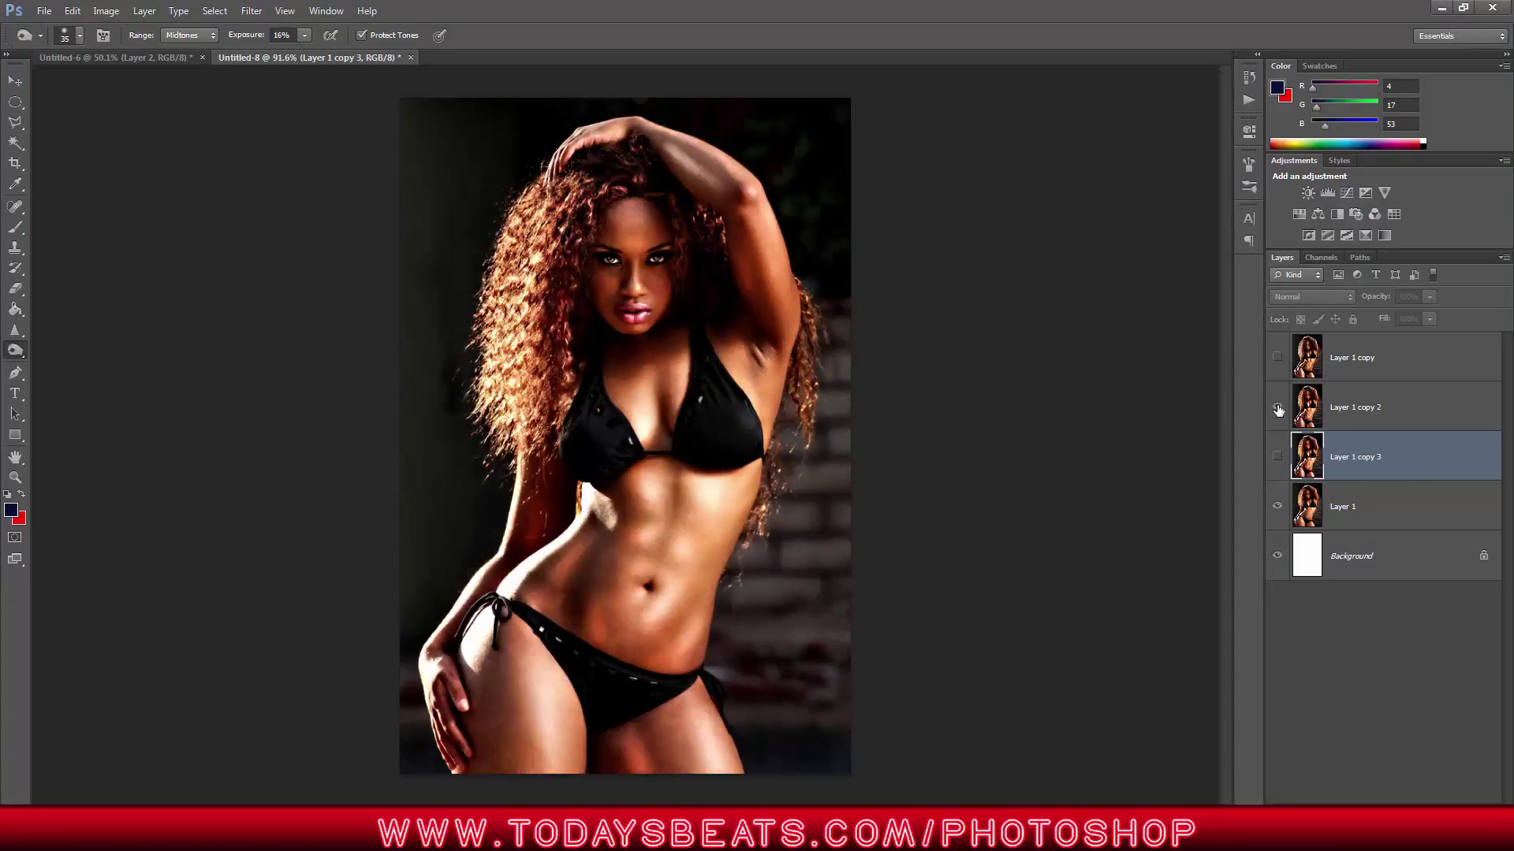
left_click(1277, 407)
left_click(1278, 359)
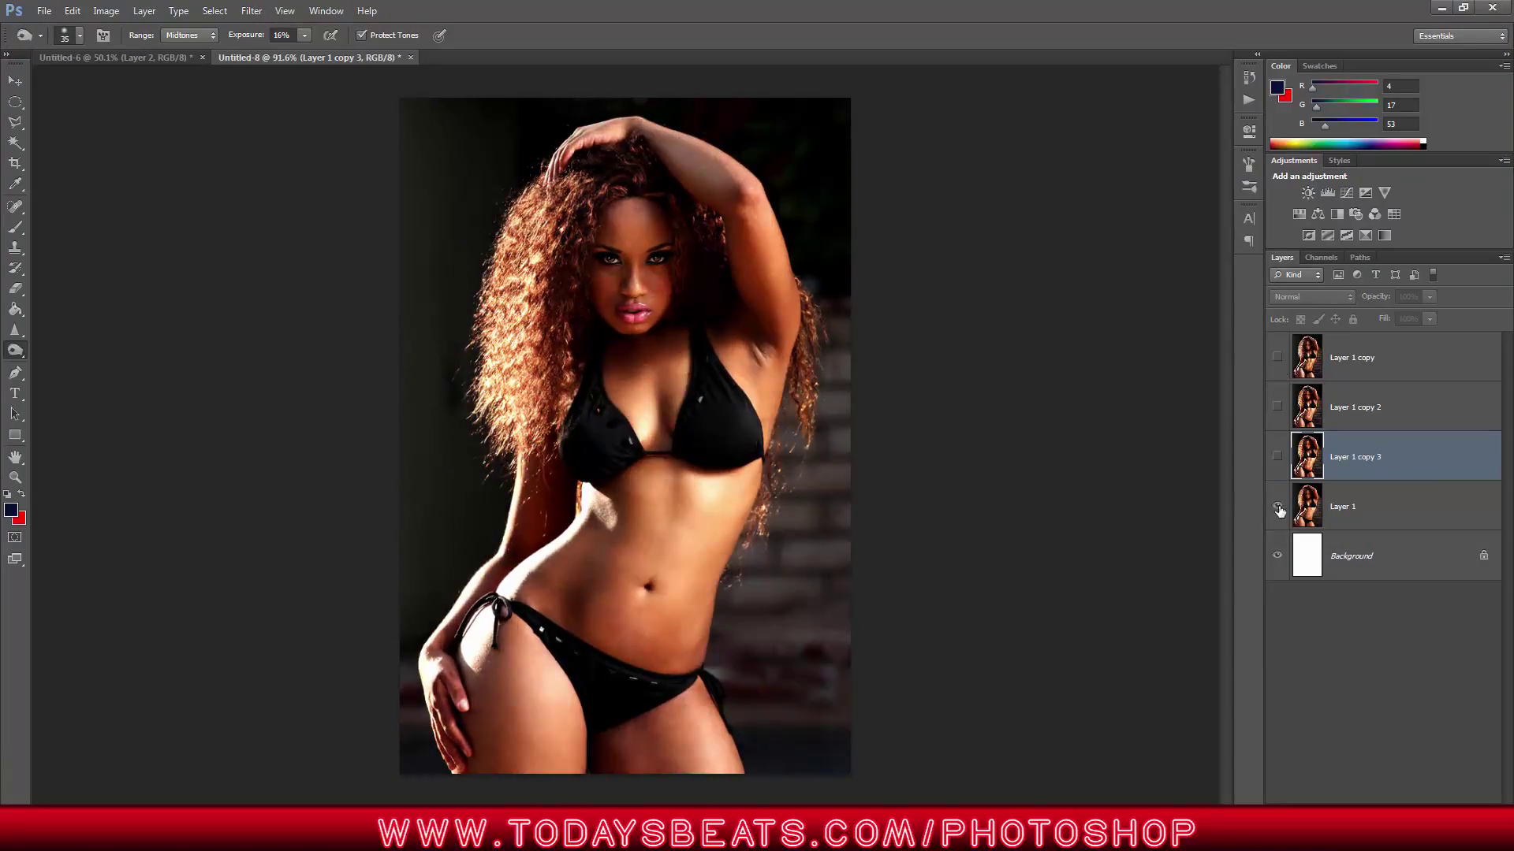
left_click(1277, 457)
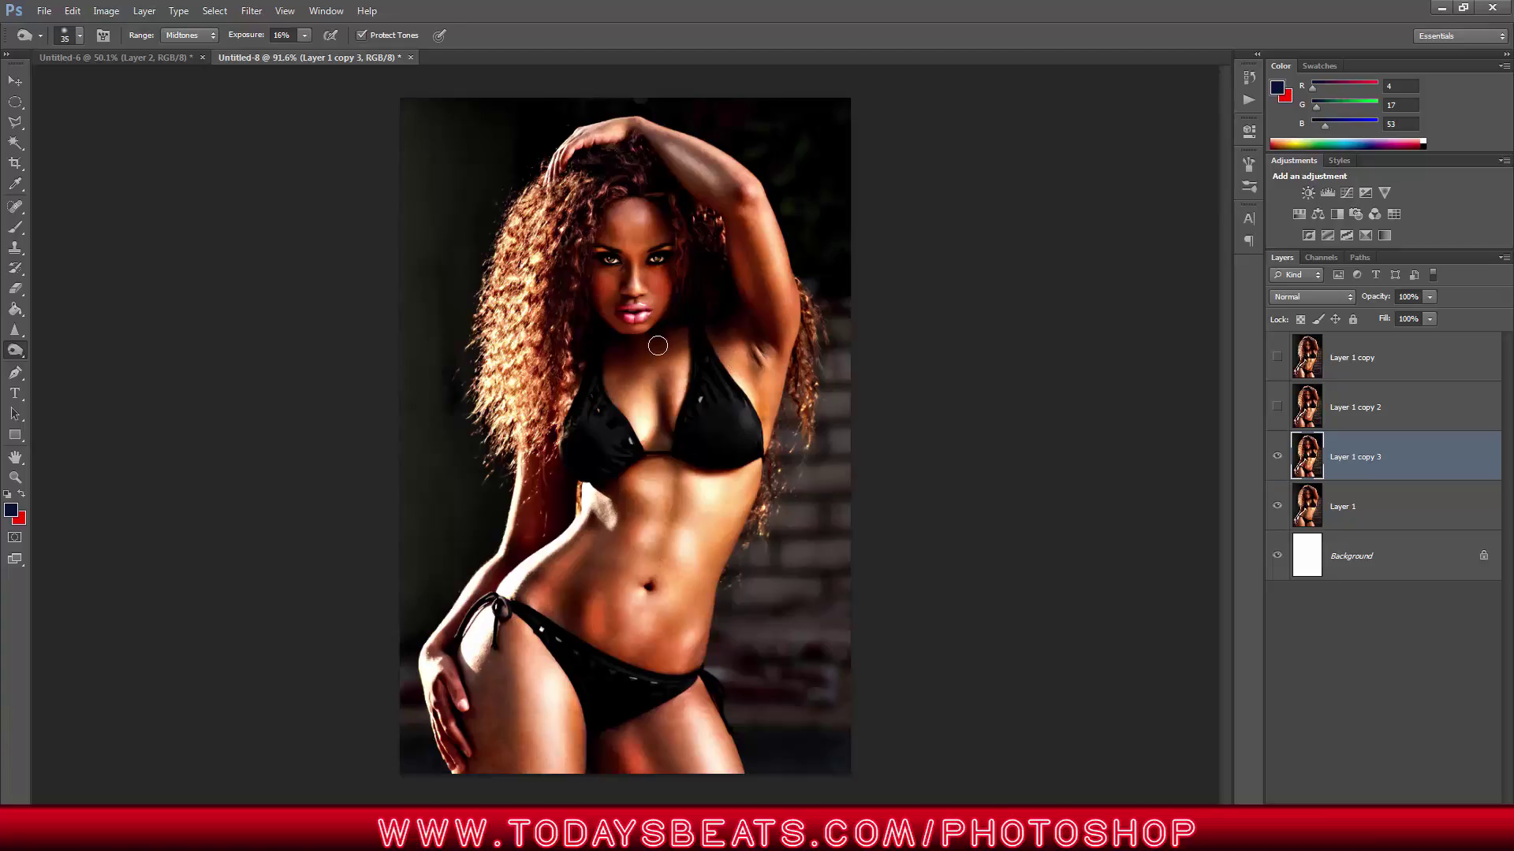
left_click(1278, 458)
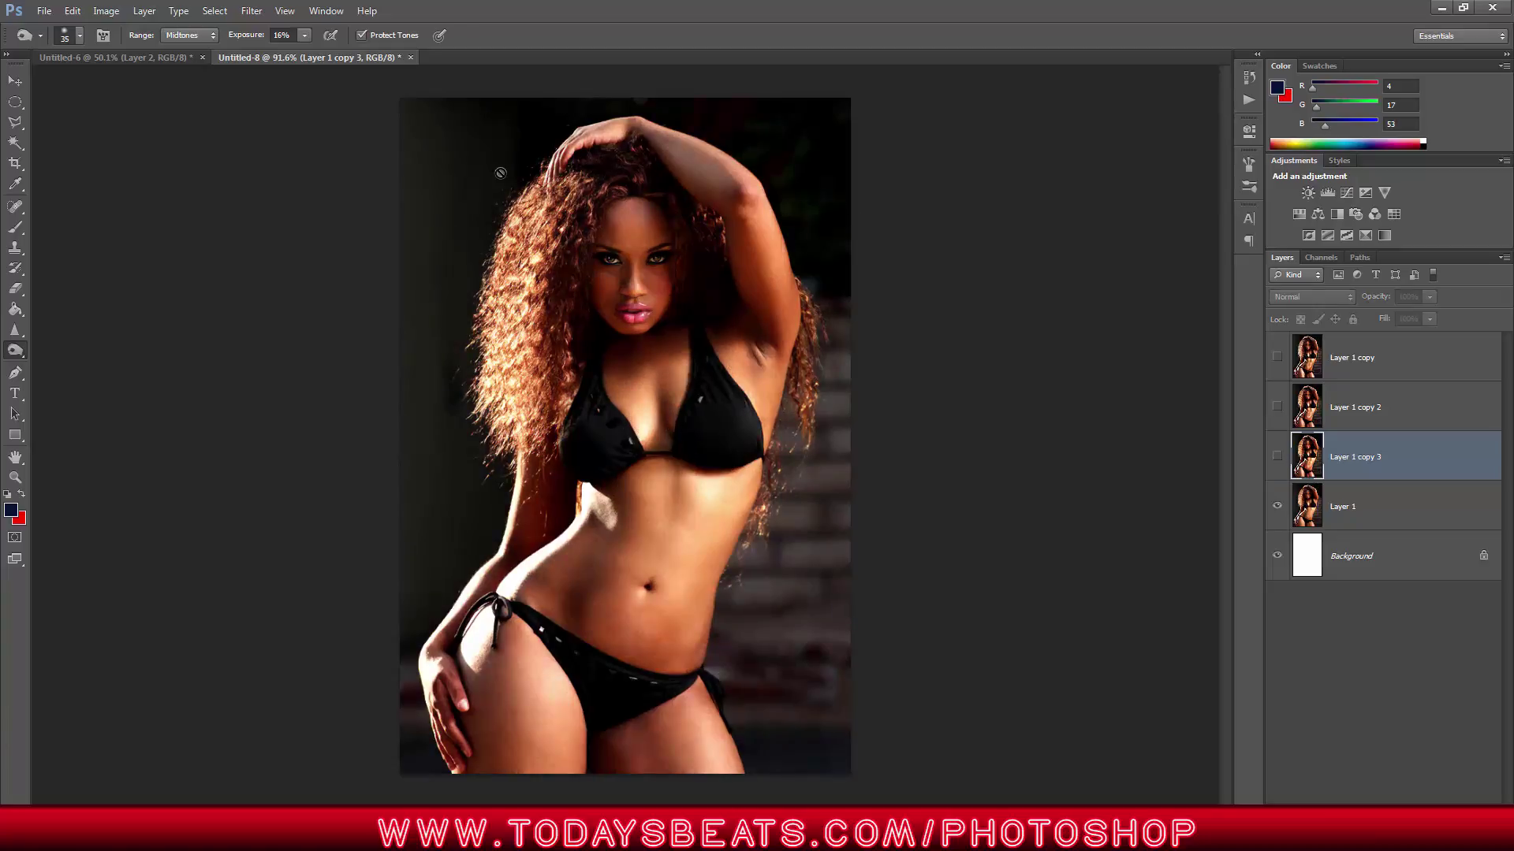
left_click(1276, 458)
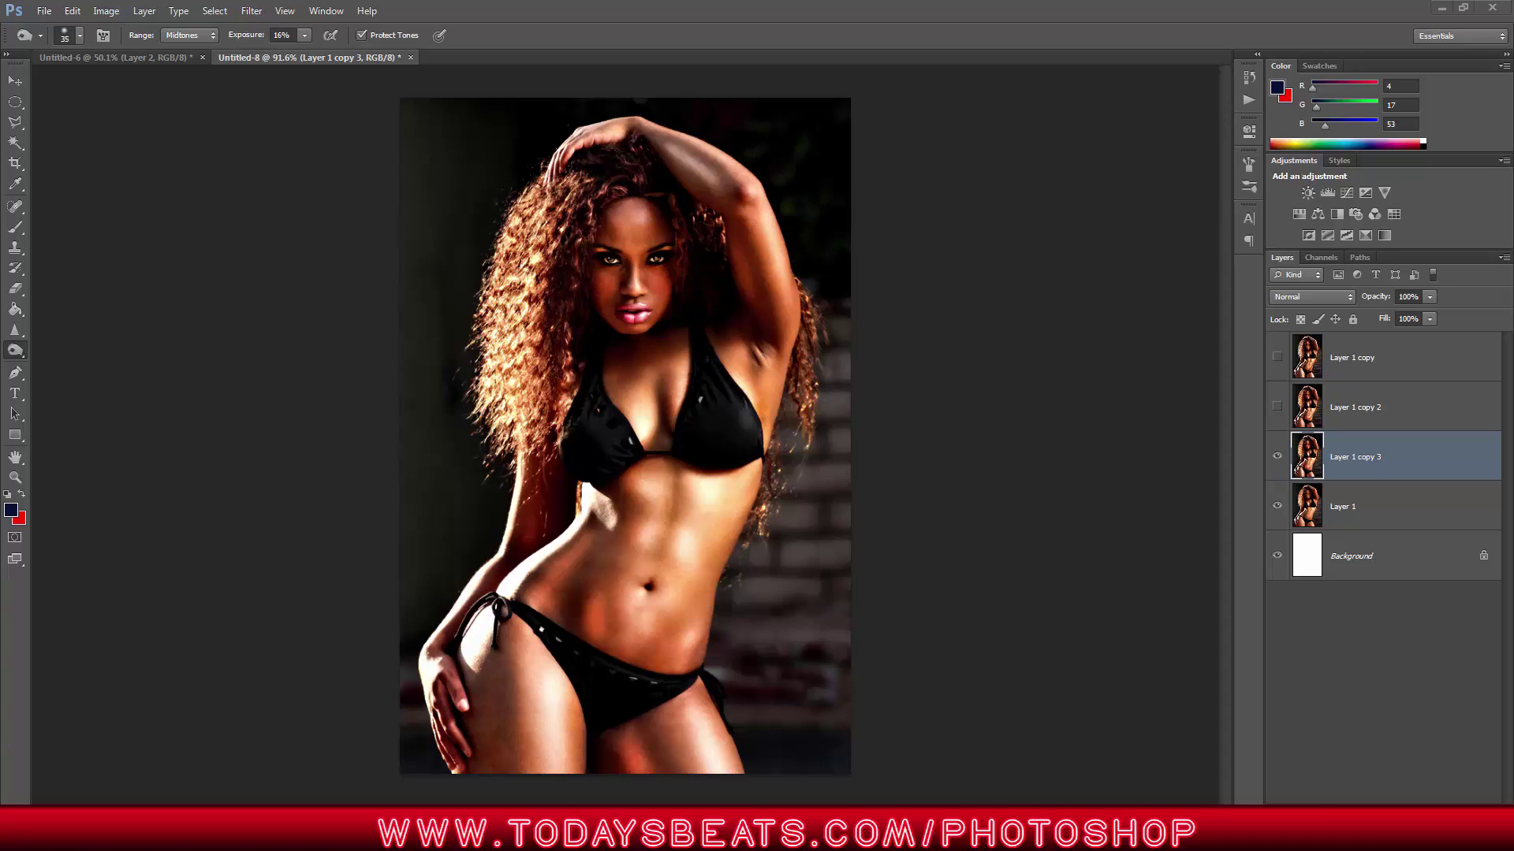
- Switch to Chrome and look through the Photoshop tutorials page on todaysbeats.com
key("alt+Tab")
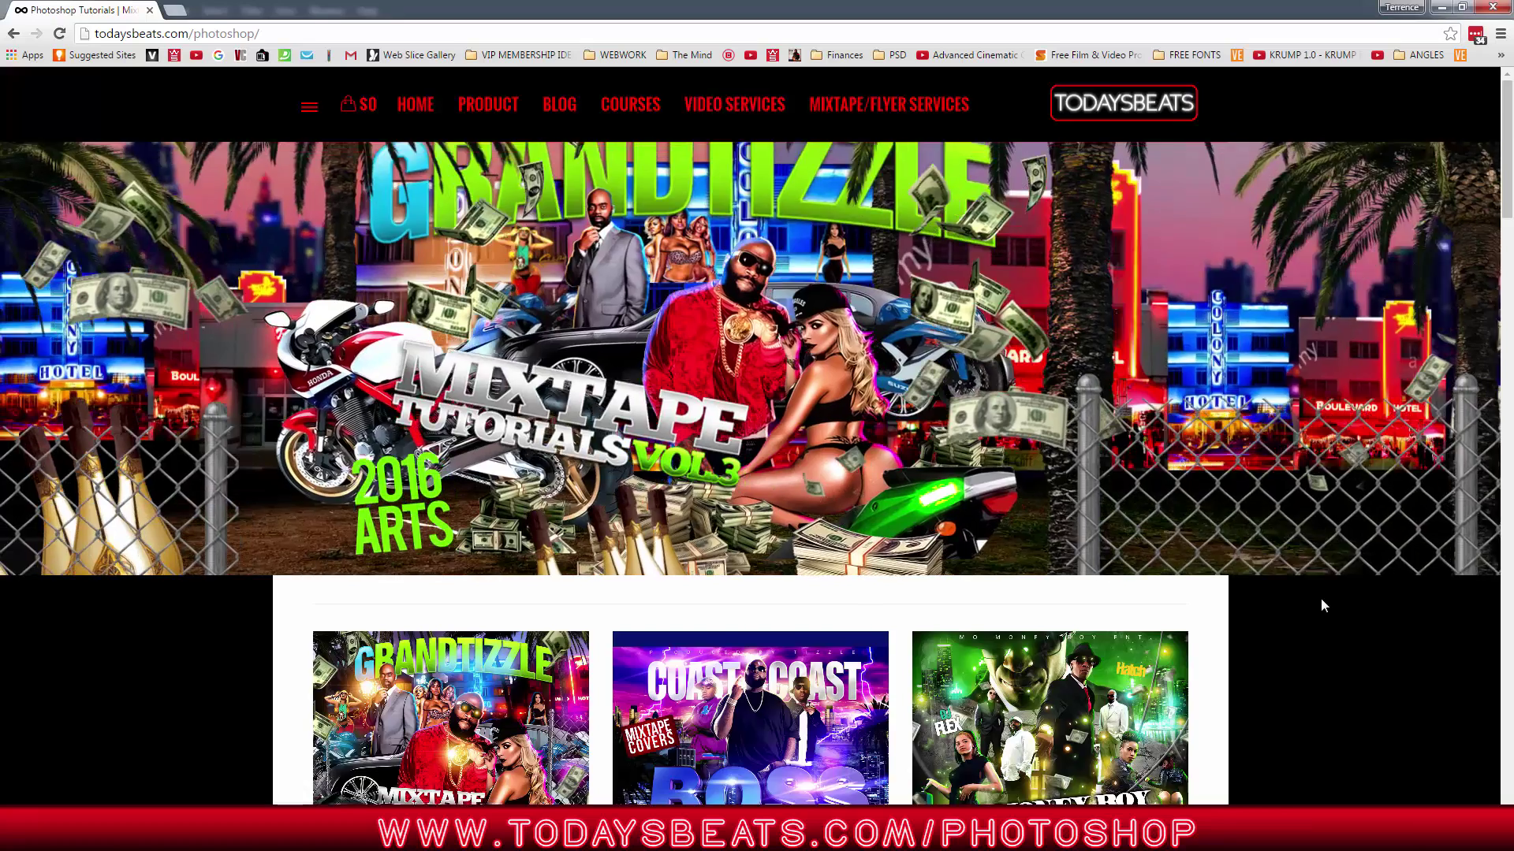
scroll(1322, 598, "down", 4)
scroll(1301, 562, "down", 15)
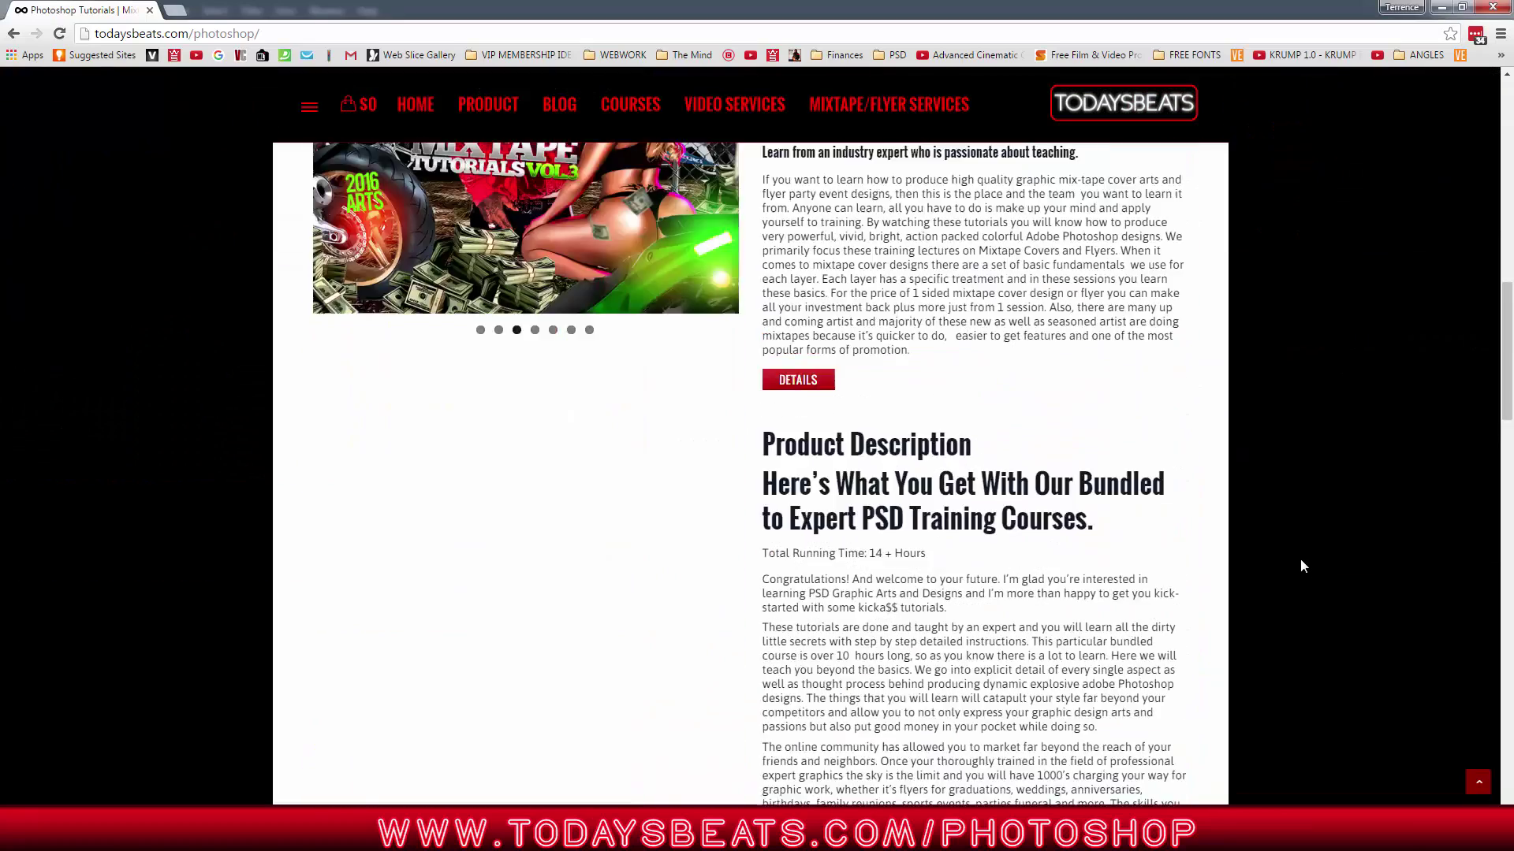
scroll(1301, 565, "down", 18)
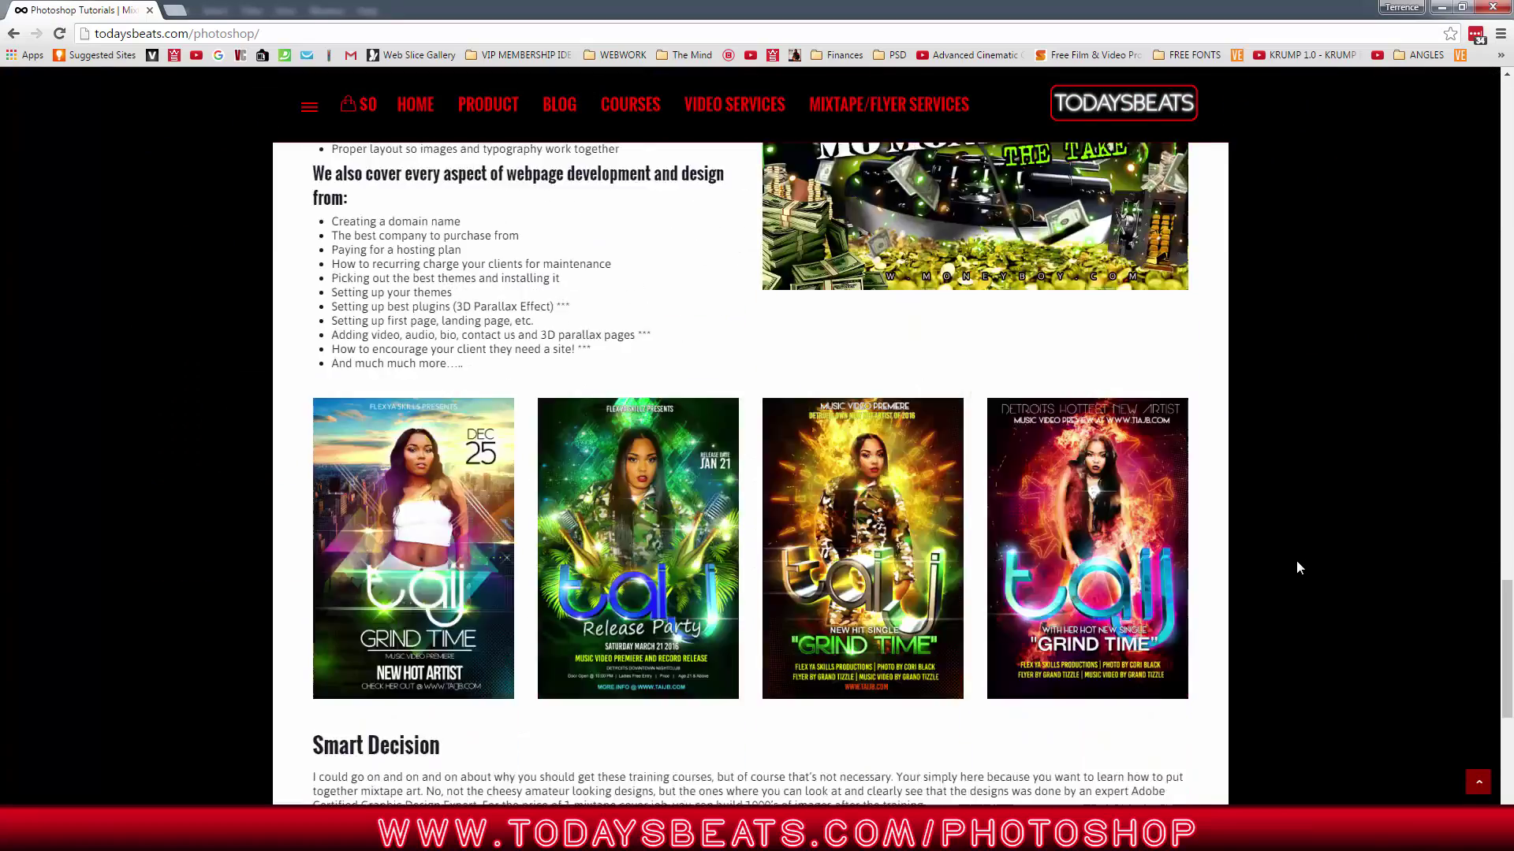
scroll(1298, 564, "up", 4)
scroll(1265, 585, "up", 18)
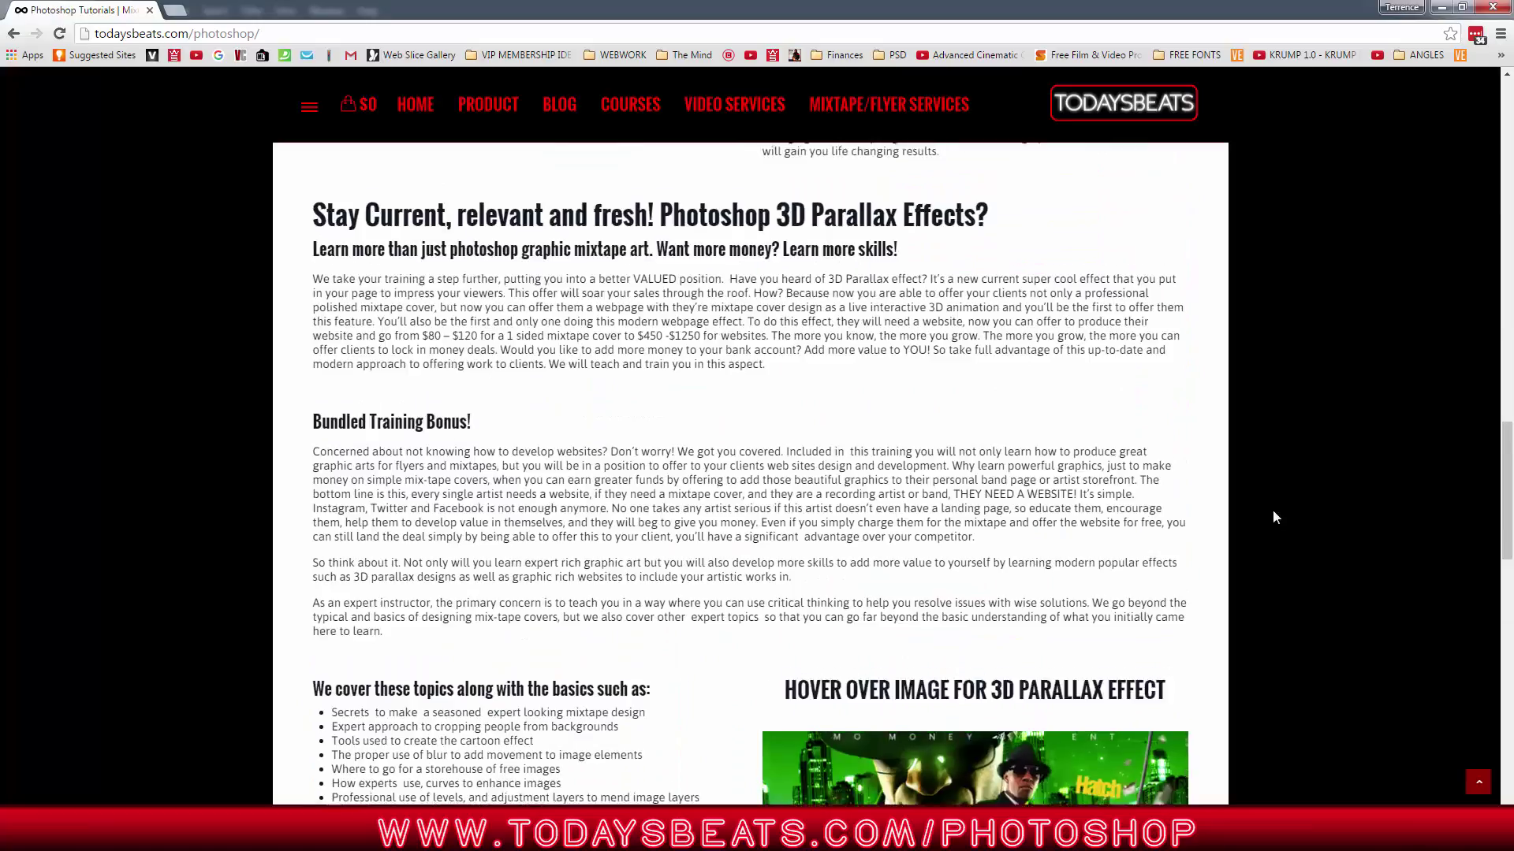
scroll(1271, 505, "up", 12)
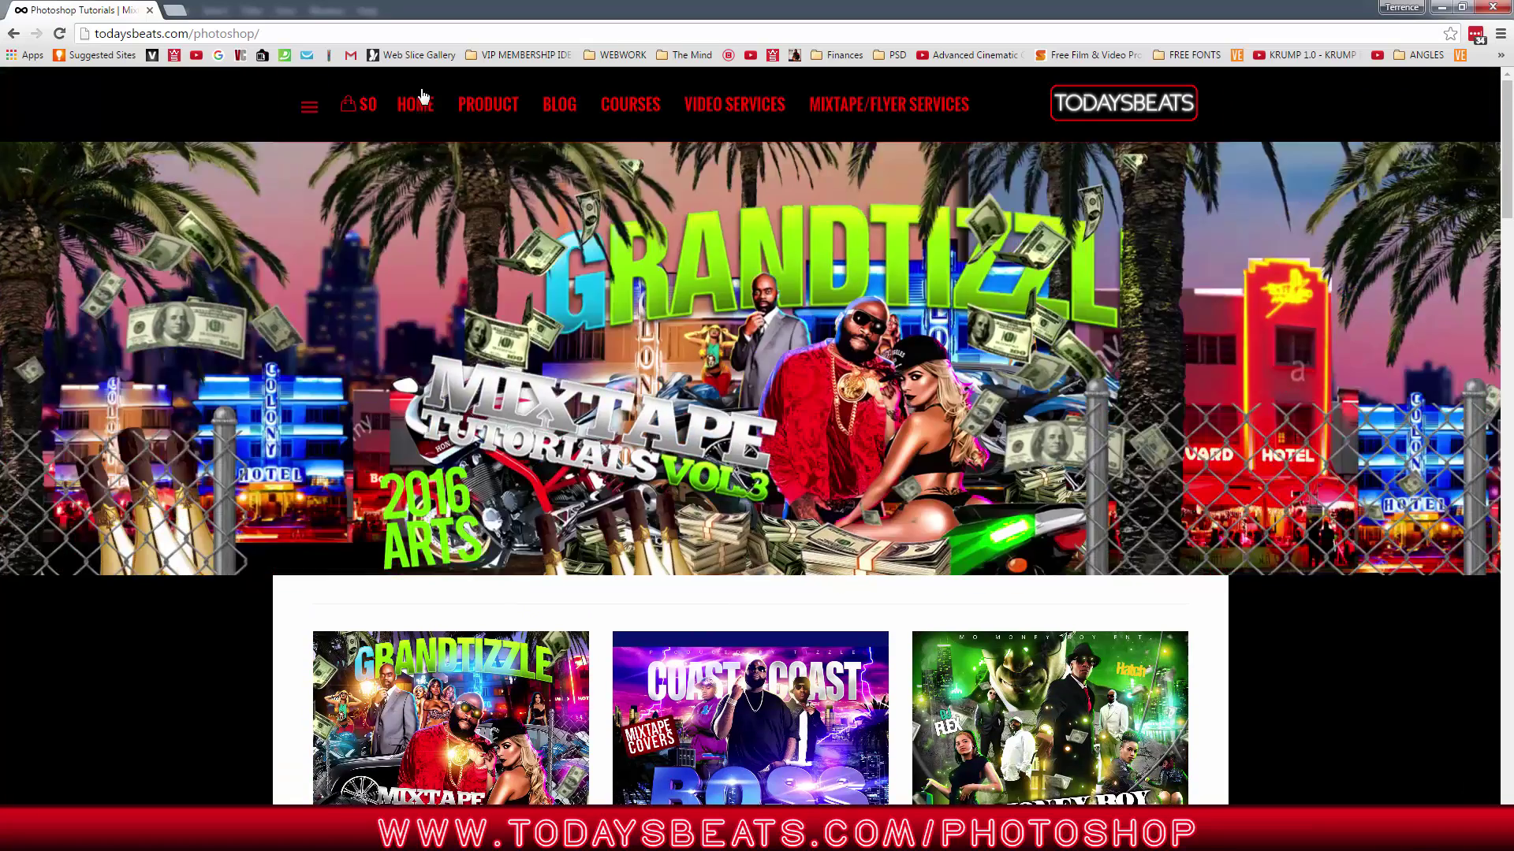
- View the todaysbeats.com home page without the free training sign-up popup, and minimize the Chrome and Photoshop windows
left_click(412, 110)
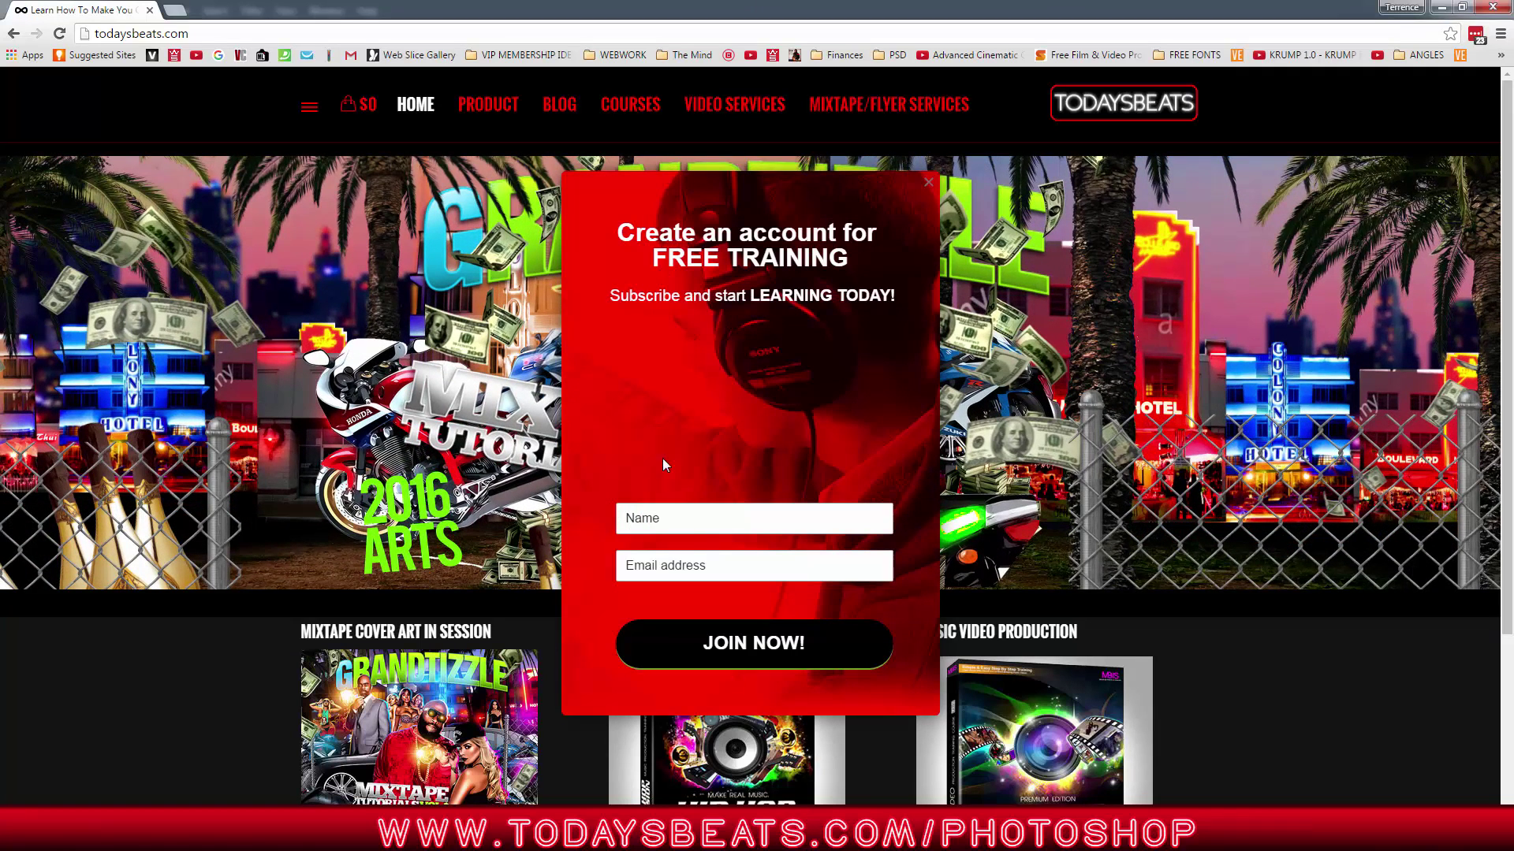
left_click(928, 183)
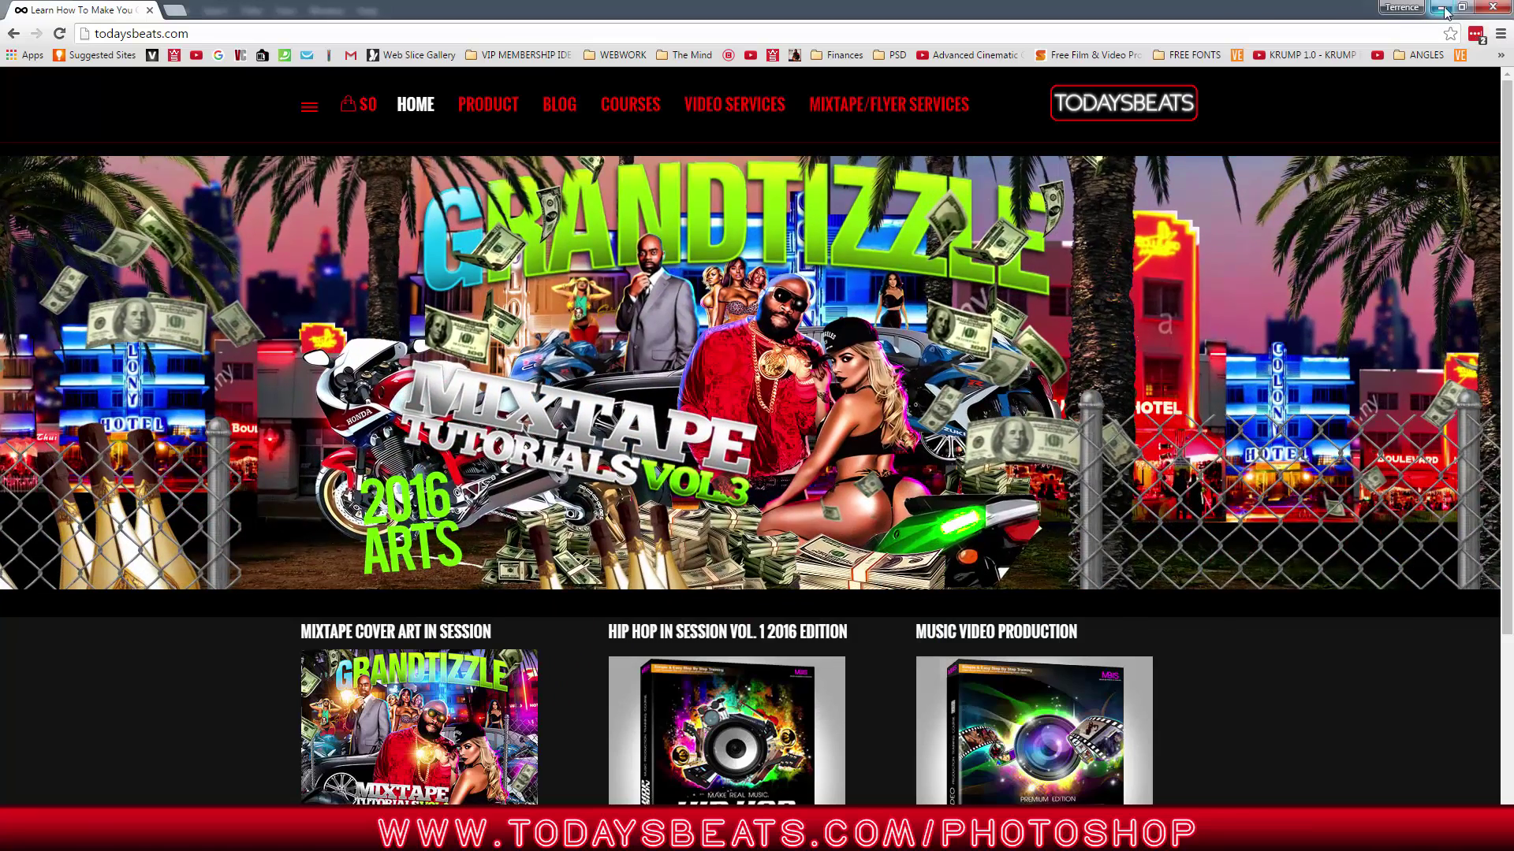
left_click(1445, 9)
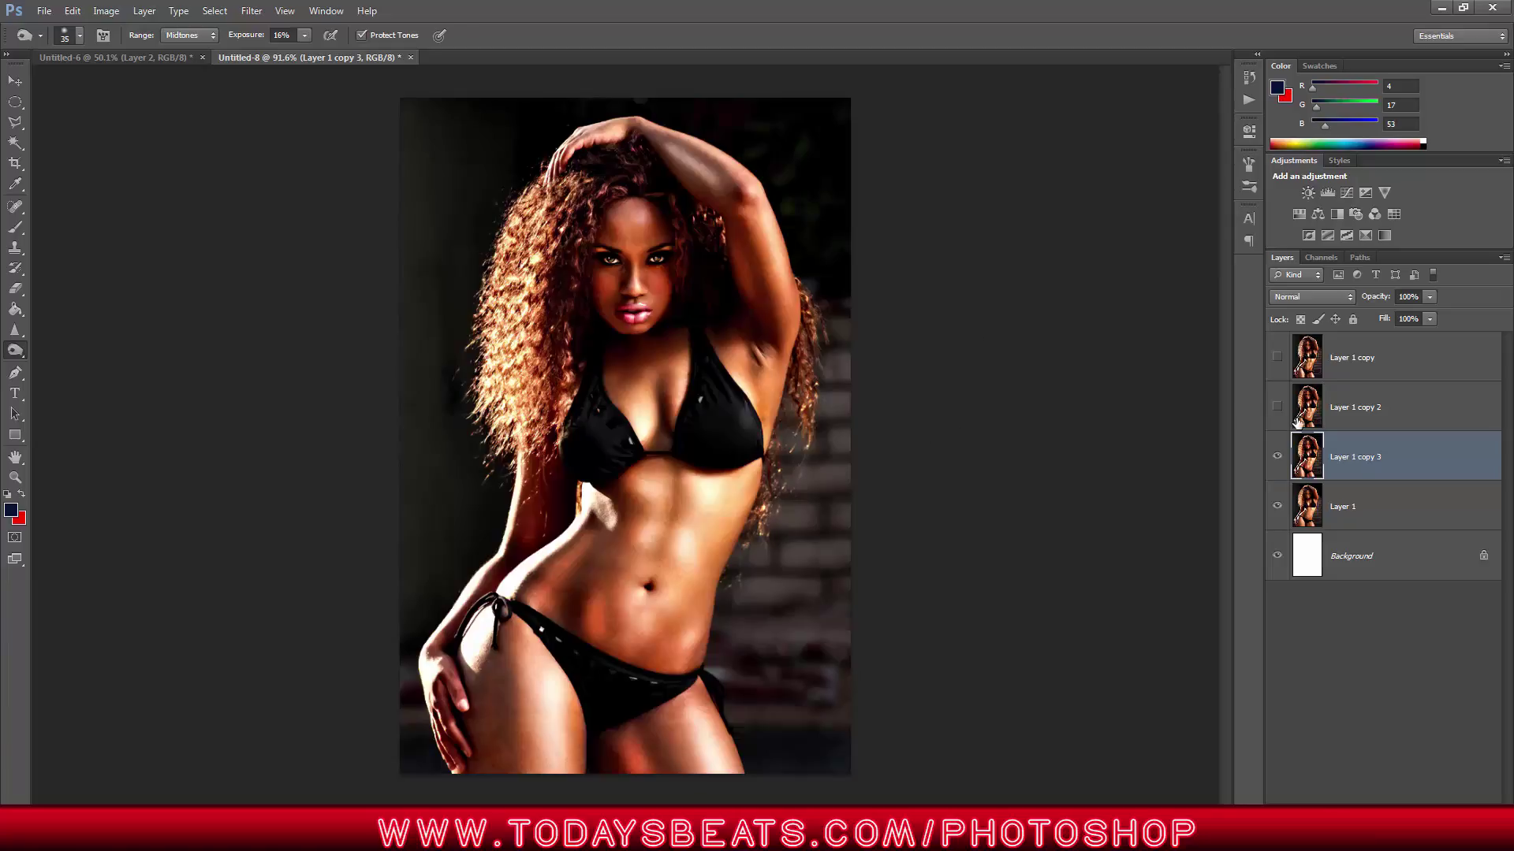
left_click(1439, 9)
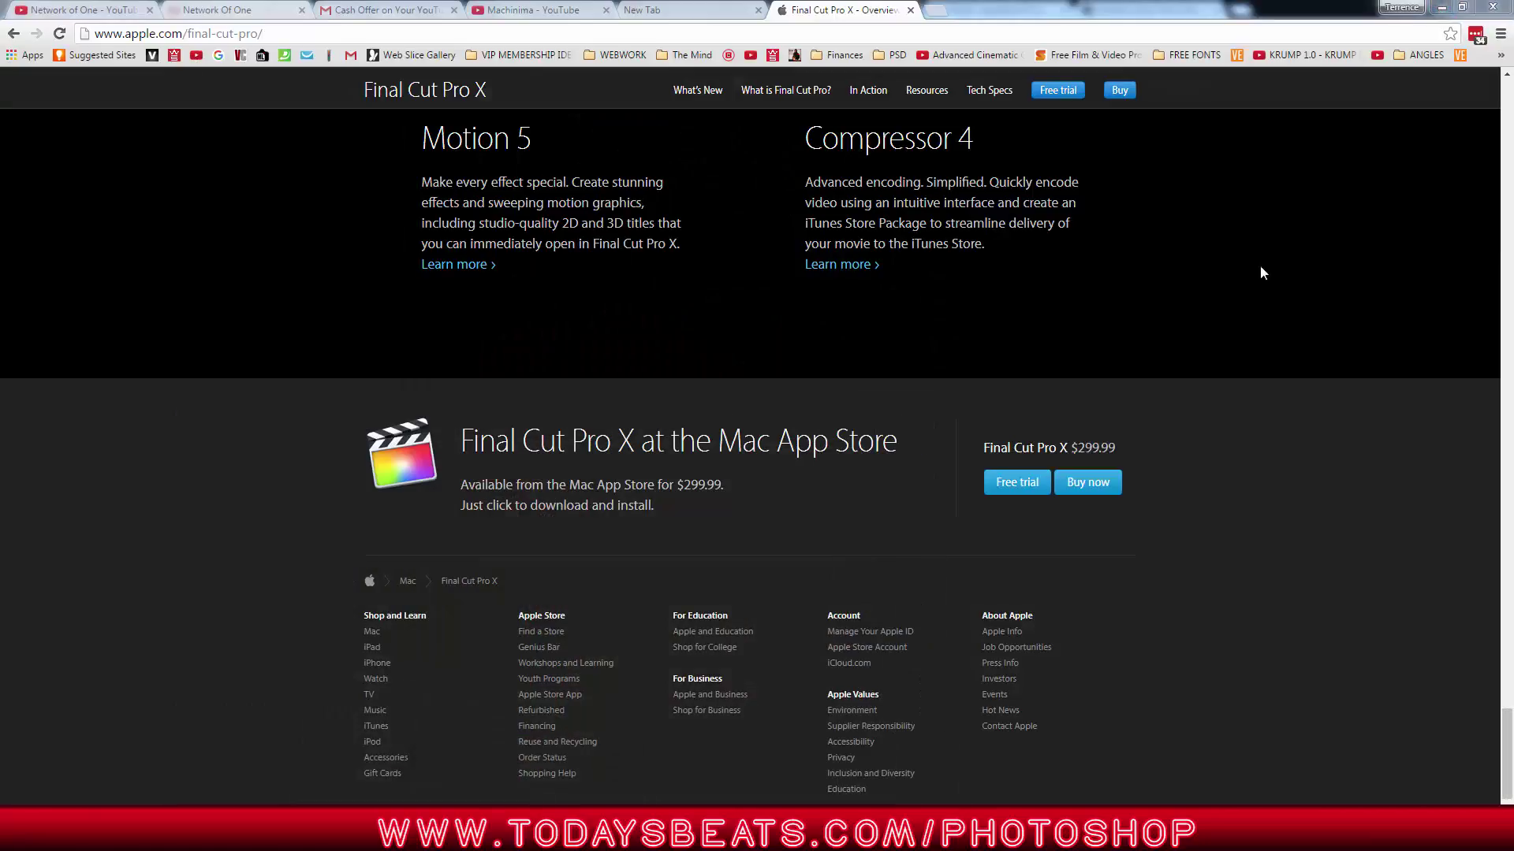